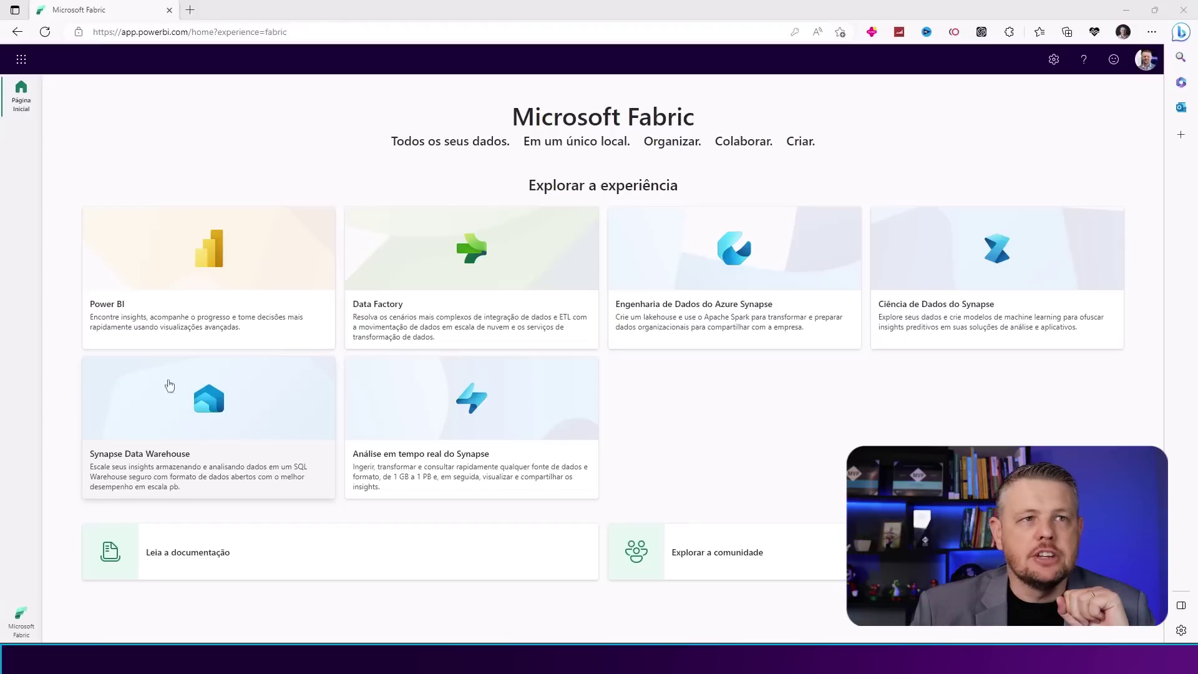
Open the administration portal on its tenant settings, at the Microsoft Fabric (preview) section
{"action": "left_click", "coordinate": [1053, 61]}
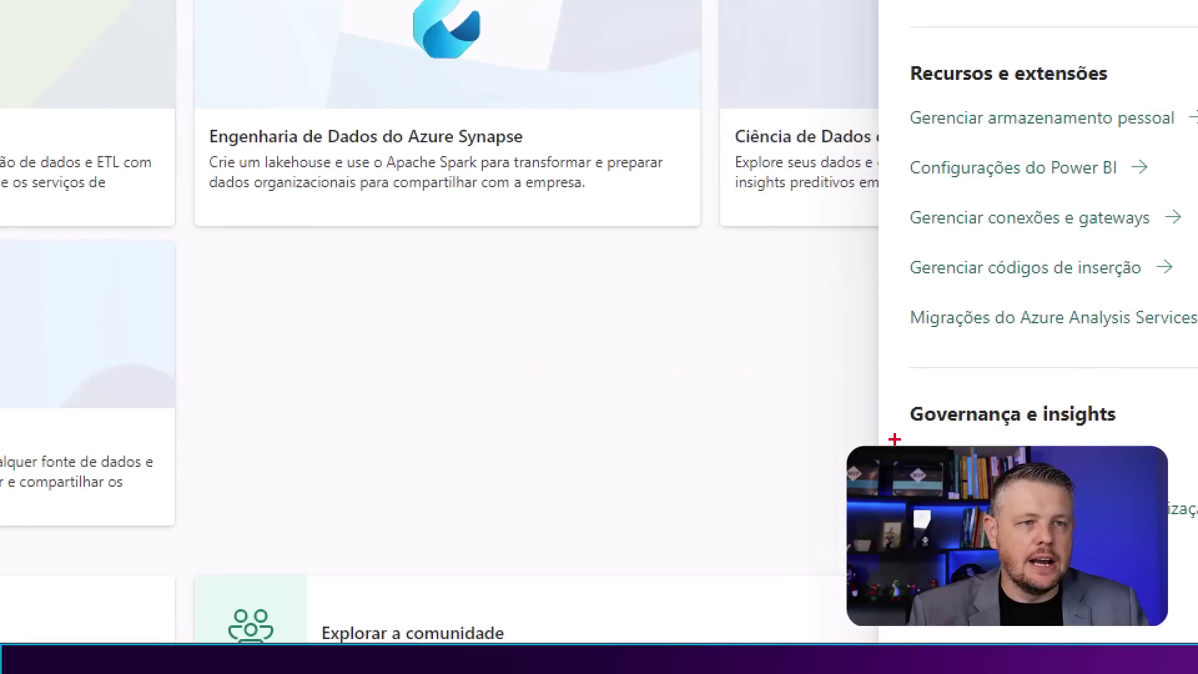
{"action": "left_click_drag", "start_coordinate": [895, 439], "coordinate": [1144, 469]}
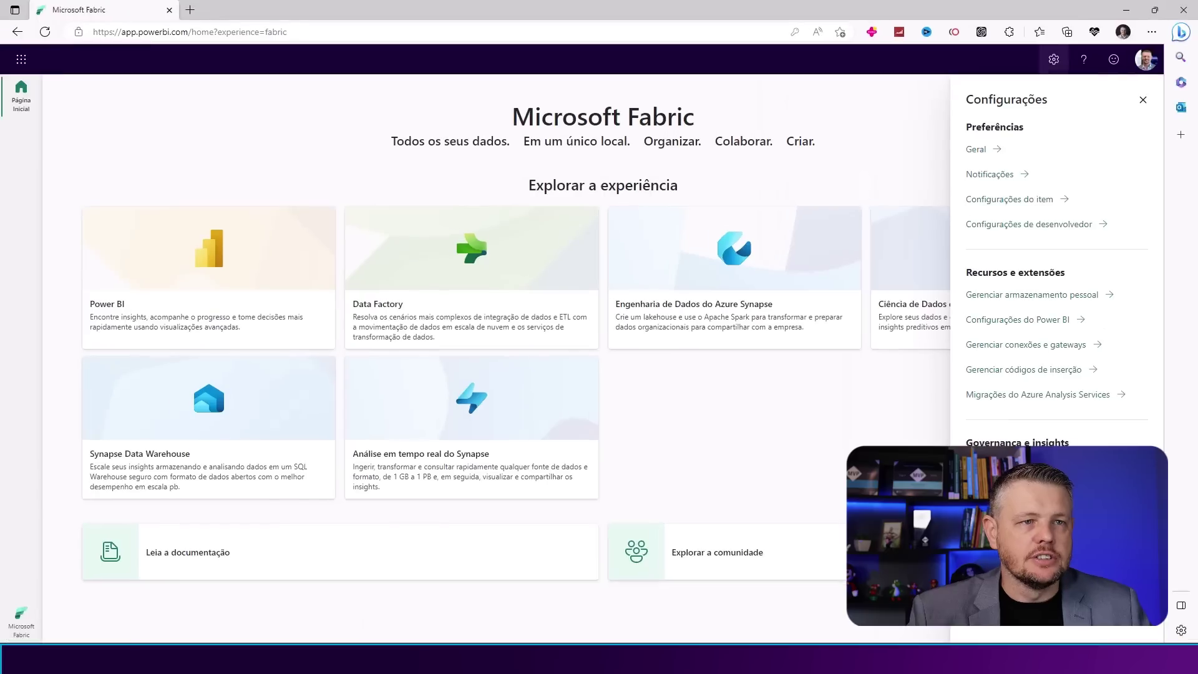
{"action": "left_click", "coordinate": [998, 458]}
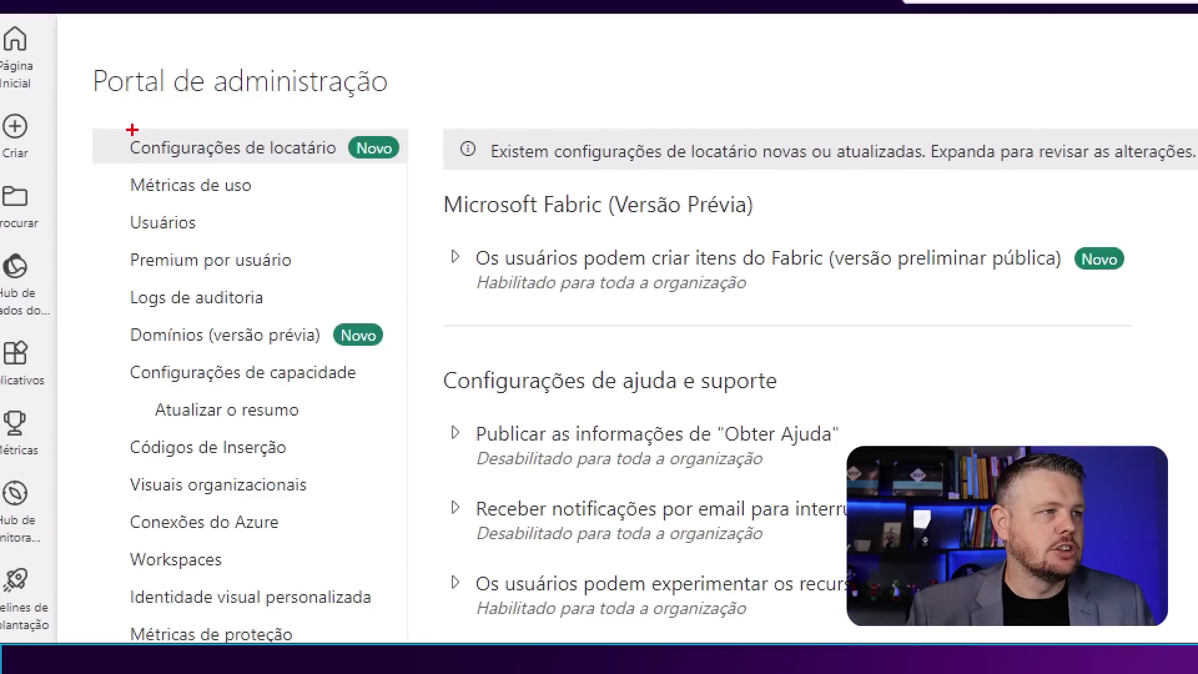
{"action": "mouse_move", "coordinate": [98, 125]}
{"action": "left_mouse_down"}
{"action": "mouse_move", "coordinate": [334, 166]}
{"action": "mouse_move", "coordinate": [408, 166]}
{"action": "left_mouse_up"}
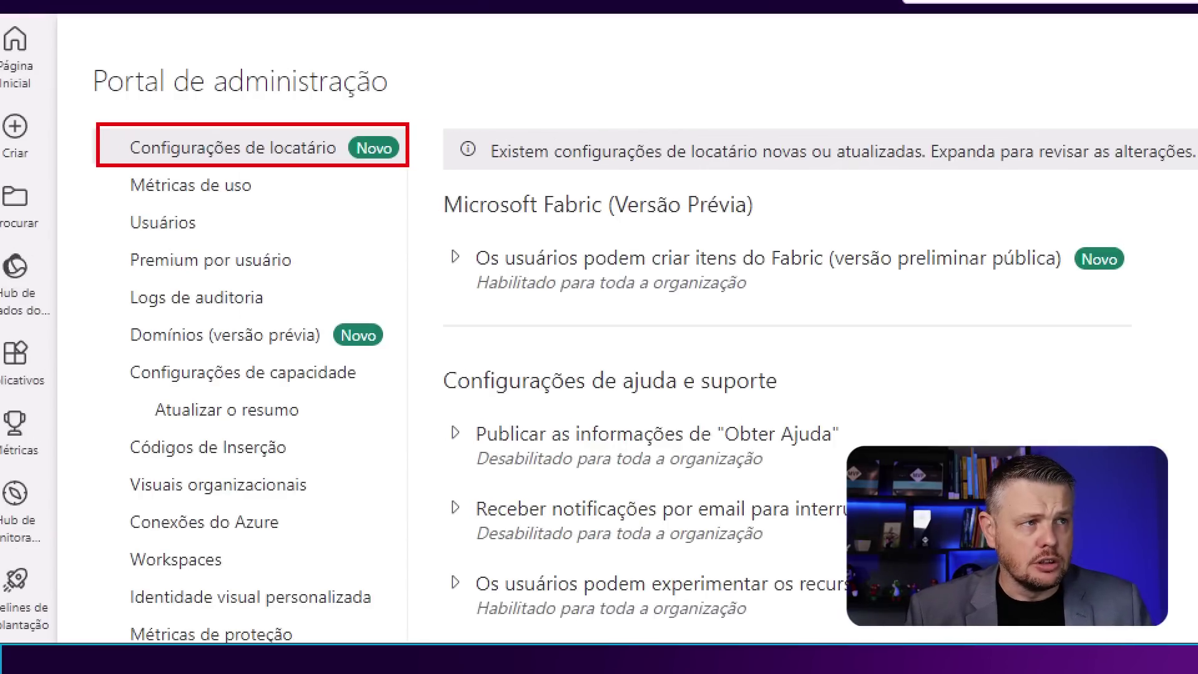
{"action": "mouse_move", "coordinate": [438, 186]}
{"action": "left_mouse_down"}
{"action": "mouse_move", "coordinate": [918, 313]}
{"action": "mouse_move", "coordinate": [1166, 309]}
{"action": "left_mouse_up"}
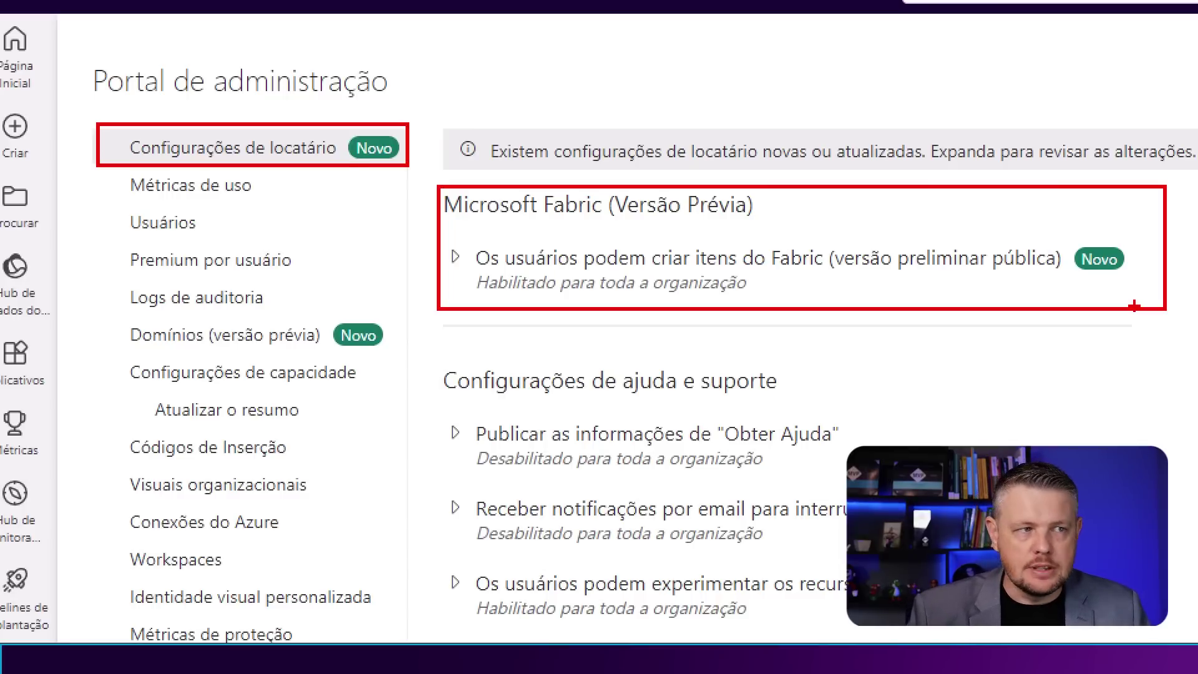
Examine the tenant setting that lets users create Fabric items, trying its toggle off and on and discarding the changes
{"action": "left_click", "coordinate": [467, 270]}
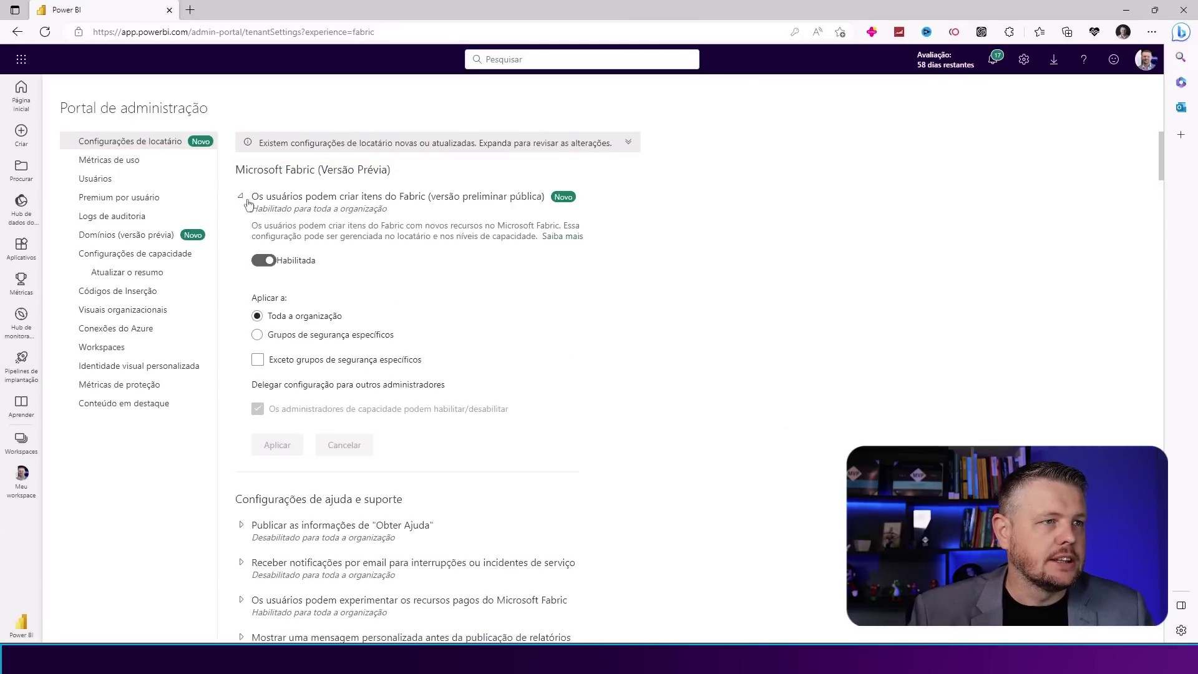
{"action": "left_click", "coordinate": [264, 260]}
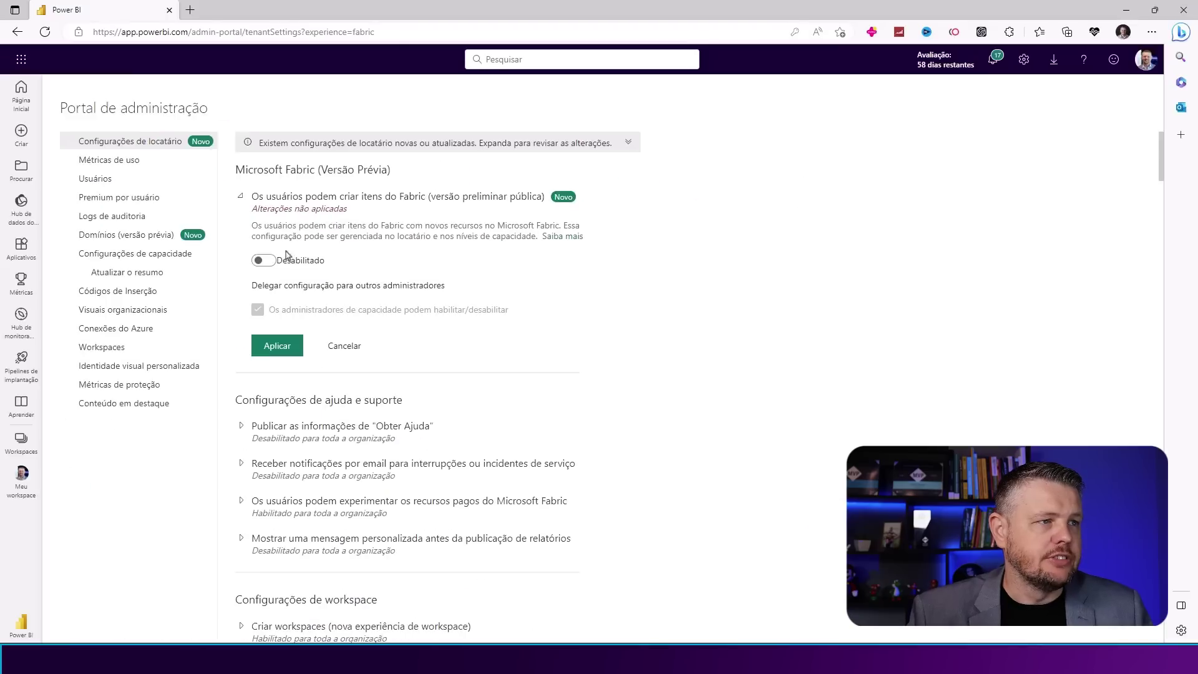
{"action": "left_click", "coordinate": [262, 261]}
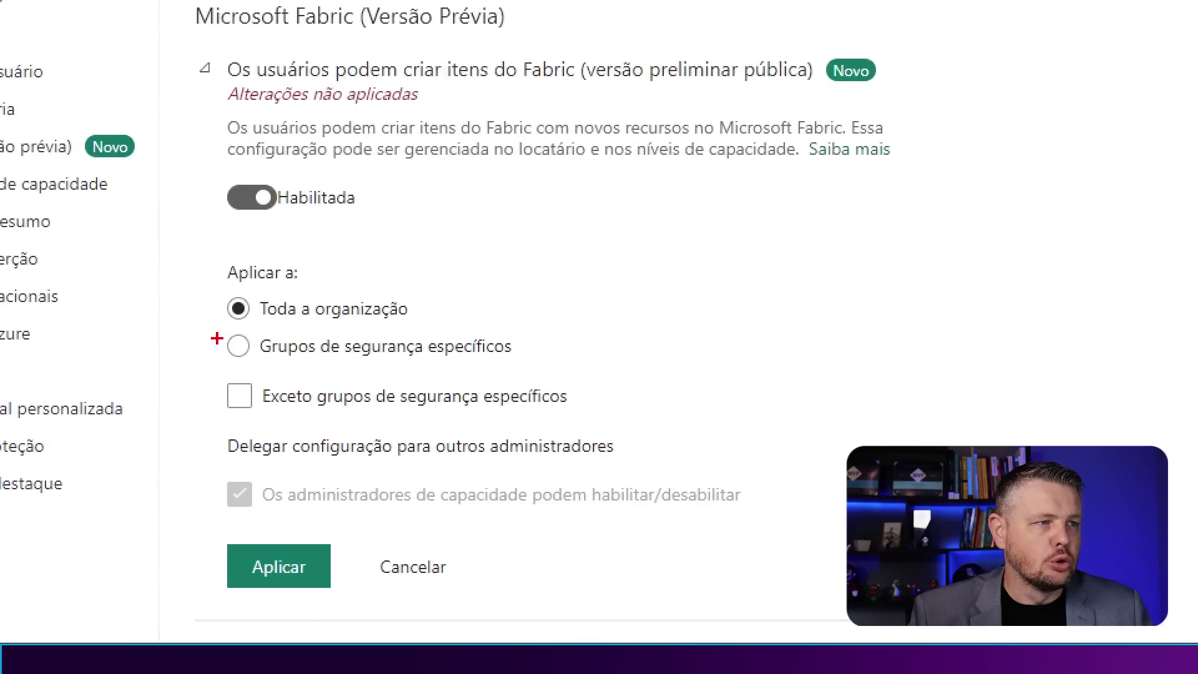
{"action": "left_click_drag", "start_coordinate": [200, 330], "coordinate": [611, 373]}
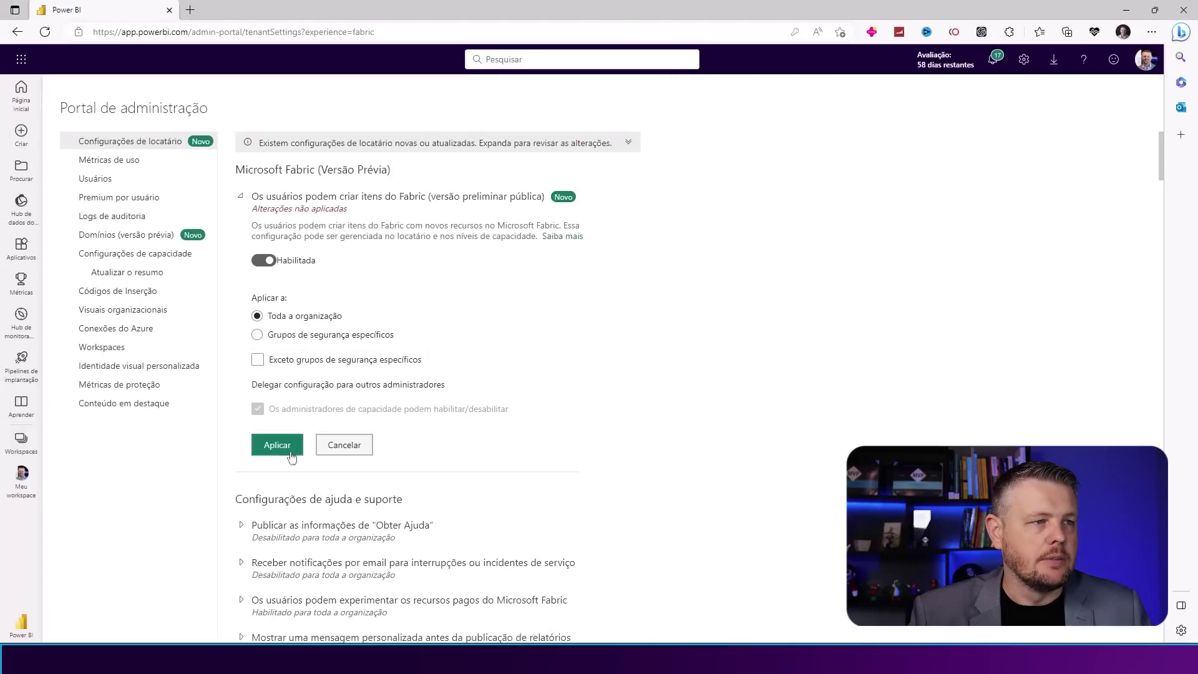
{"action": "left_click", "coordinate": [343, 452]}
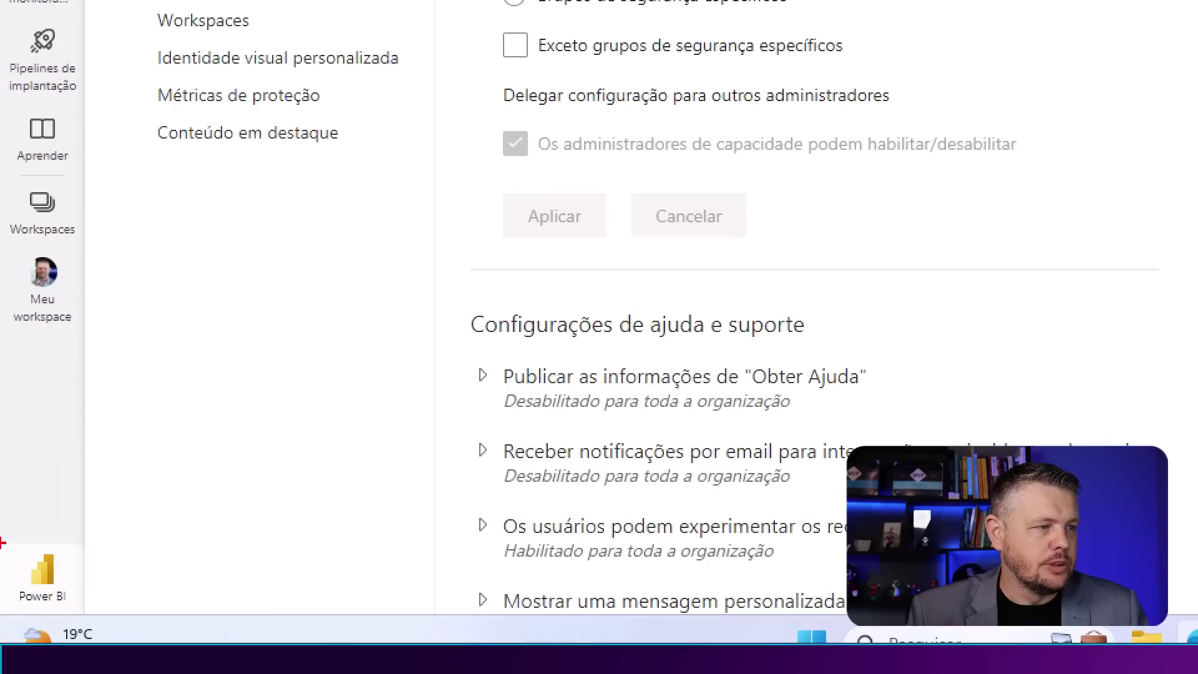
Bring up the list of available experiences and go to the Microsoft Fabric home page
{"action": "left_click", "coordinate": [33, 598]}
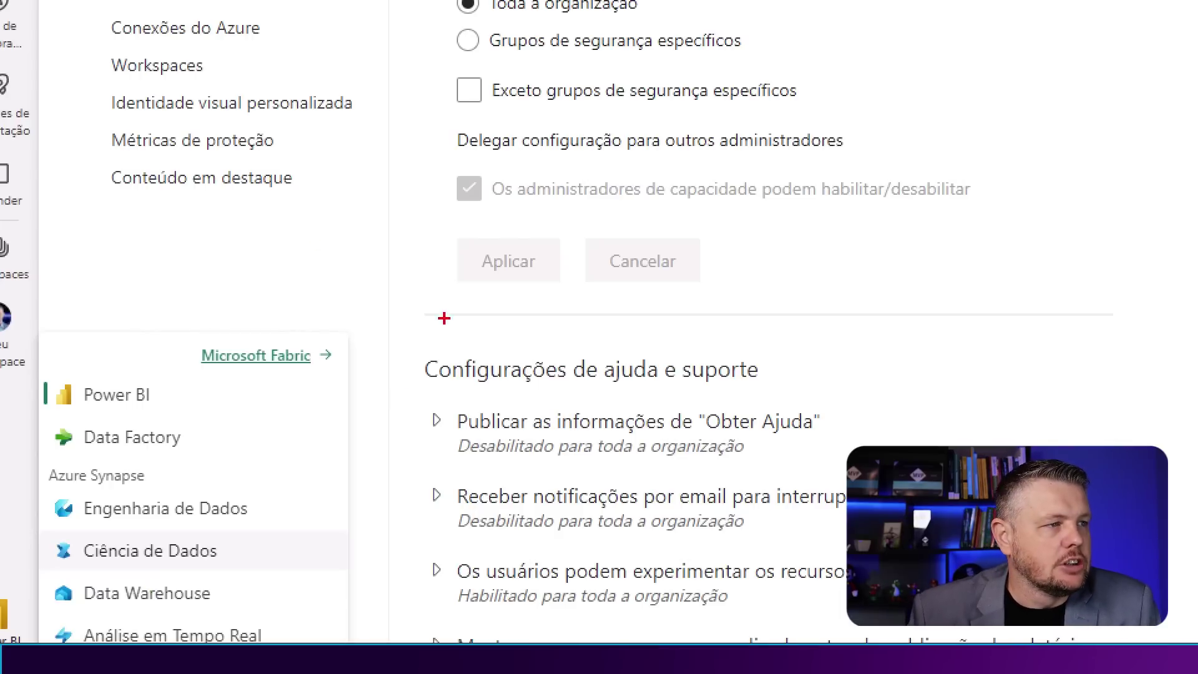
{"action": "left_click_drag", "start_coordinate": [187, 387], "coordinate": [244, 383]}
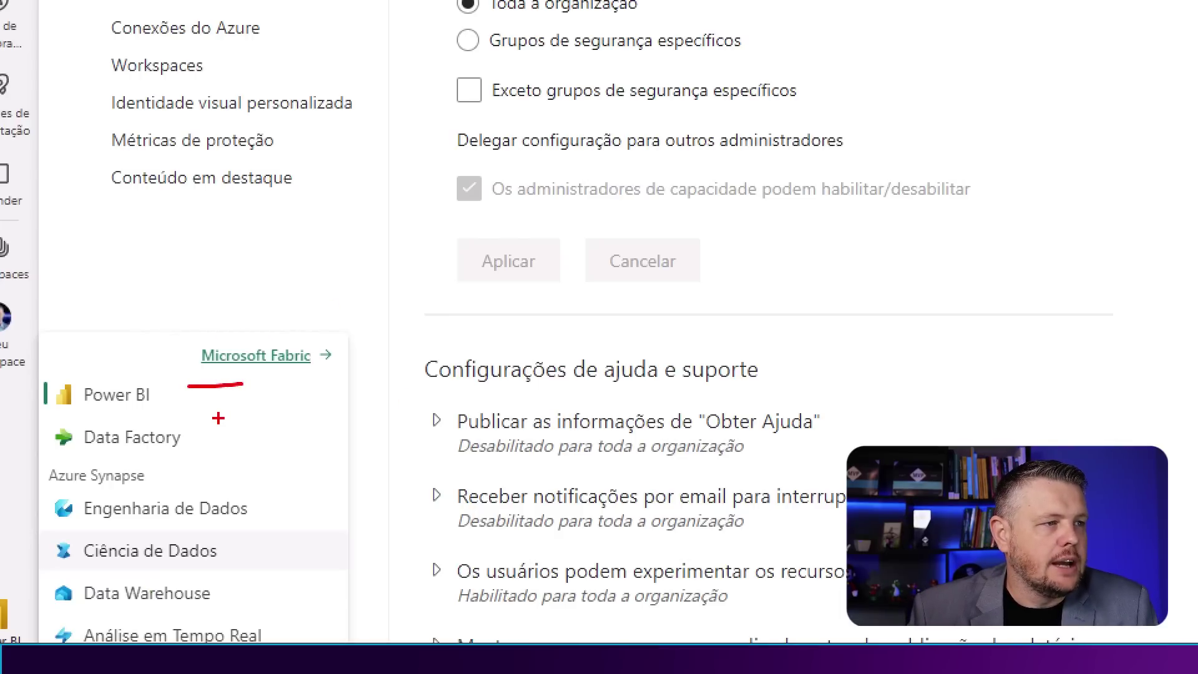
{"action": "left_click_drag", "start_coordinate": [216, 424], "coordinate": [276, 422]}
{"action": "left_click_drag", "start_coordinate": [270, 513], "coordinate": [314, 509]}
{"action": "mouse_move", "coordinate": [226, 552]}
{"action": "left_mouse_down"}
{"action": "mouse_move", "coordinate": [265, 554]}
{"action": "mouse_move", "coordinate": [300, 580]}
{"action": "left_mouse_up"}
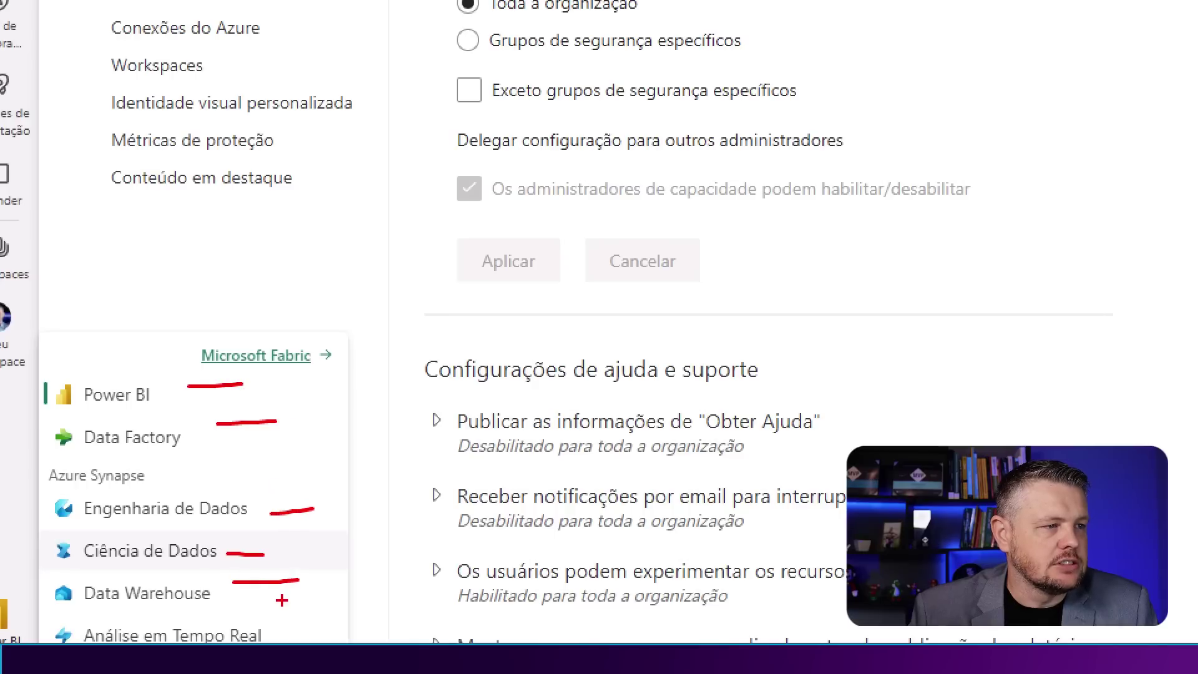
{"action": "left_click_drag", "start_coordinate": [283, 626], "coordinate": [318, 616]}
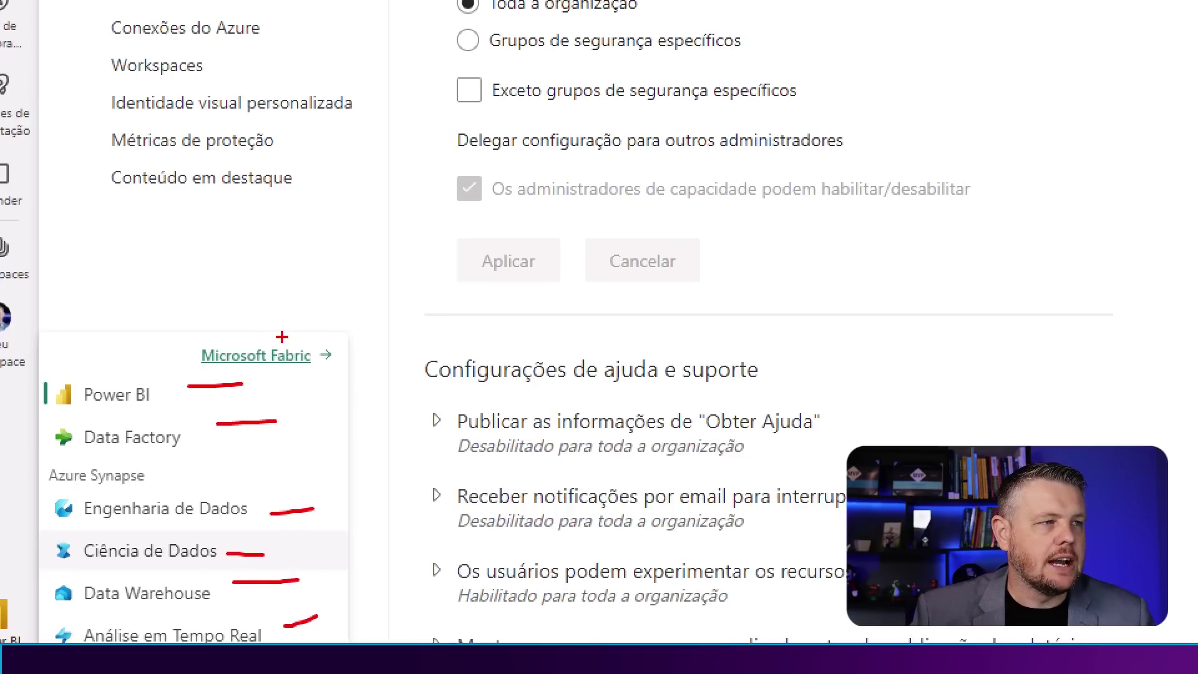
{"action": "mouse_move", "coordinate": [275, 328]}
{"action": "left_mouse_down"}
{"action": "mouse_move", "coordinate": [154, 350]}
{"action": "mouse_move", "coordinate": [354, 402]}
{"action": "mouse_move", "coordinate": [332, 332]}
{"action": "mouse_move", "coordinate": [197, 338]}
{"action": "left_mouse_up"}
{"action": "key", "text": "Escape"}
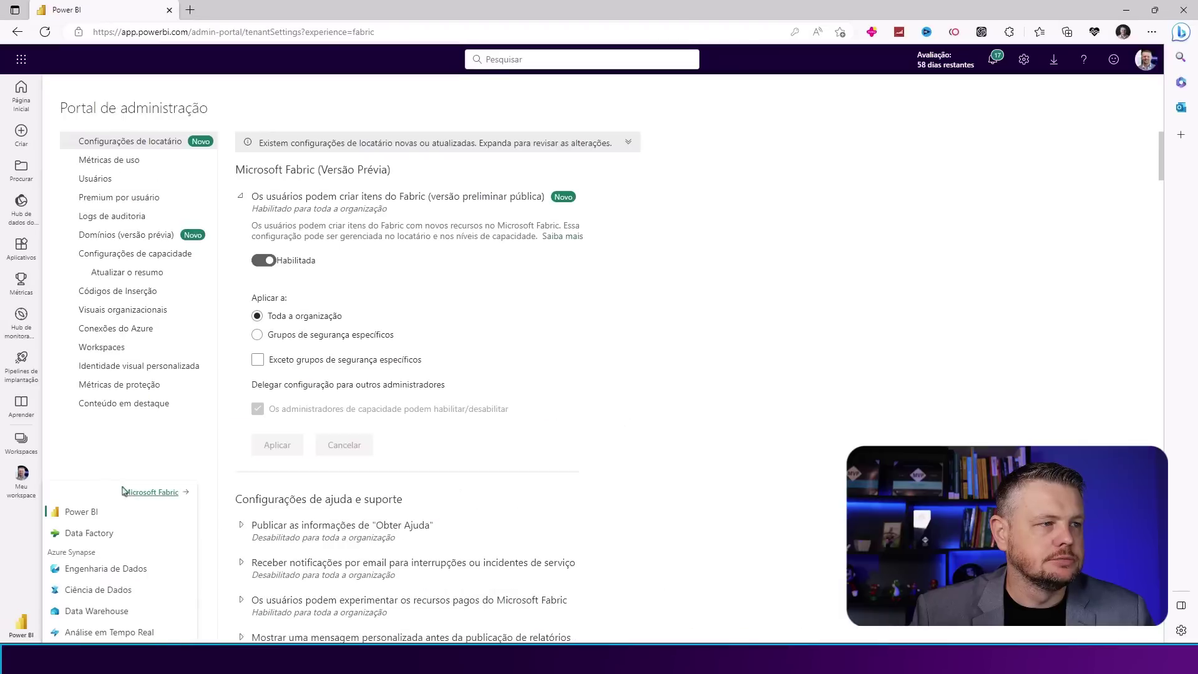
{"action": "left_click", "coordinate": [155, 494]}
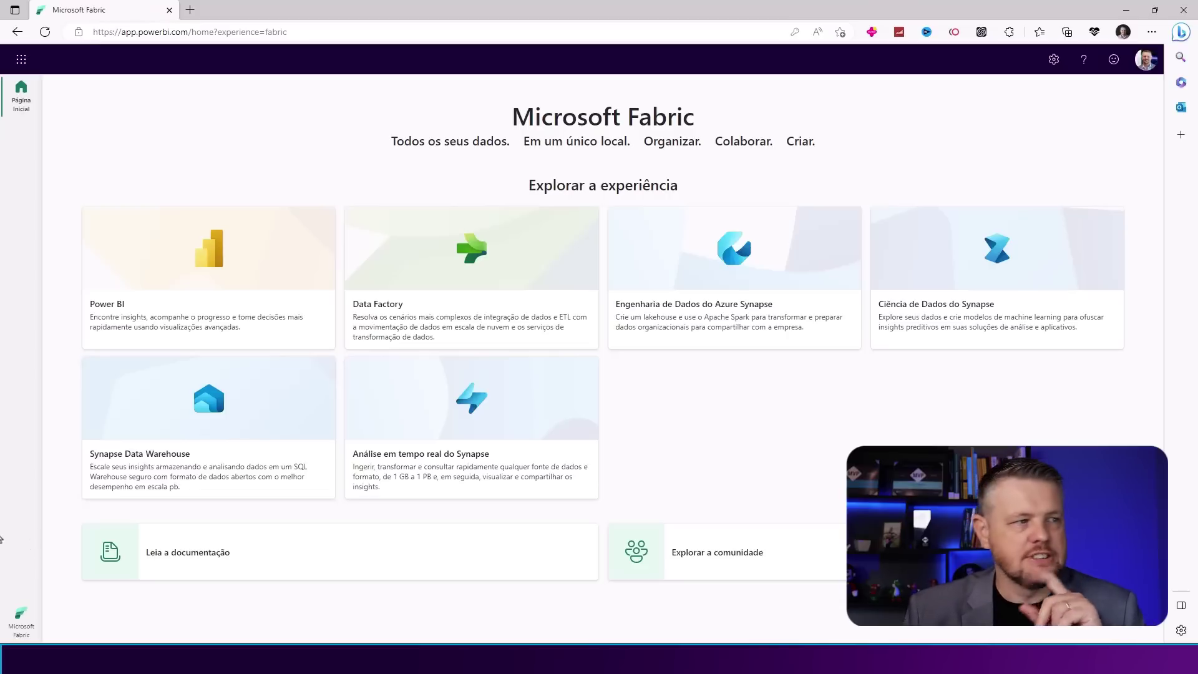
Switch to the Power BI experience and start a new workspace named "Microsoft Fabric"
{"action": "left_click", "coordinate": [24, 621]}
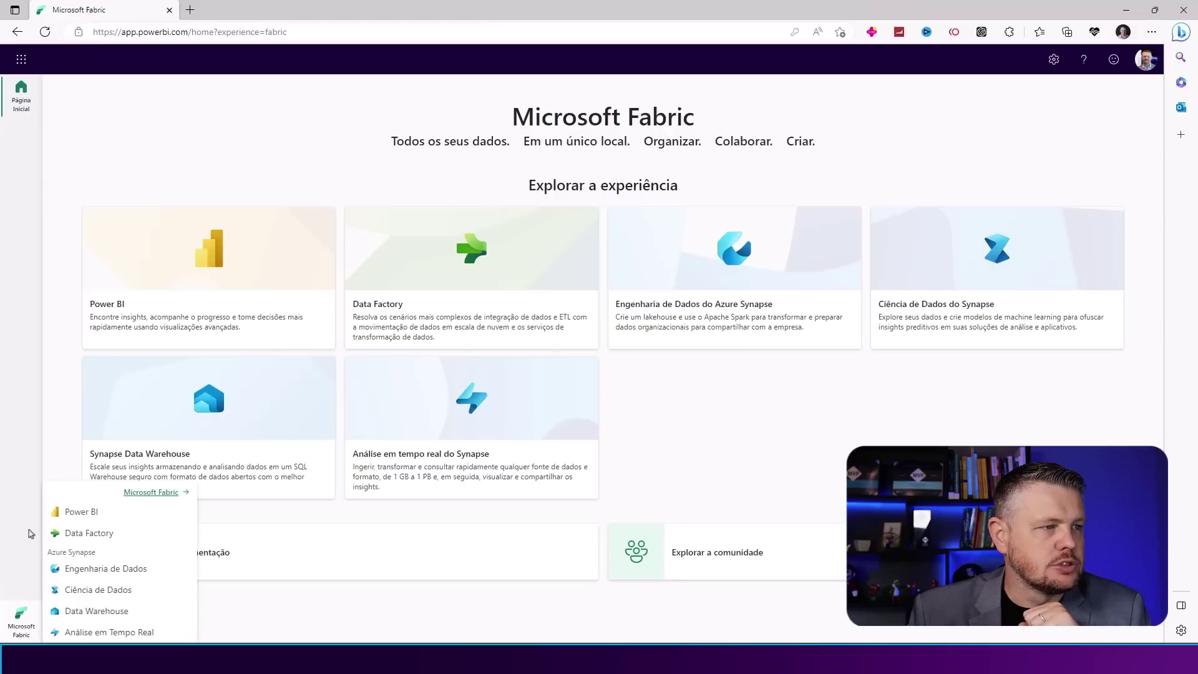
{"action": "left_click", "coordinate": [94, 512]}
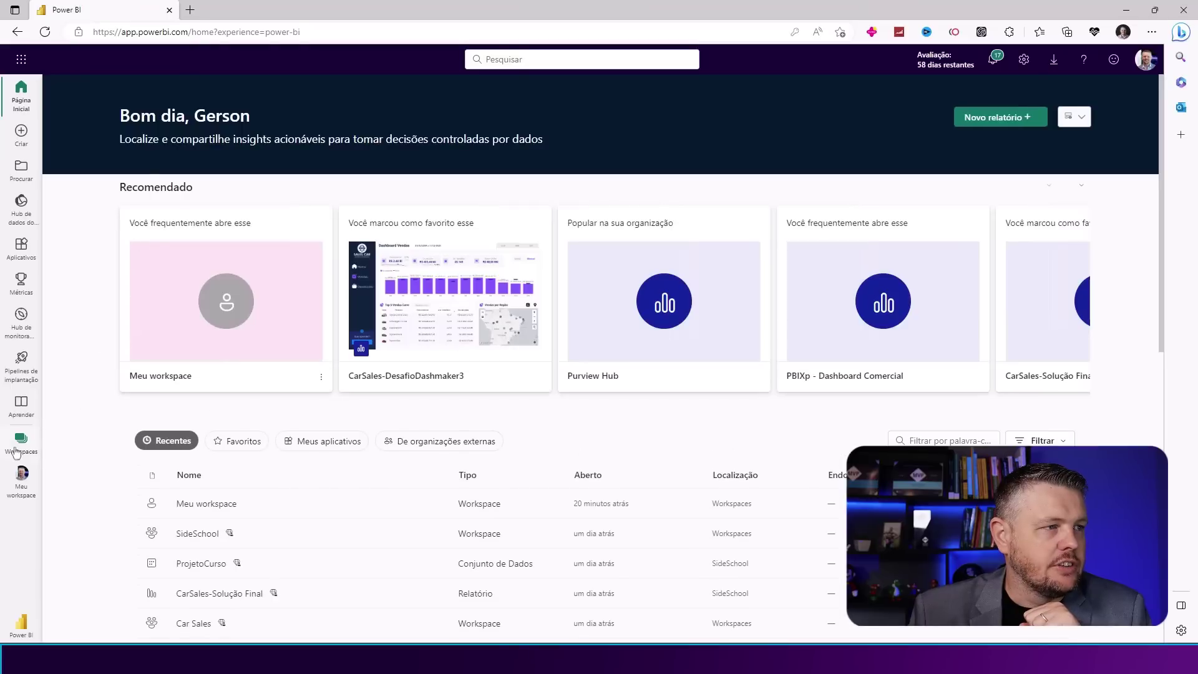
{"action": "left_click", "coordinate": [18, 444]}
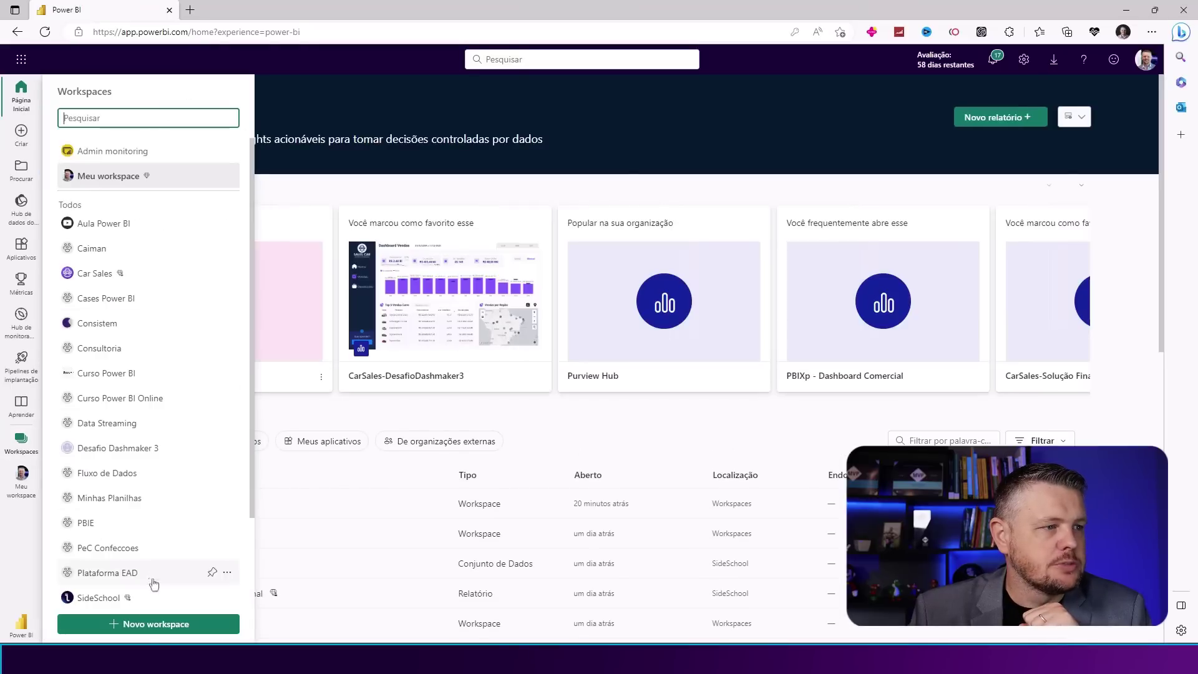
{"action": "left_click", "coordinate": [160, 624]}
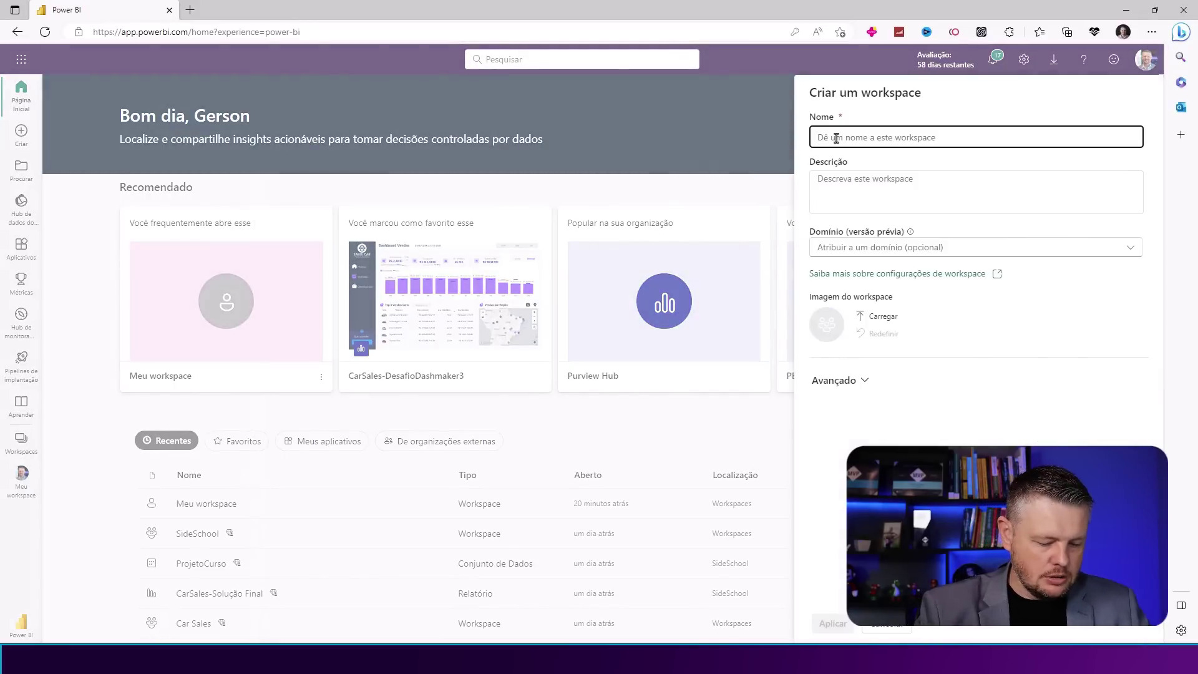
{"action": "type", "text": "Microsoft Fabric"}
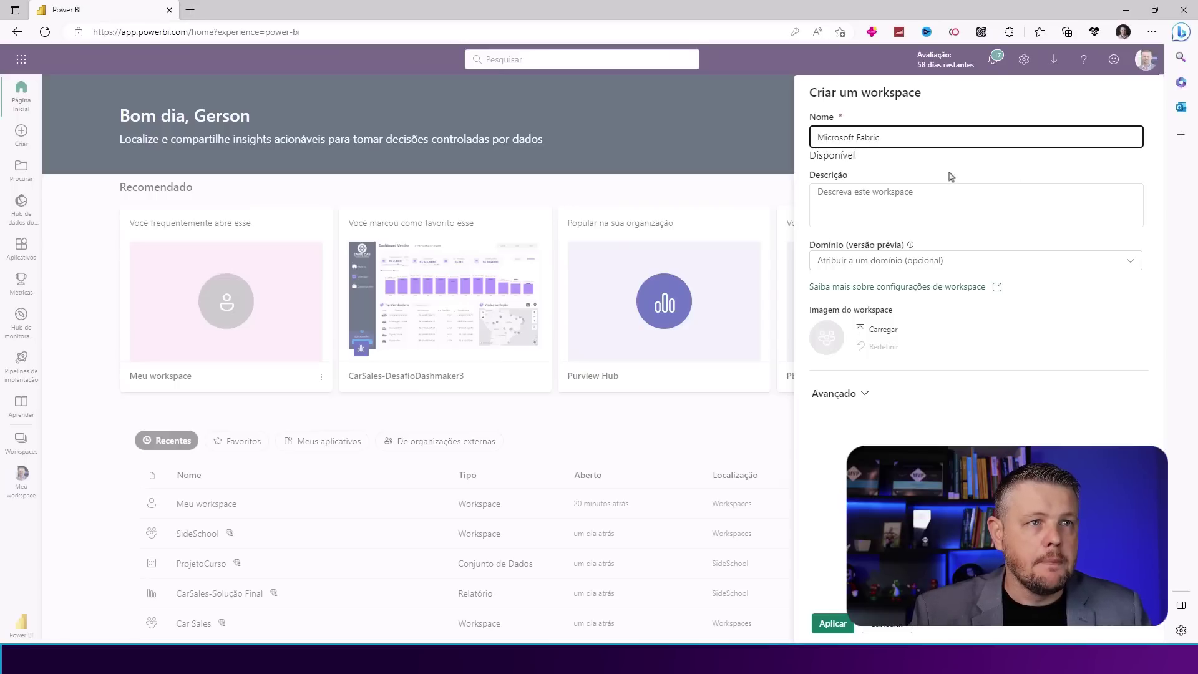
{"action": "left_click", "coordinate": [838, 211]}
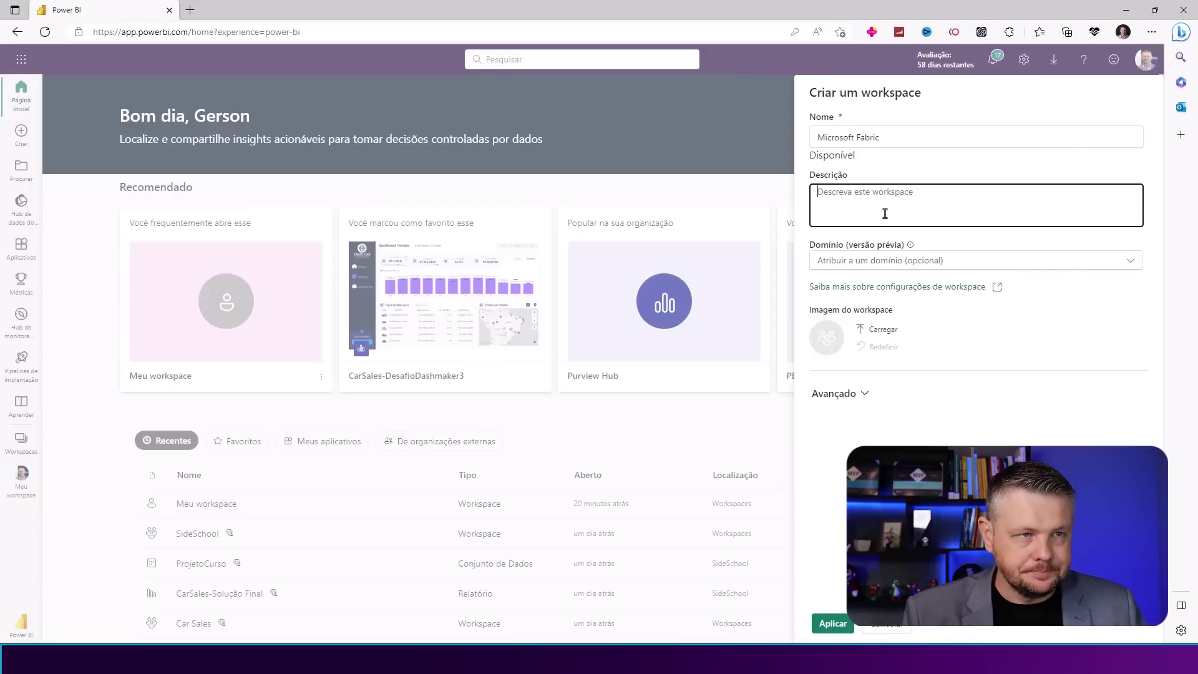
{"action": "left_click", "coordinate": [875, 328]}
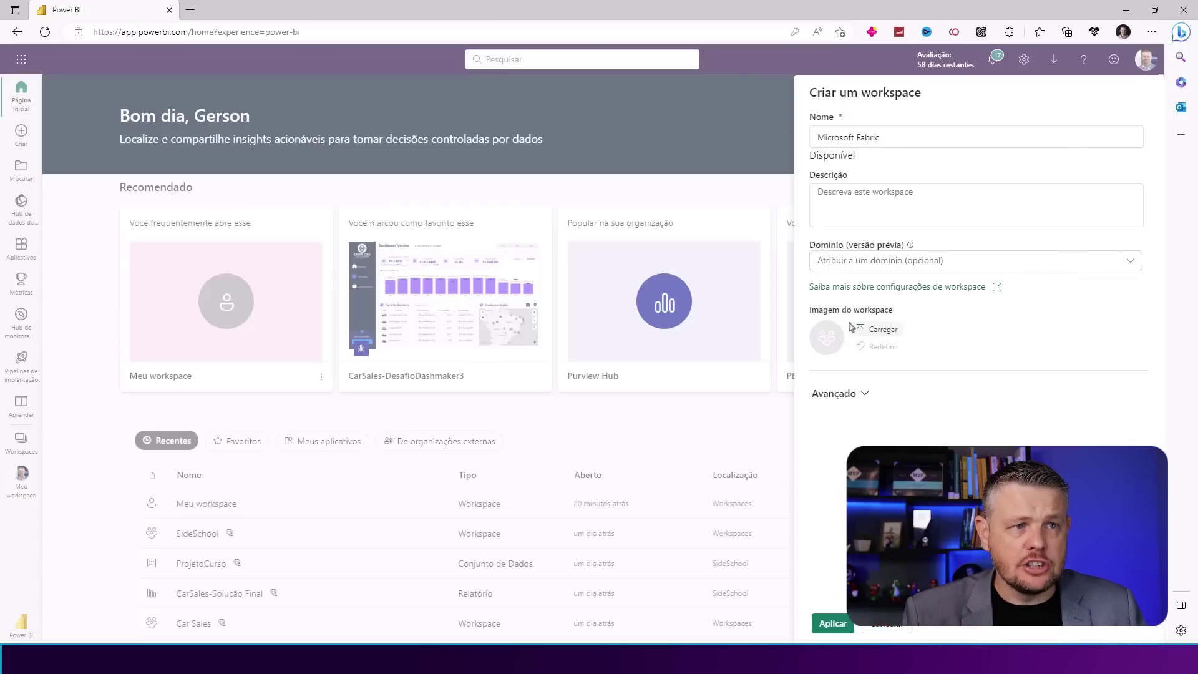
{"action": "key", "text": "Escape"}
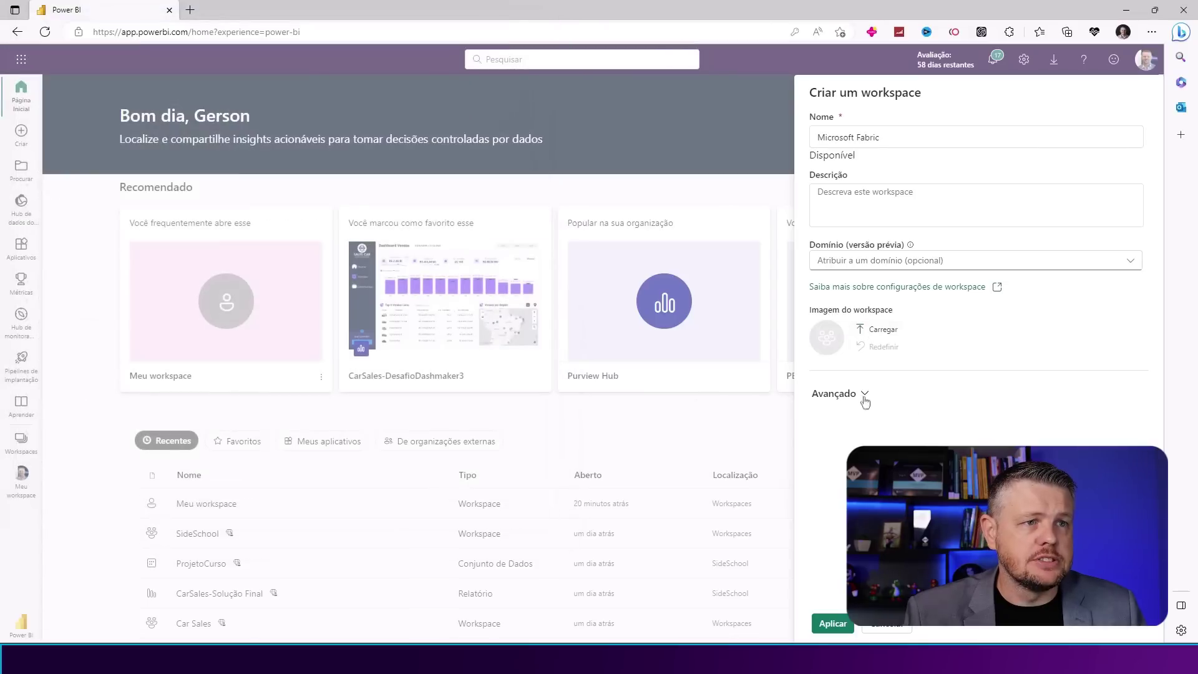
Review the new workspace's advanced settings, keep the Avaliação (trial) licence mode, and create the workspace
{"action": "left_click", "coordinate": [860, 395]}
{"action": "scroll", "coordinate": [1005, 401], "scroll_direction": "down", "scroll_amount": 3}
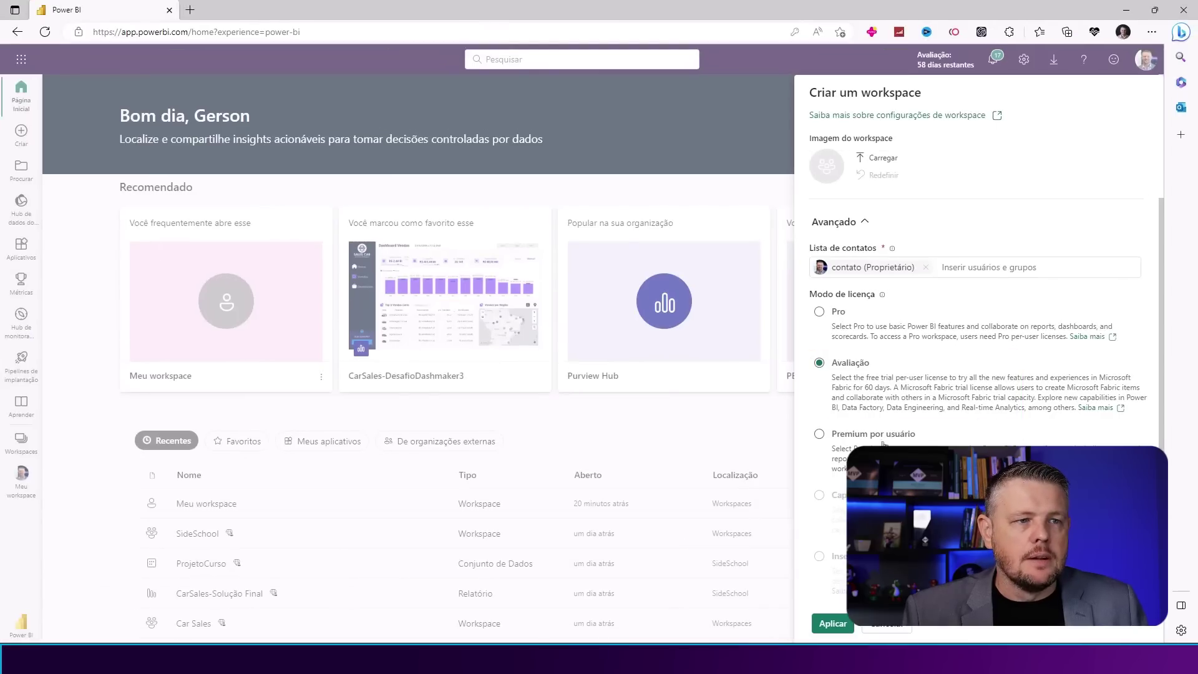
{"action": "scroll", "coordinate": [976, 343], "scroll_direction": "down", "scroll_amount": 3}
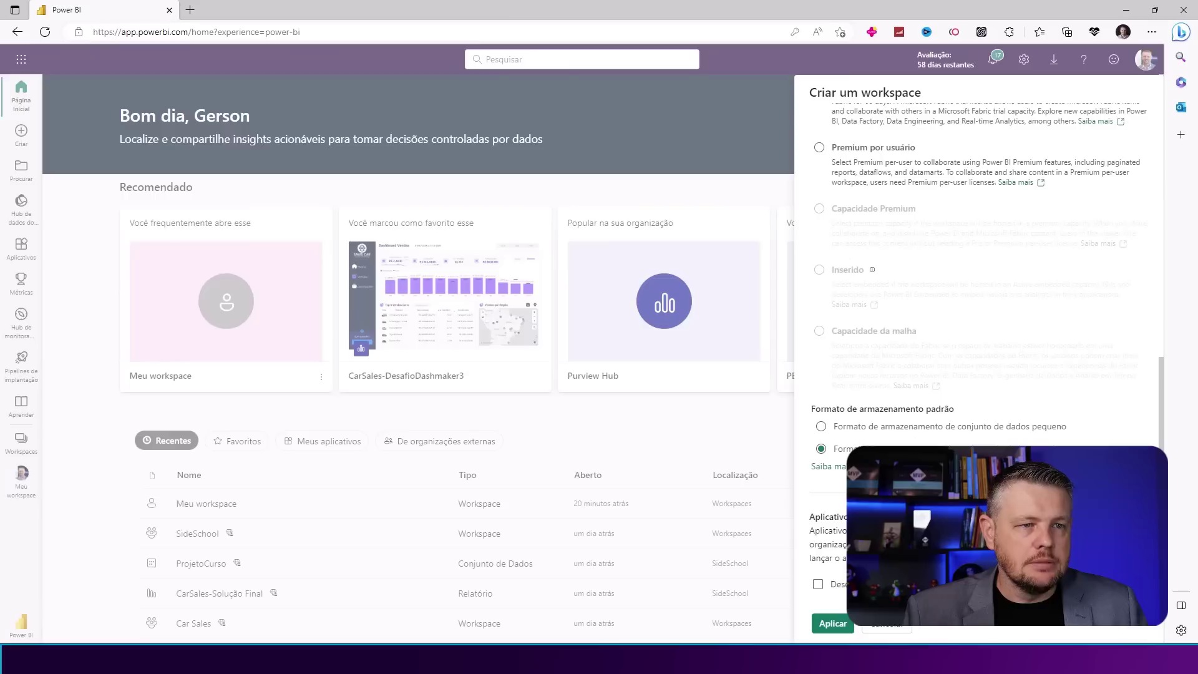
{"action": "left_click", "coordinate": [834, 623]}
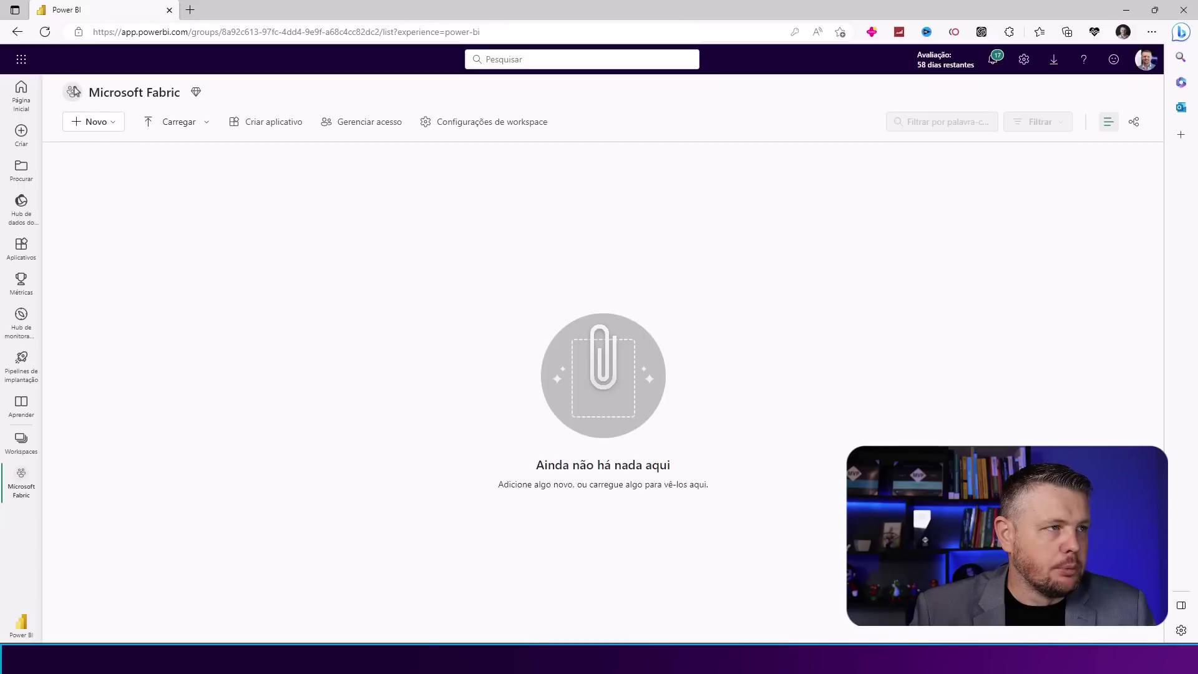
Browse the full catalogue of item types that can be created in the Microsoft Fabric workspace
{"action": "left_click", "coordinate": [92, 127]}
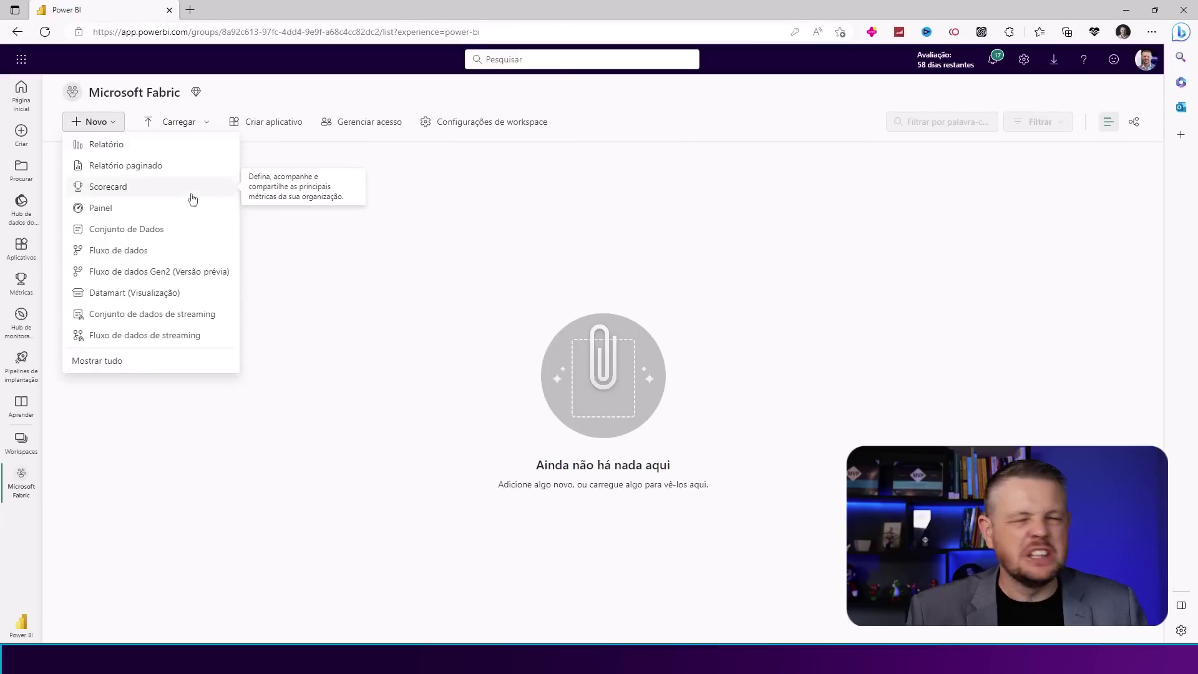
{"action": "left_click", "coordinate": [108, 367]}
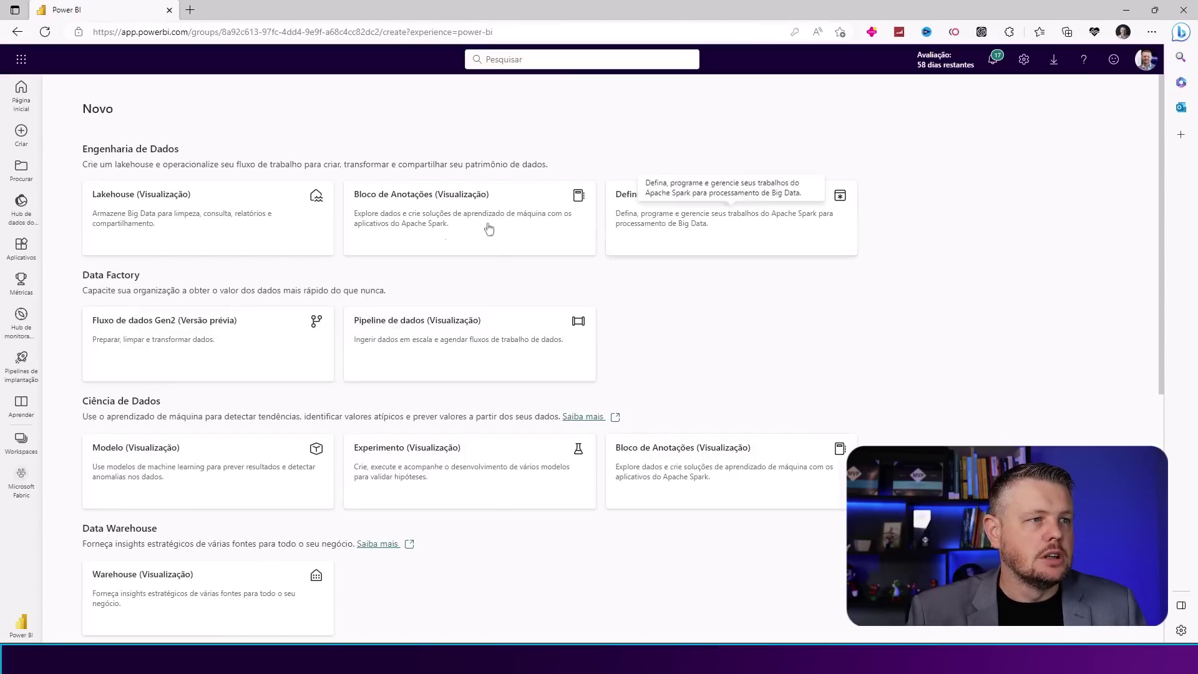
{"action": "scroll", "coordinate": [166, 437], "scroll_direction": "down", "scroll_amount": 3}
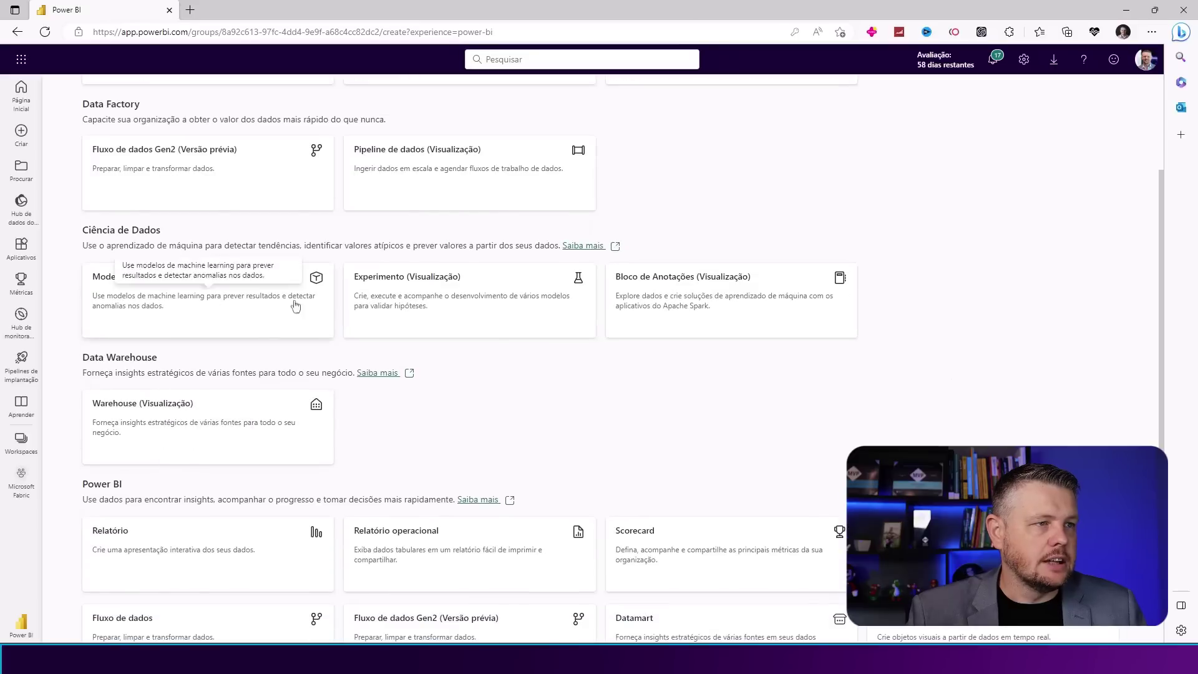
{"action": "scroll", "coordinate": [390, 420], "scroll_direction": "down", "scroll_amount": 4}
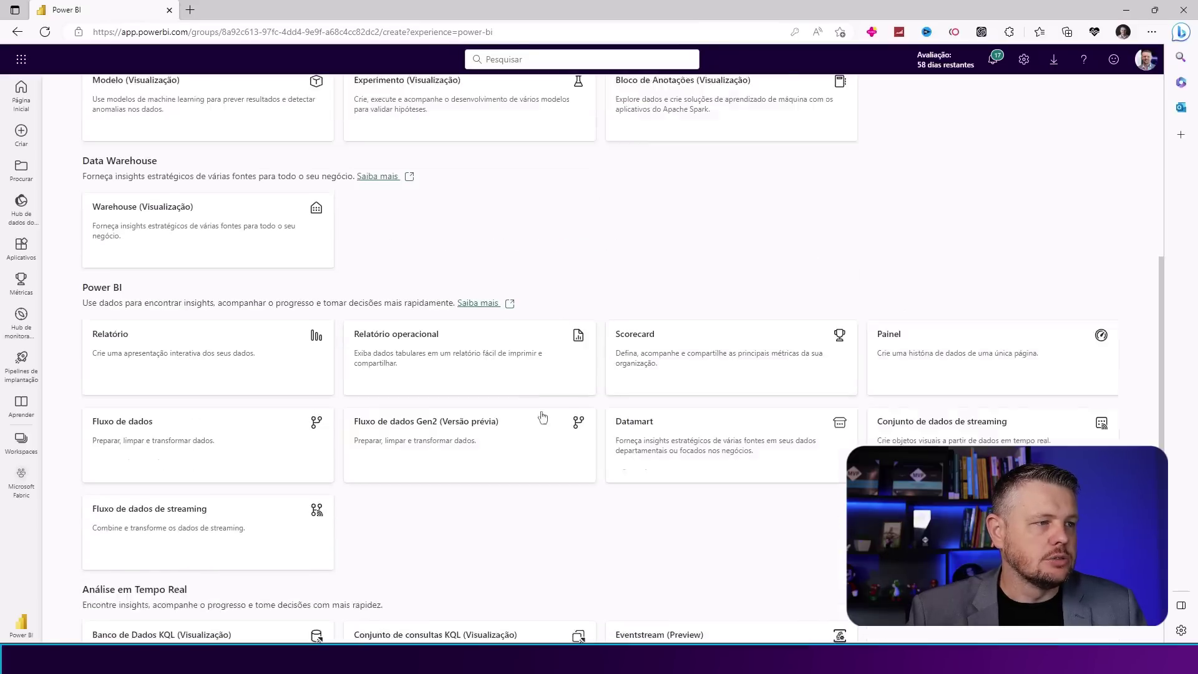
{"action": "scroll", "coordinate": [524, 436], "scroll_direction": "up", "scroll_amount": 1}
{"action": "scroll", "coordinate": [549, 324], "scroll_direction": "down", "scroll_amount": 1}
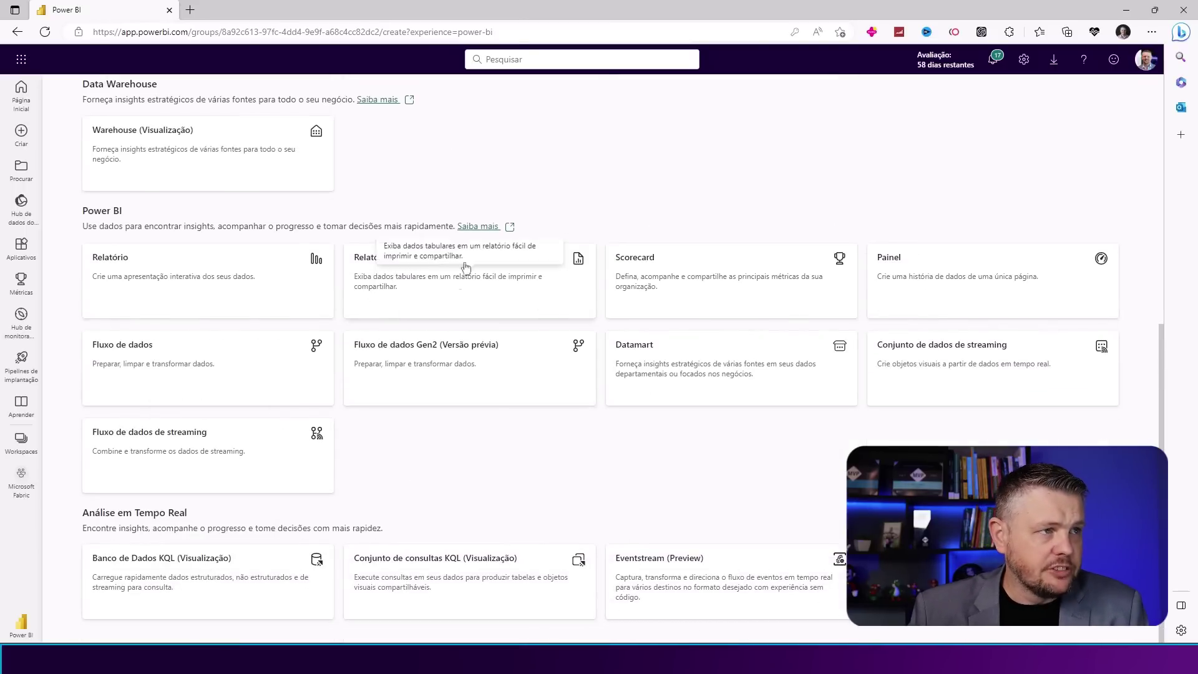
Return to the Microsoft Fabric workspace and switch to the Synapse Data Warehouse experience
{"action": "left_click", "coordinate": [12, 482]}
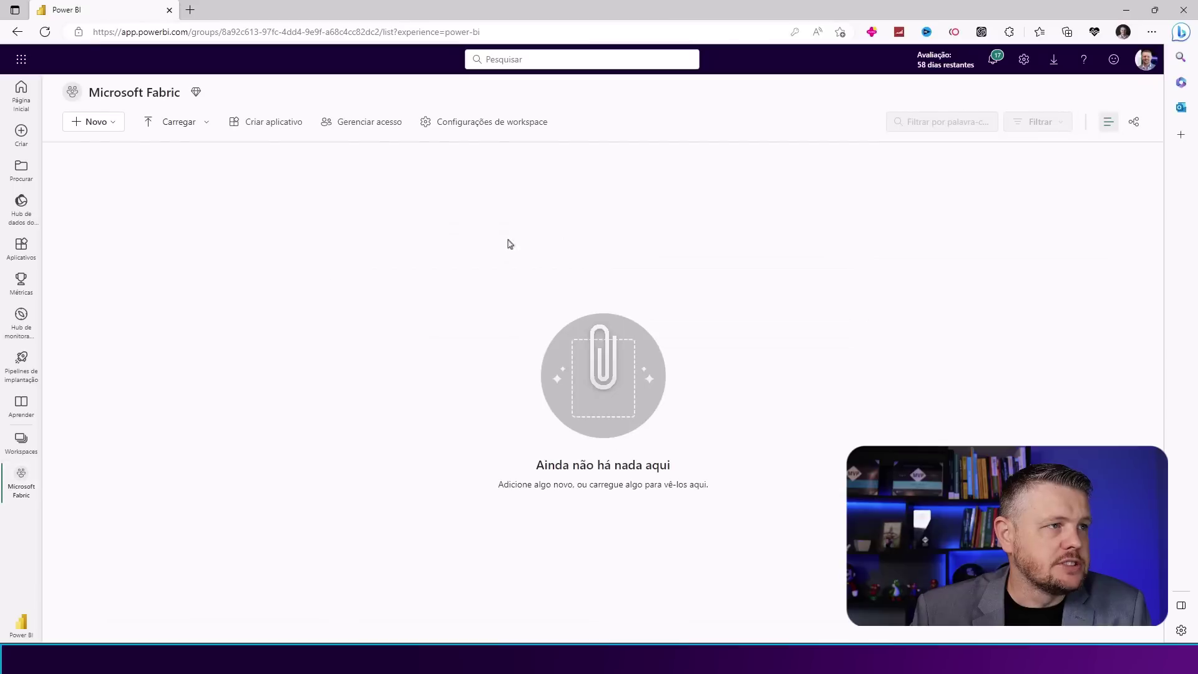
{"action": "left_click", "coordinate": [8, 625]}
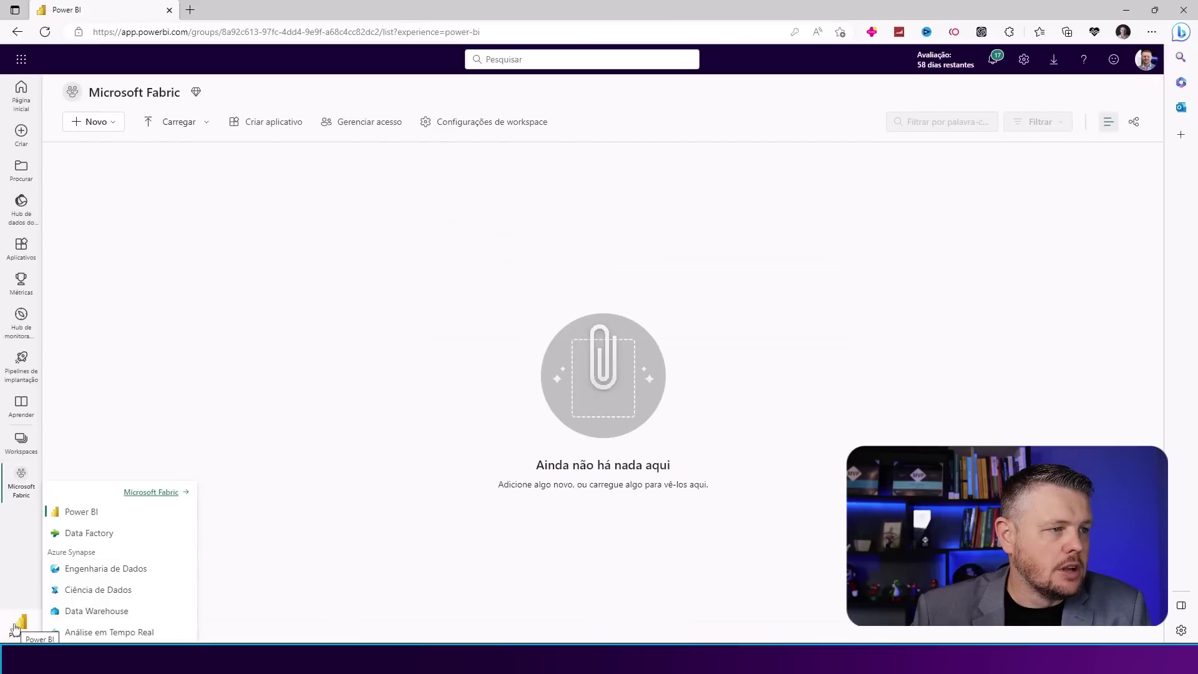
{"action": "left_click", "coordinate": [91, 611]}
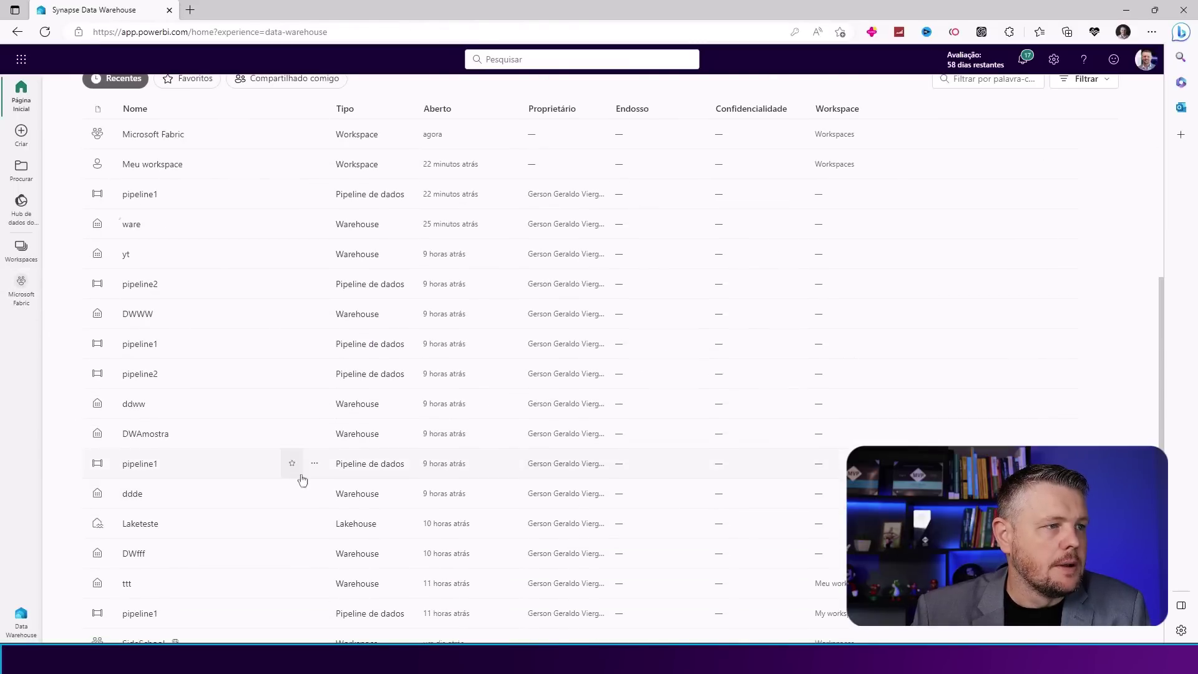
{"action": "scroll", "coordinate": [300, 481], "scroll_direction": "up", "scroll_amount": 6}
{"action": "scroll", "coordinate": [302, 483], "scroll_direction": "down", "scroll_amount": 10}
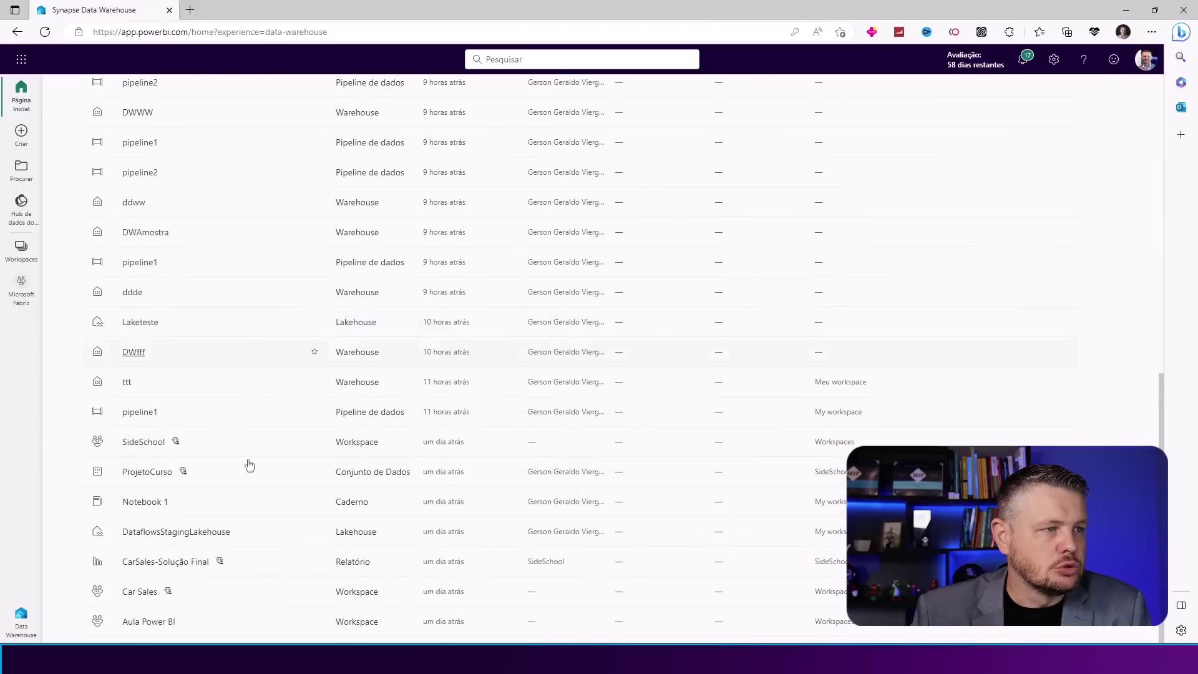
{"action": "scroll", "coordinate": [281, 406], "scroll_direction": "up", "scroll_amount": 10}
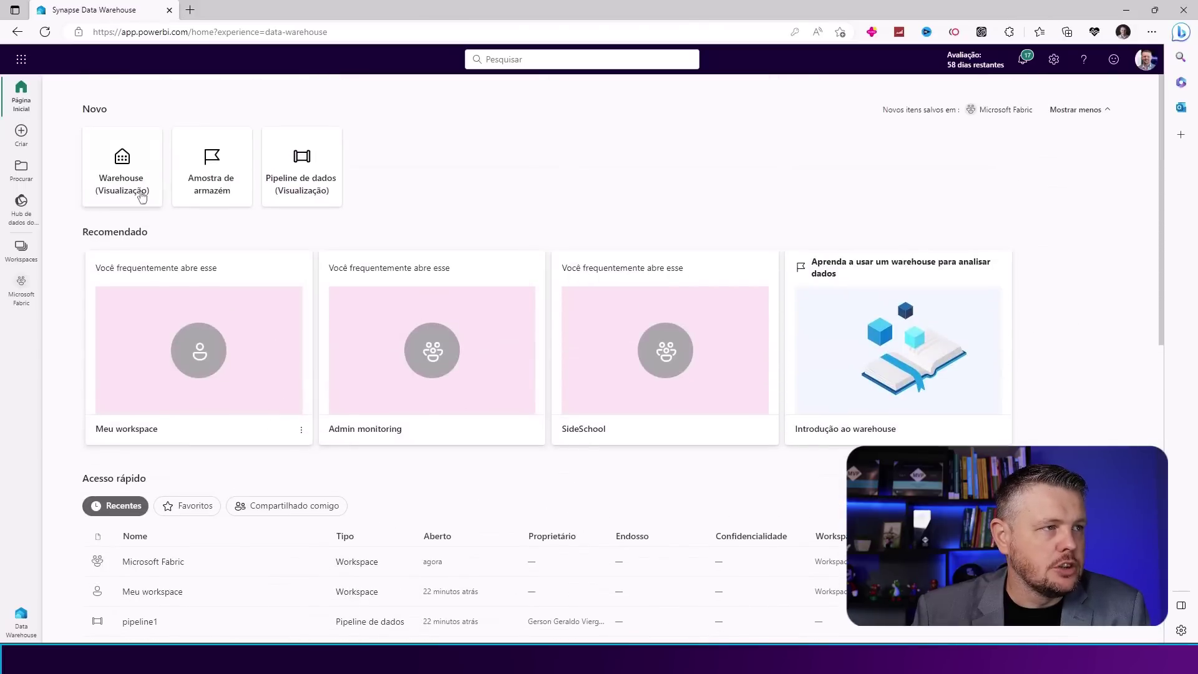
{"action": "left_click", "coordinate": [119, 183]}
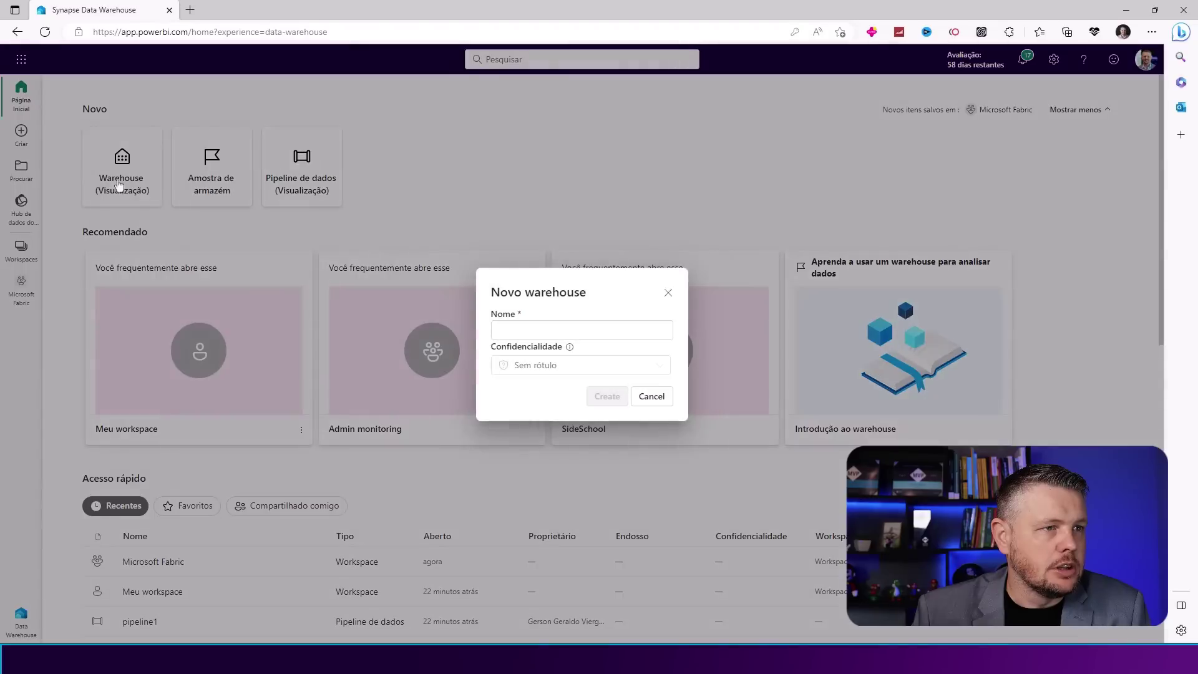
{"action": "left_click", "coordinate": [662, 401]}
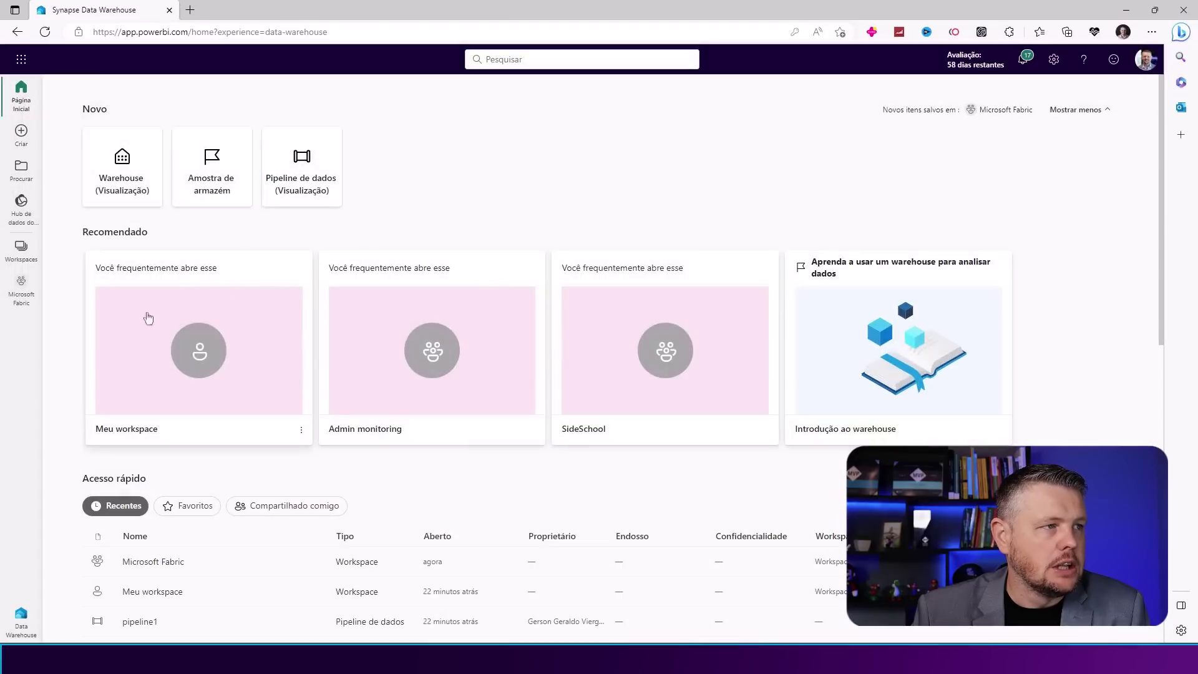
Create a new warehouse named "DW" in the Microsoft Fabric workspace
{"action": "left_click", "coordinate": [21, 293]}
{"action": "left_click", "coordinate": [117, 124]}
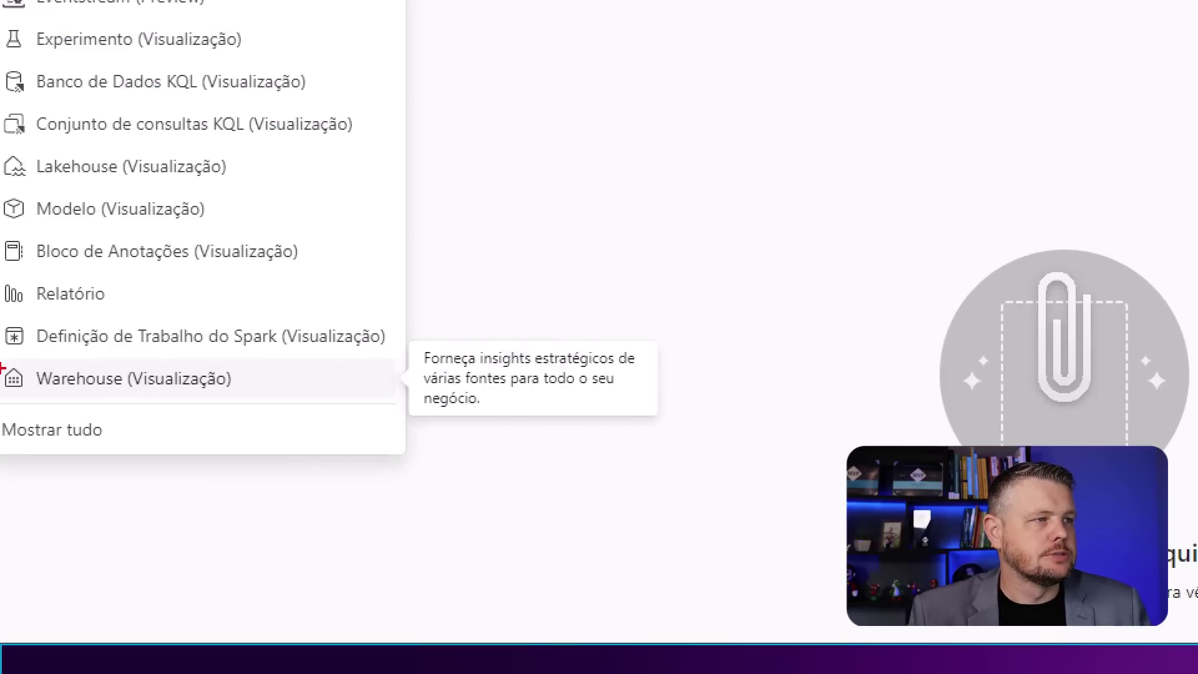
{"action": "left_click_drag", "start_coordinate": [29, 364], "coordinate": [255, 403]}
{"action": "left_click_drag", "start_coordinate": [2, 150], "coordinate": [234, 183]}
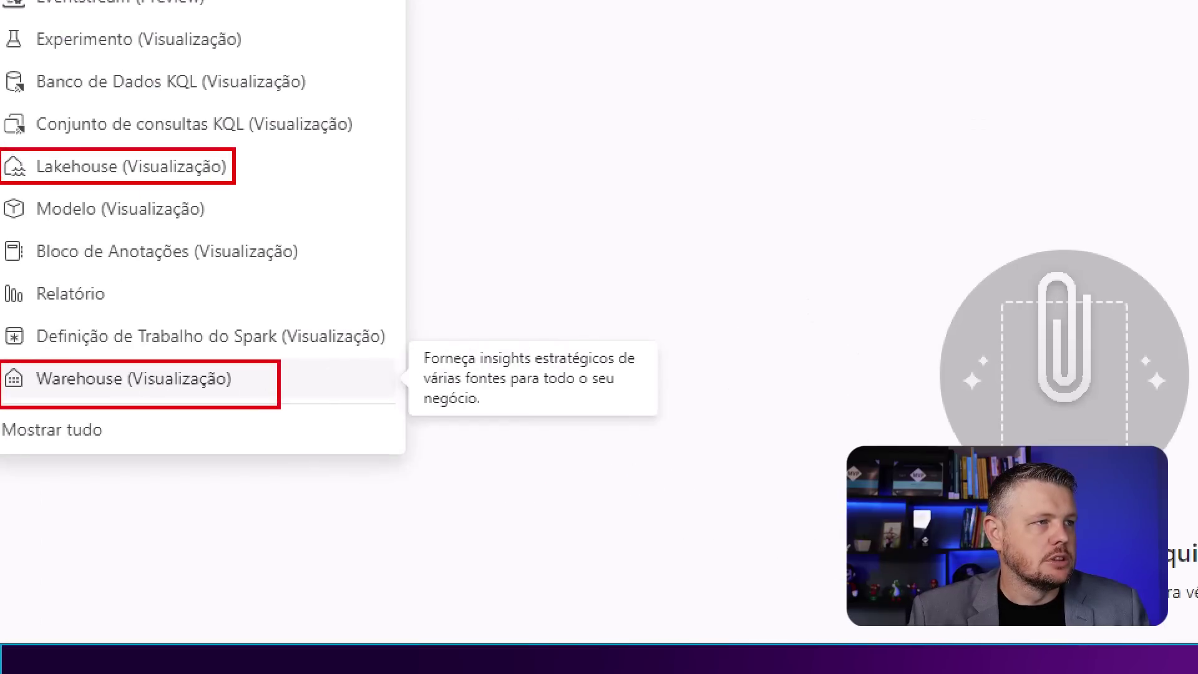
{"action": "left_click_drag", "start_coordinate": [1, 68], "coordinate": [335, 100]}
{"action": "key", "text": "Escape"}
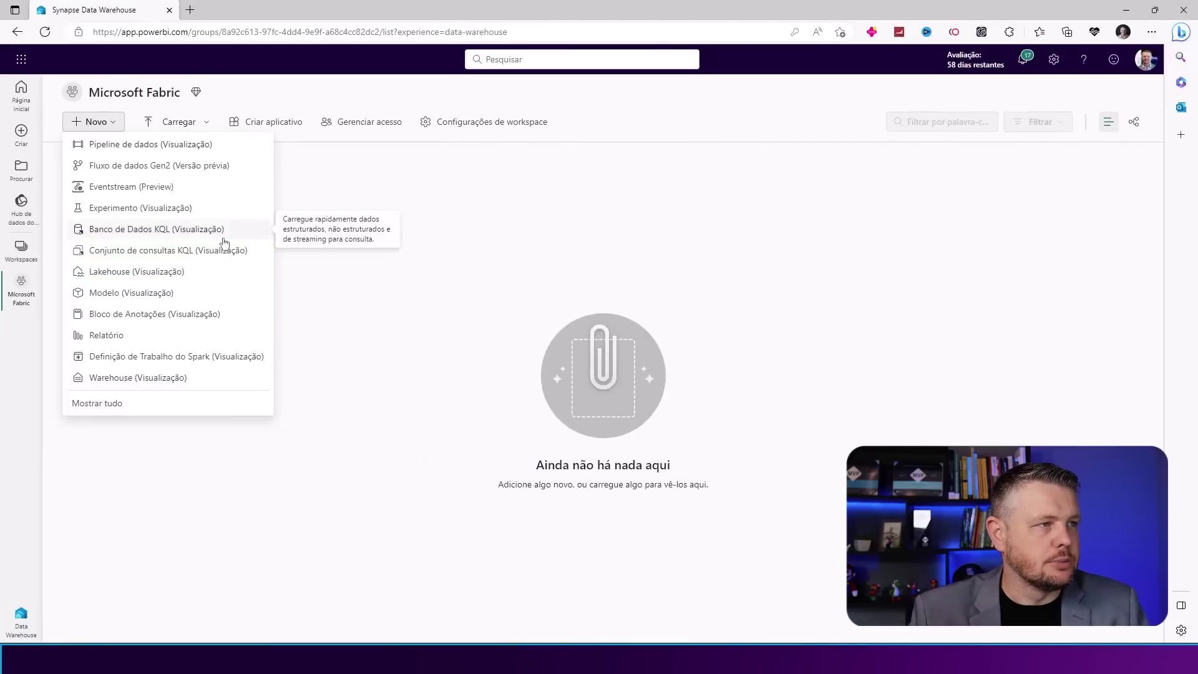
{"action": "left_click", "coordinate": [132, 378]}
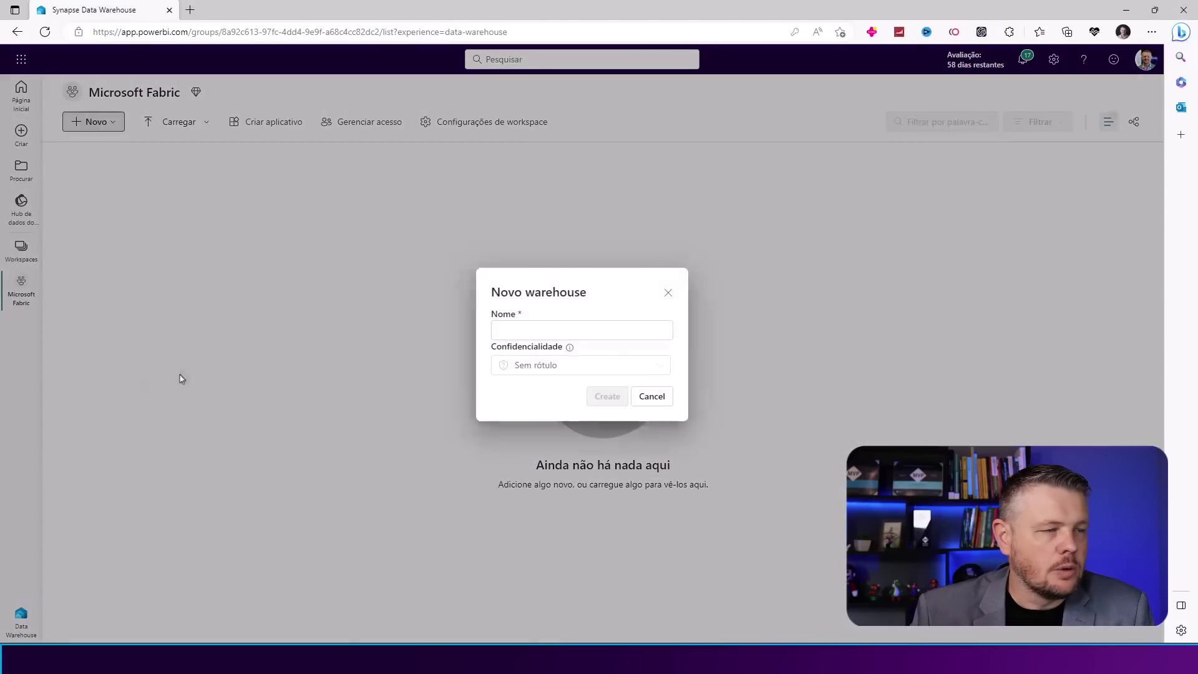
{"action": "left_click", "coordinate": [545, 332]}
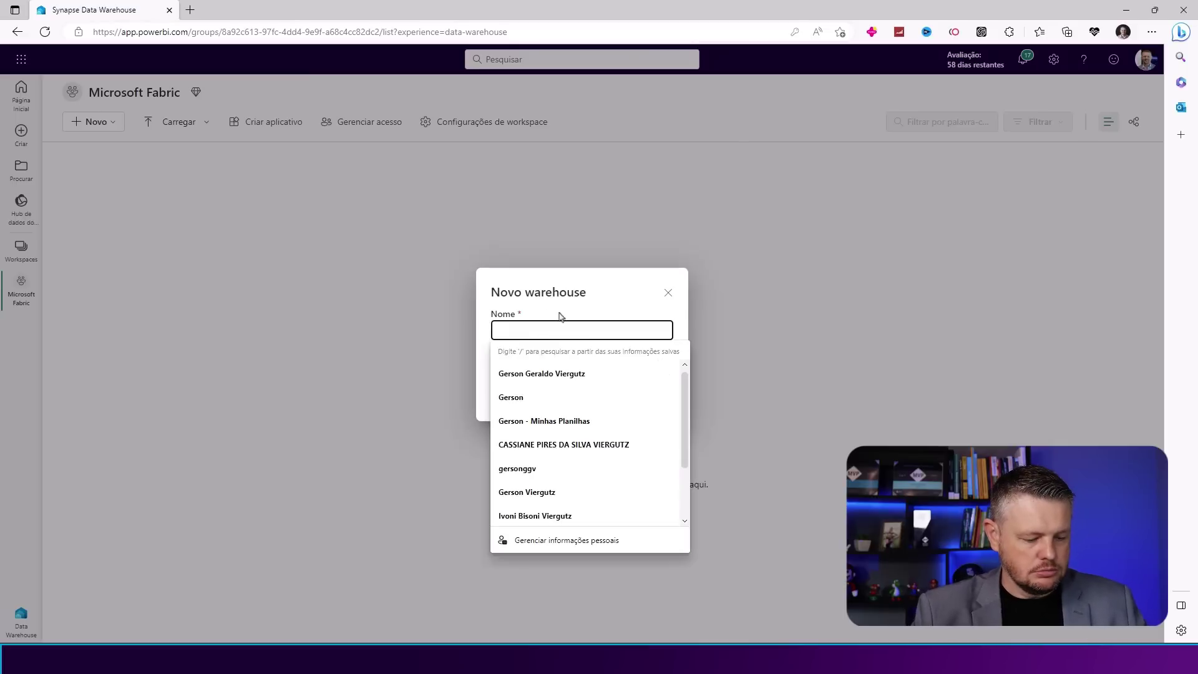
{"action": "type", "text": "DW"}
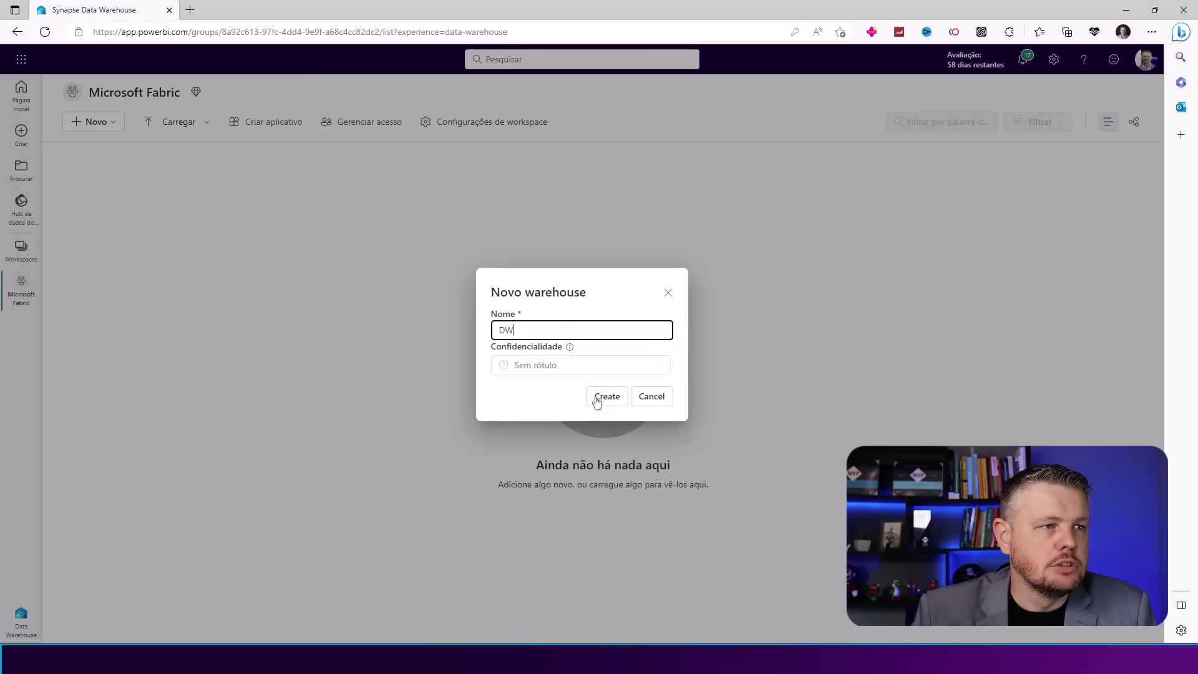
{"action": "left_click", "coordinate": [562, 368]}
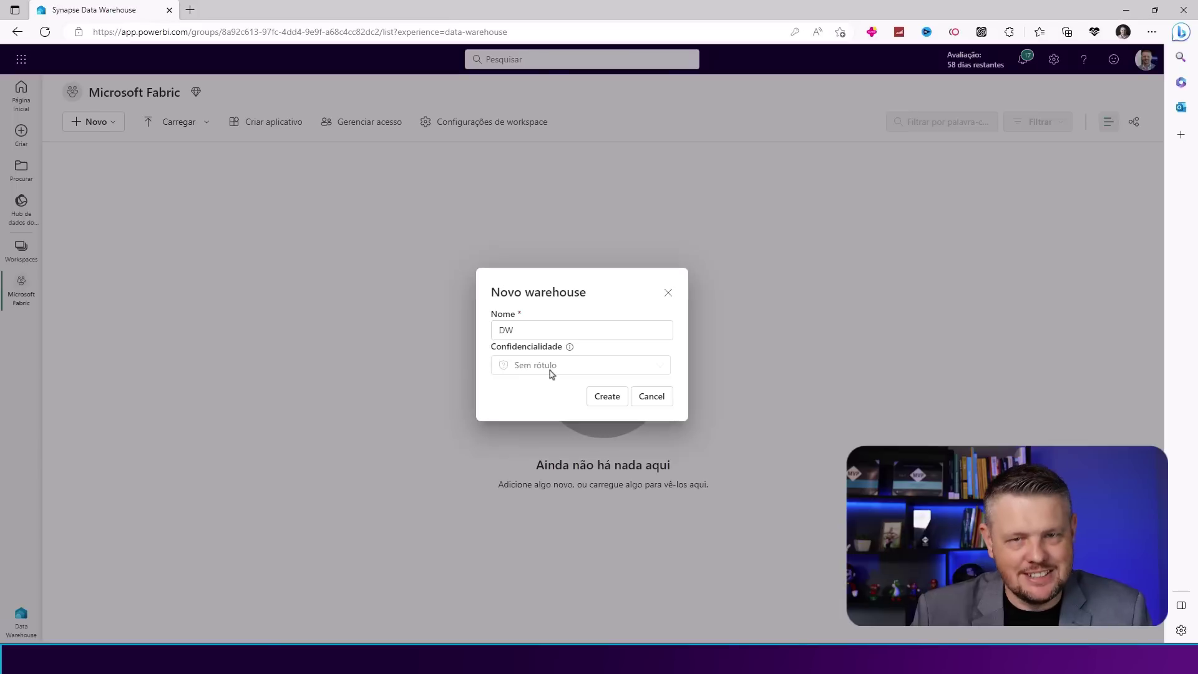
{"action": "left_click", "coordinate": [608, 399]}
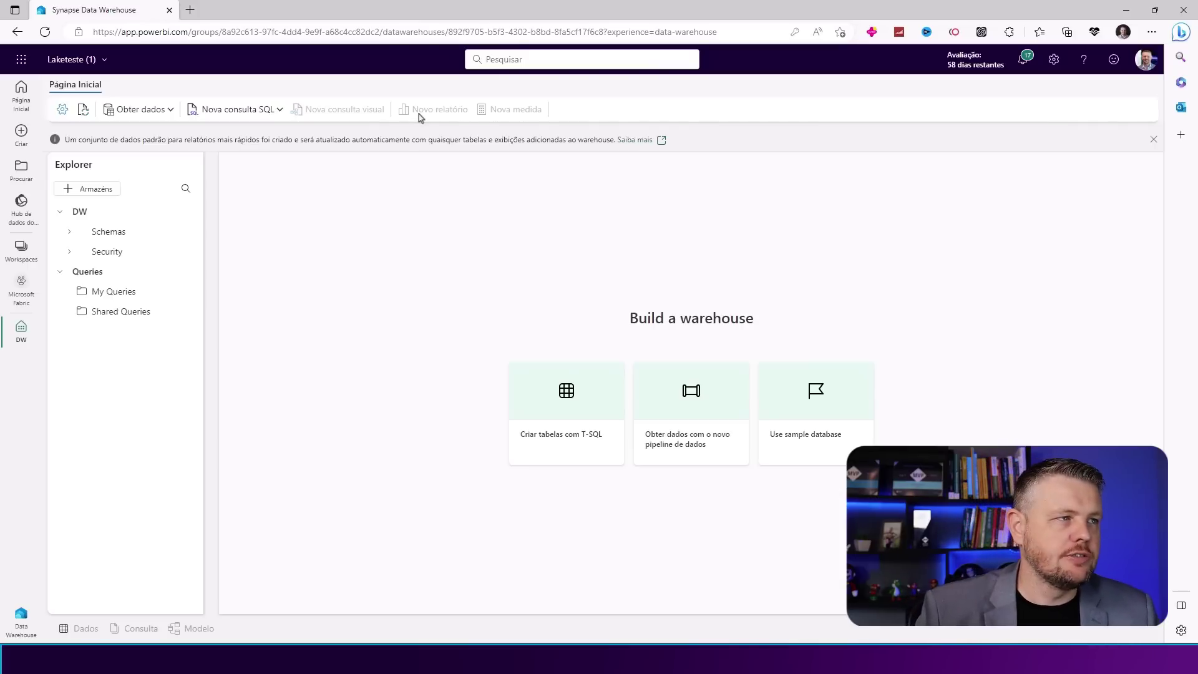
Create a data pipeline named "pipelineAzure" from the DW warehouse and choose Banco de Dados SQL do Azure as its data source
{"action": "left_click", "coordinate": [693, 407]}
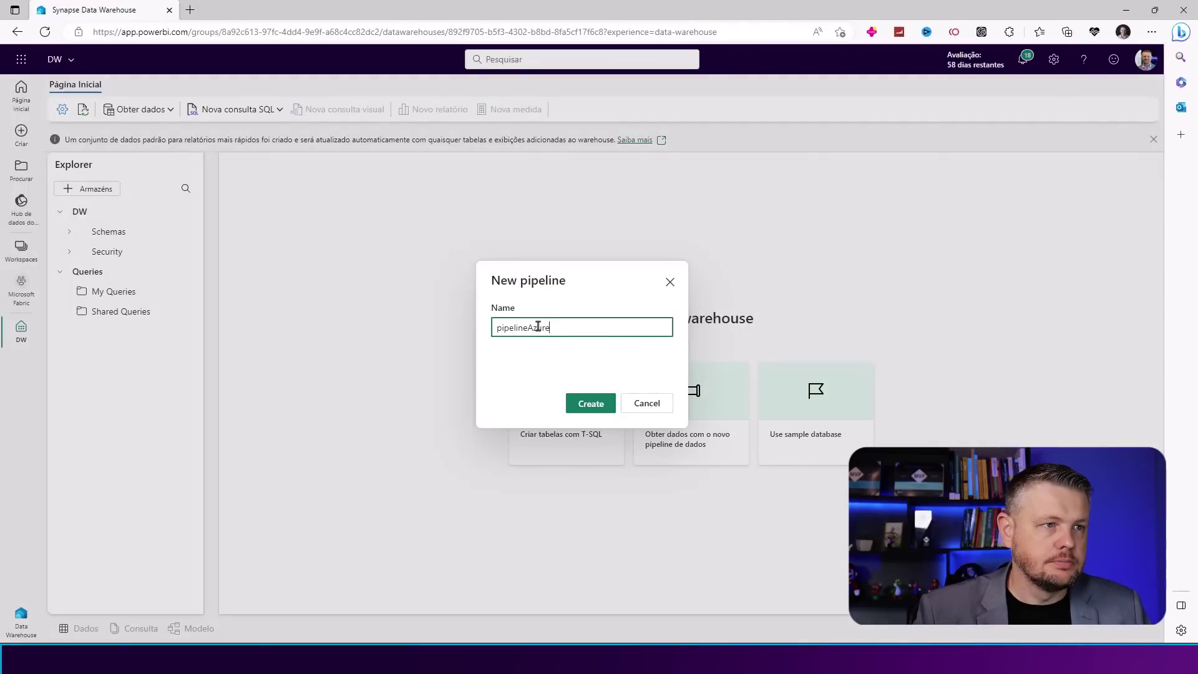
{"action": "left_click", "coordinate": [593, 405]}
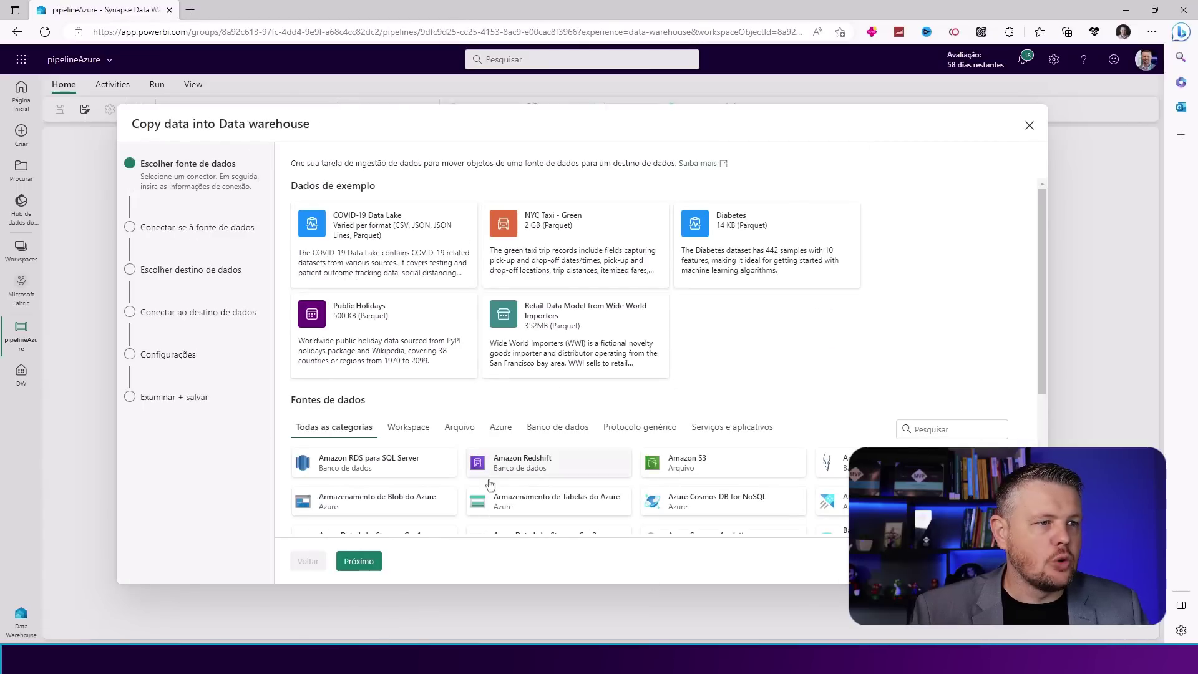
{"action": "left_click", "coordinate": [498, 428]}
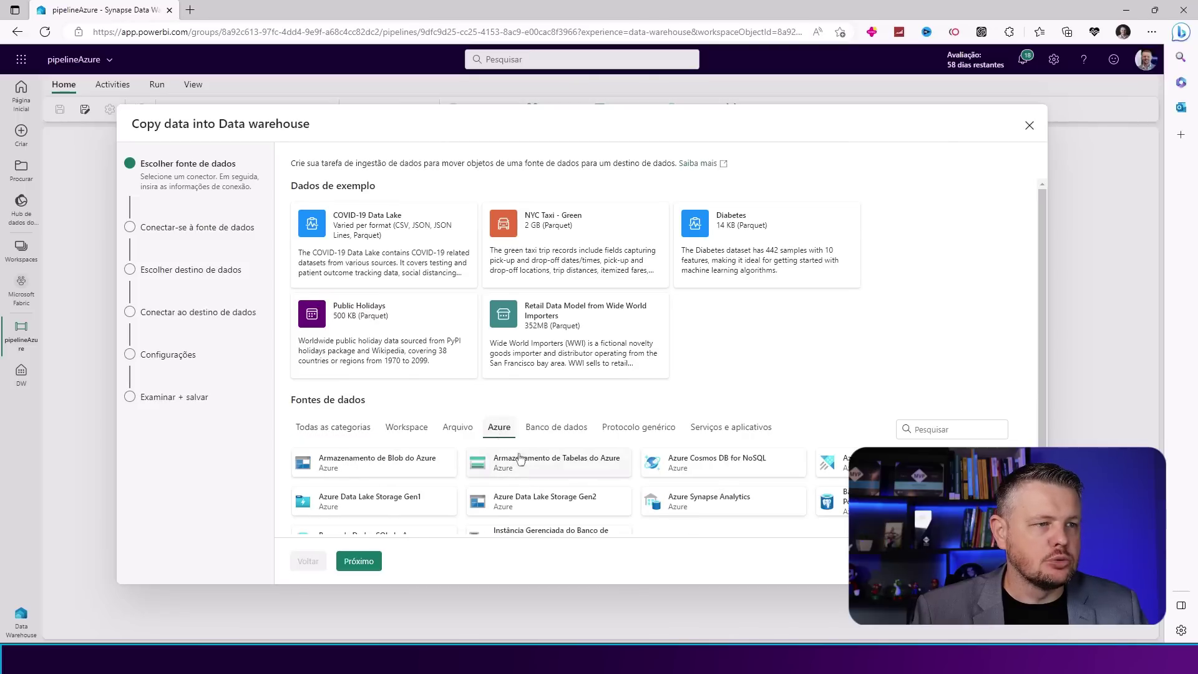
{"action": "scroll", "coordinate": [379, 494], "scroll_direction": "down", "scroll_amount": 1}
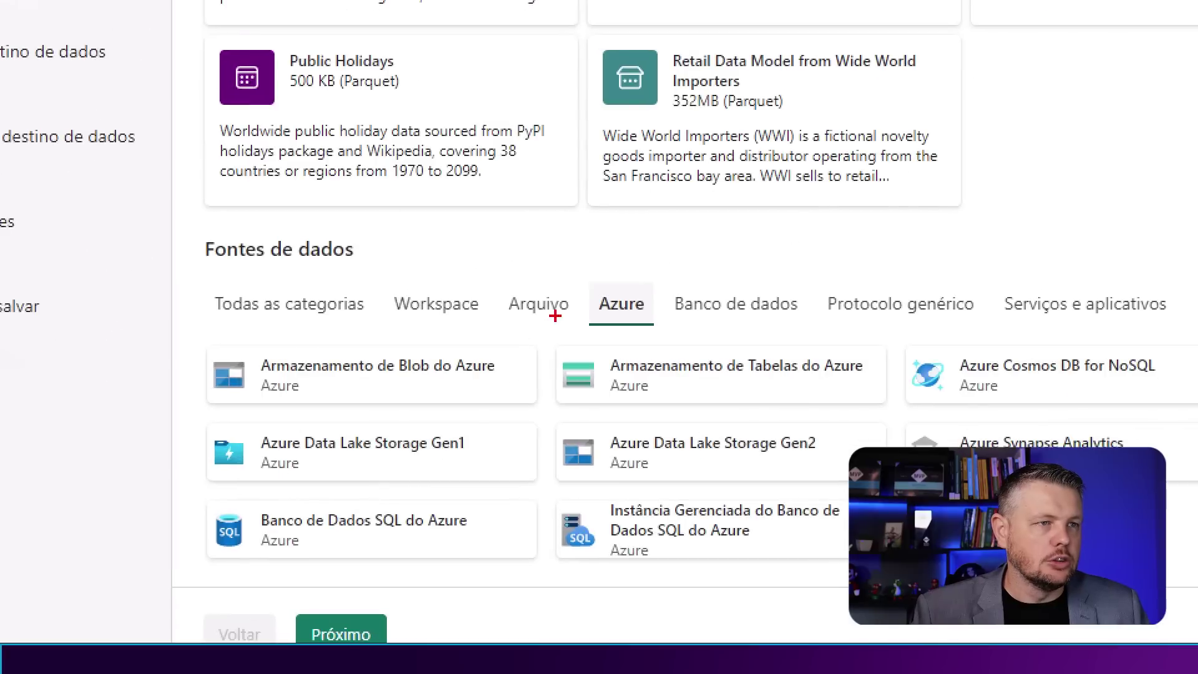
{"action": "left_click_drag", "start_coordinate": [480, 378], "coordinate": [523, 406]}
{"action": "left_click_drag", "start_coordinate": [188, 496], "coordinate": [486, 580]}
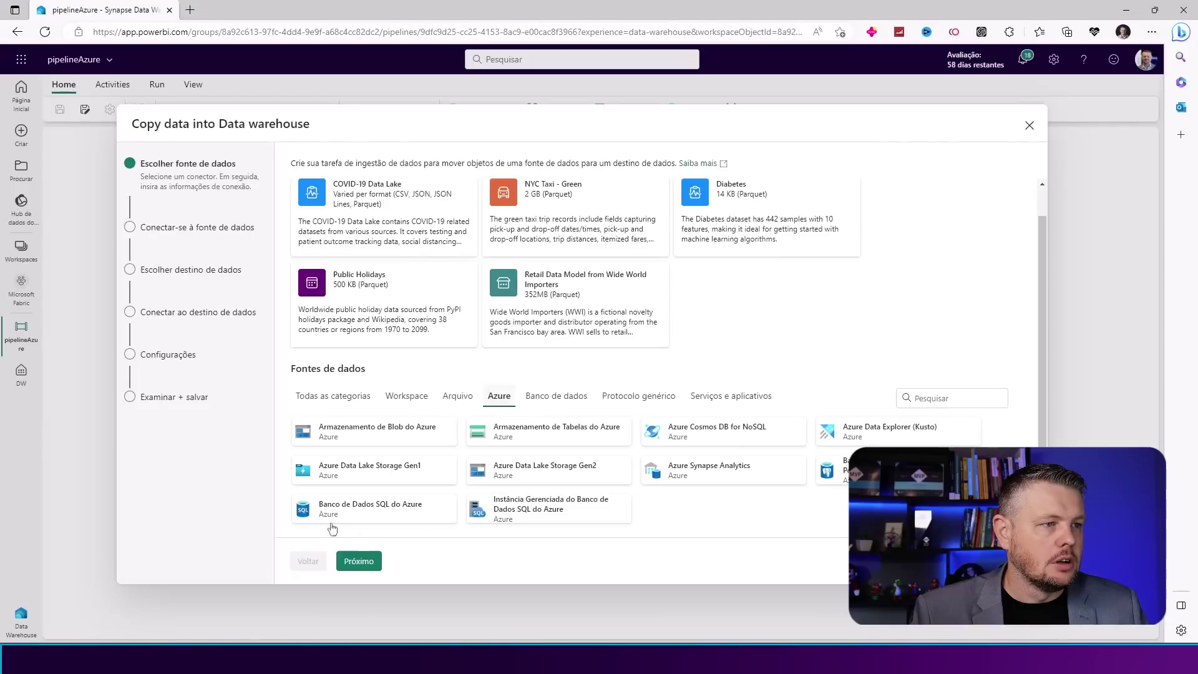
{"action": "left_click", "coordinate": [293, 534]}
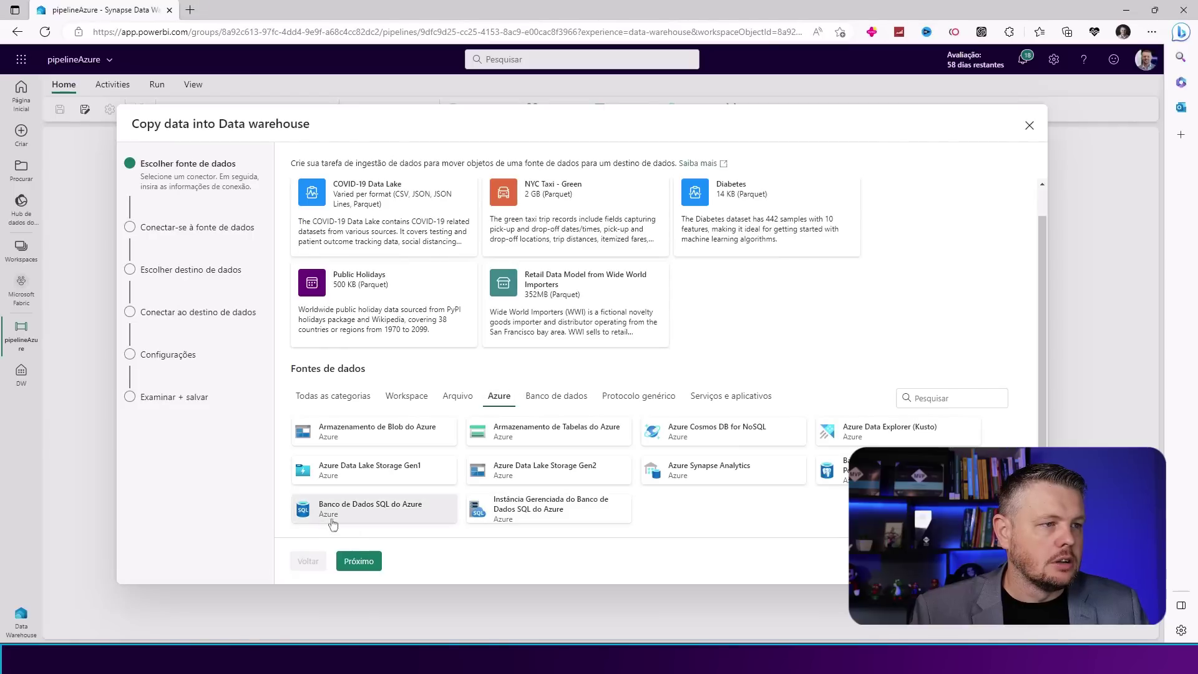
{"action": "left_click", "coordinate": [359, 561]}
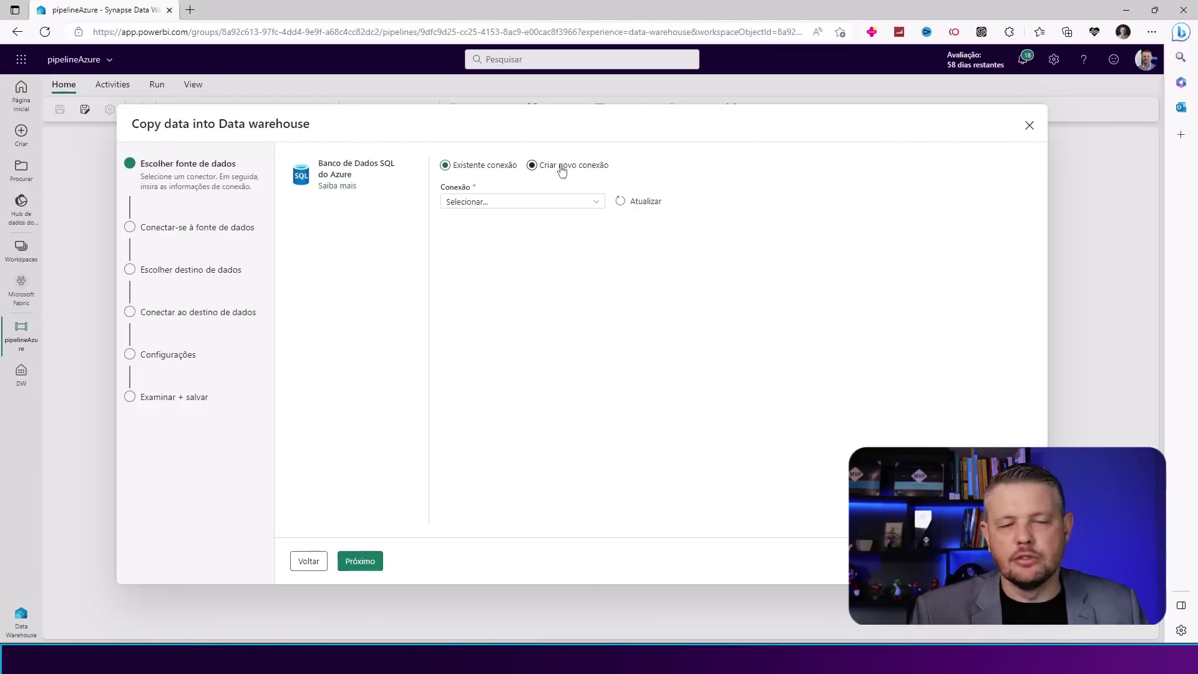
Connect to the source using the existing minhasplanilhas.database.windows.net;VendaVeiculos connection
{"action": "left_click", "coordinate": [533, 201]}
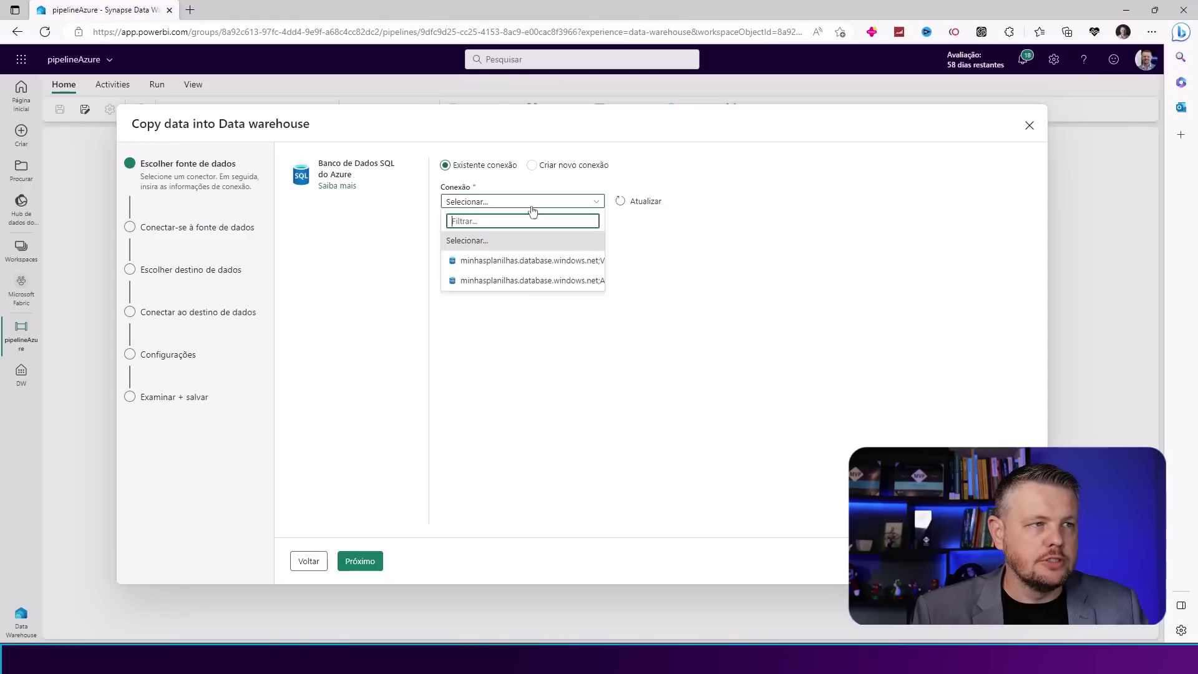
{"action": "left_click", "coordinate": [538, 260]}
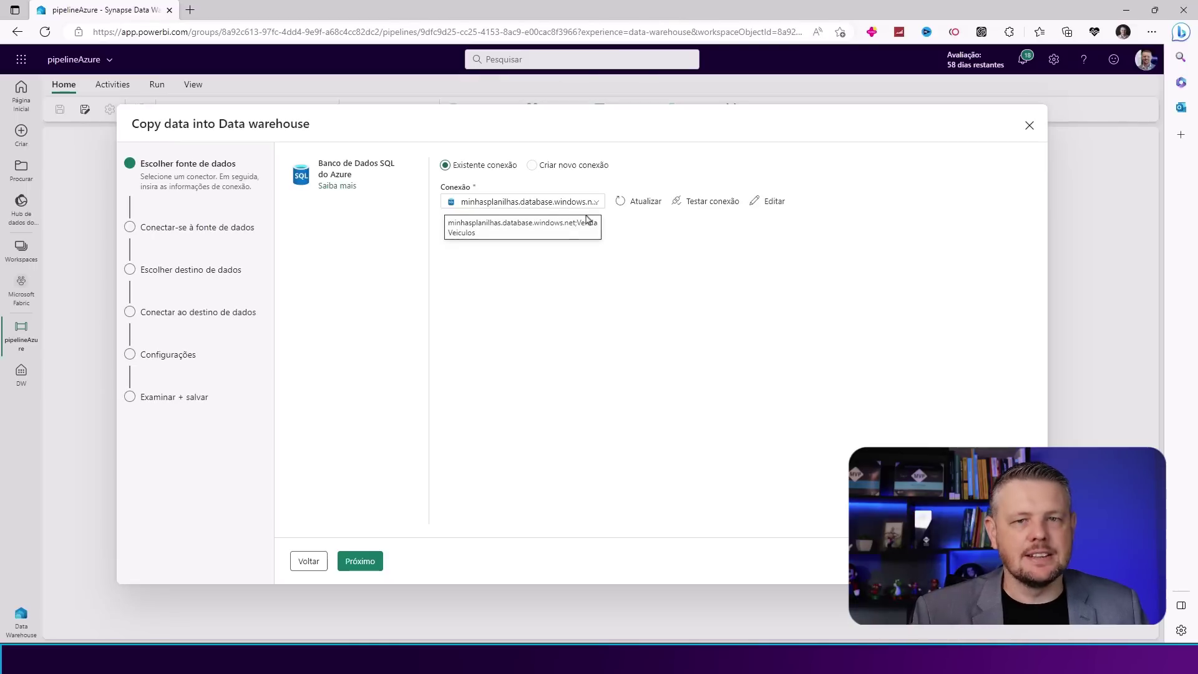
{"action": "left_click", "coordinate": [365, 563]}
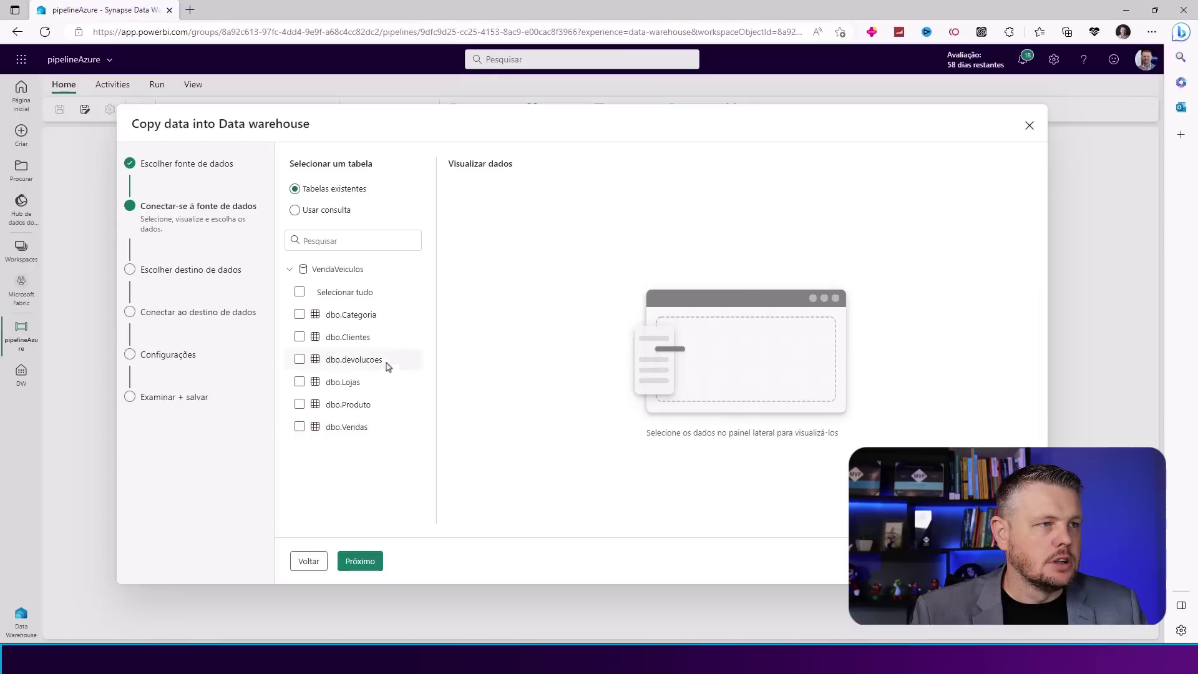
Select the dbo.Produto and dbo.Categoria tables for copying and accept the DW warehouse as the destination
{"action": "left_click", "coordinate": [300, 404]}
{"action": "left_click", "coordinate": [300, 315]}
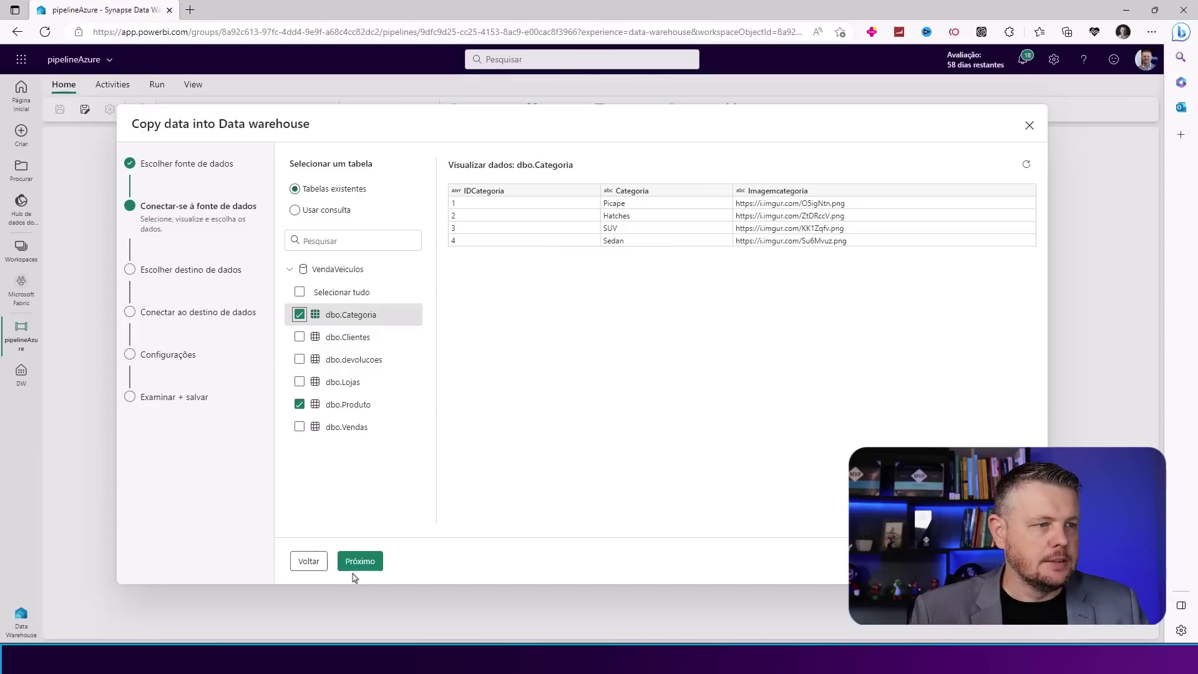
{"action": "left_click", "coordinate": [380, 561]}
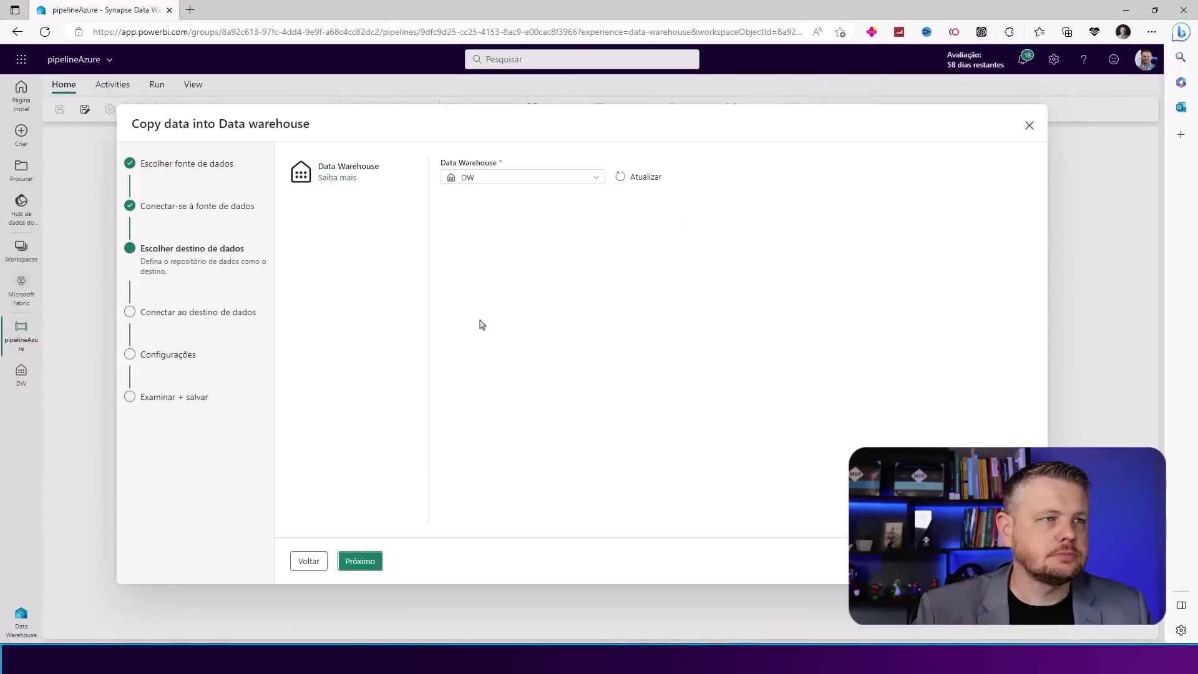
{"action": "left_click", "coordinate": [361, 561]}
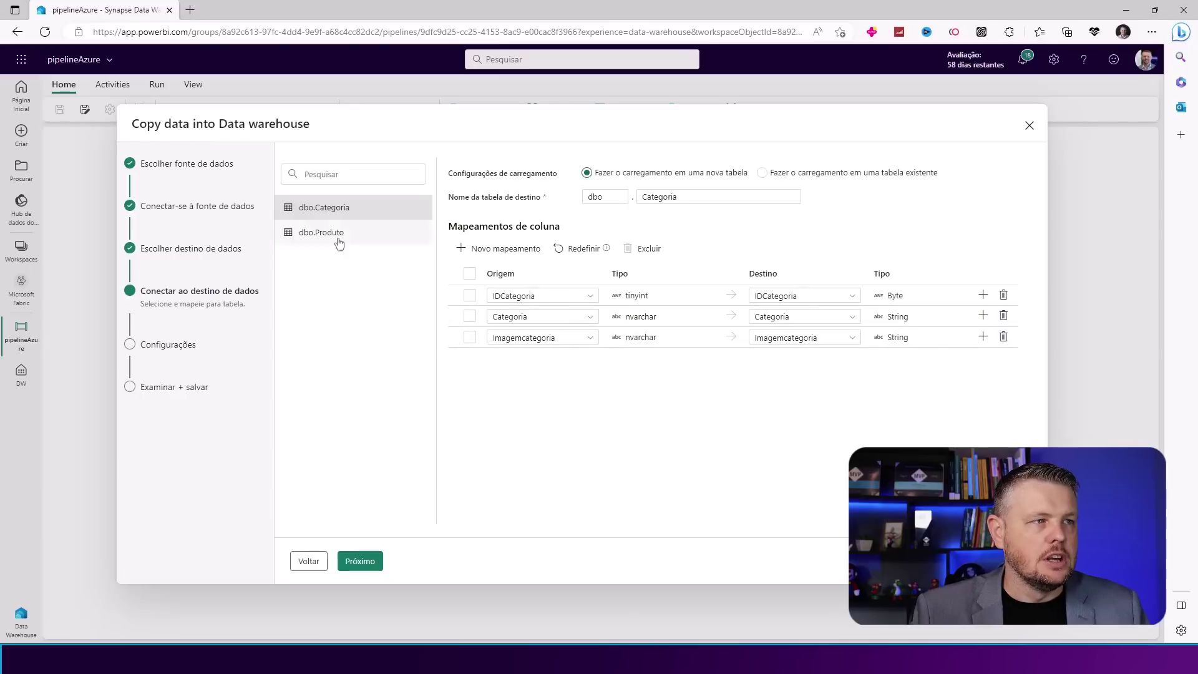
Remove the Preco column mapping from dbo.Produto, check the dbo.Categoria mapping, and accept the mappings into new tables
{"action": "left_click", "coordinate": [337, 237]}
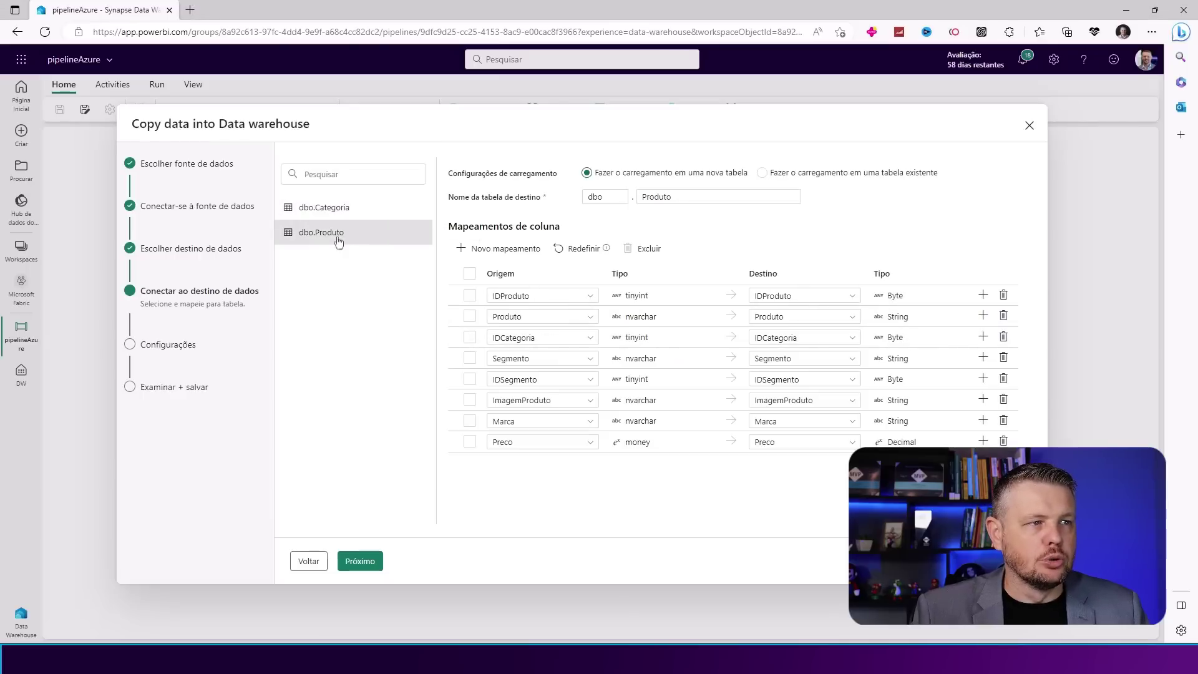
{"action": "left_click", "coordinate": [1003, 442]}
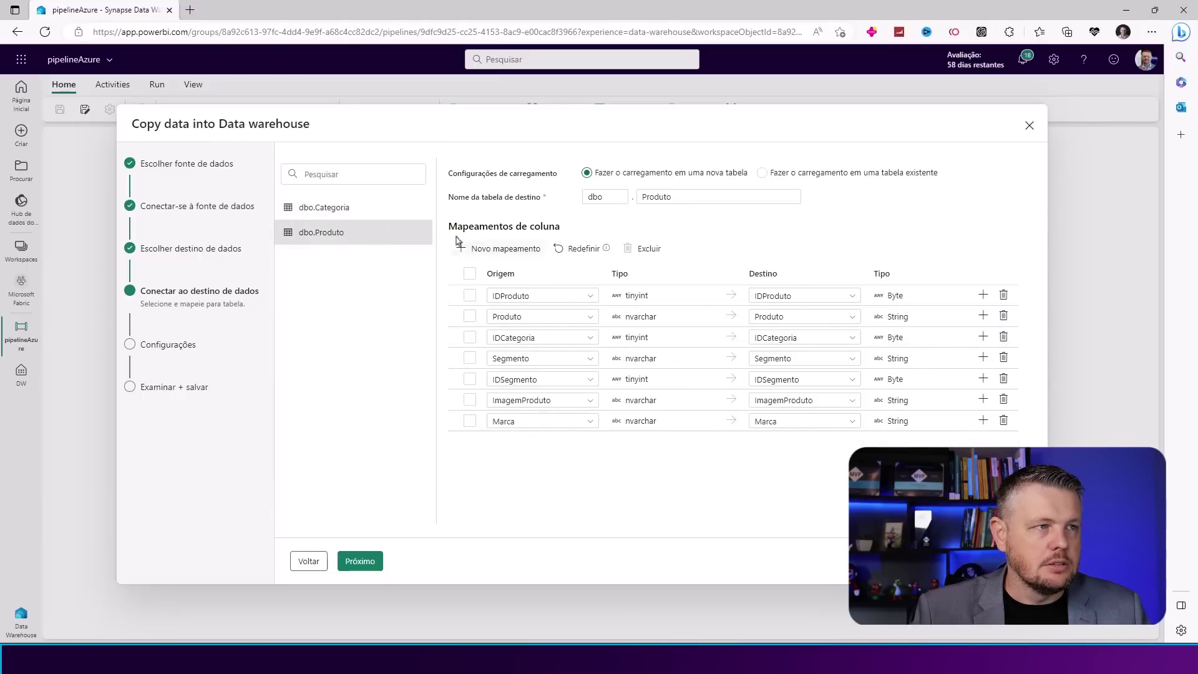
{"action": "left_click", "coordinate": [349, 209]}
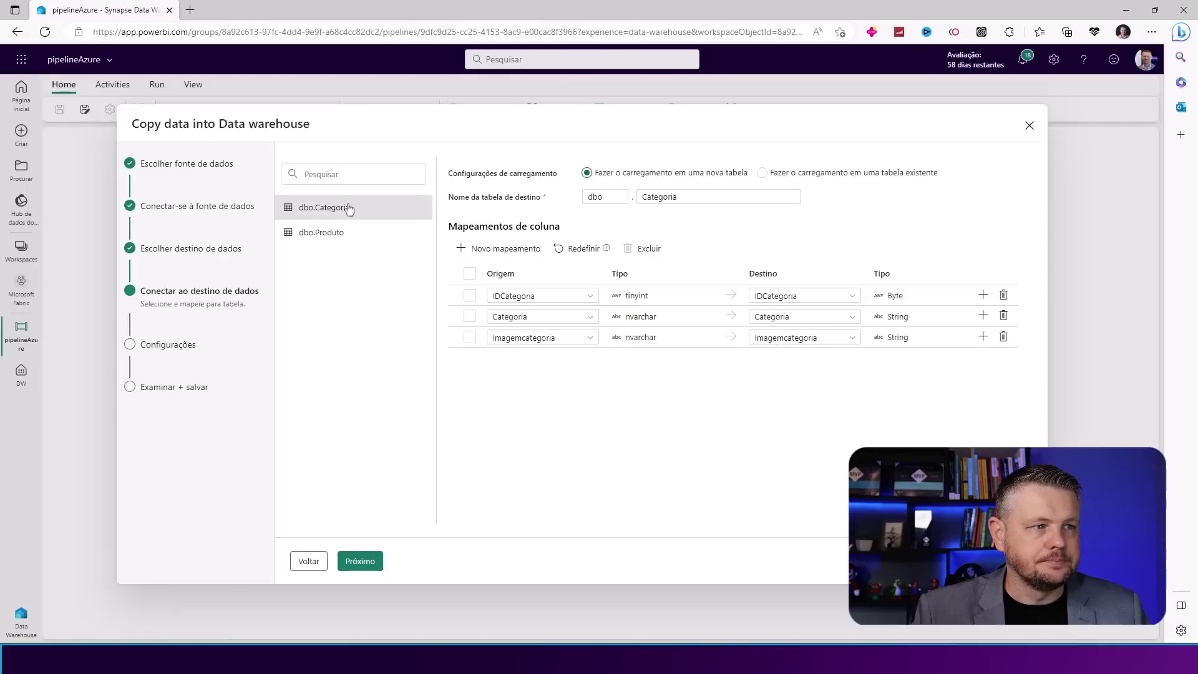
{"action": "left_click", "coordinate": [359, 561]}
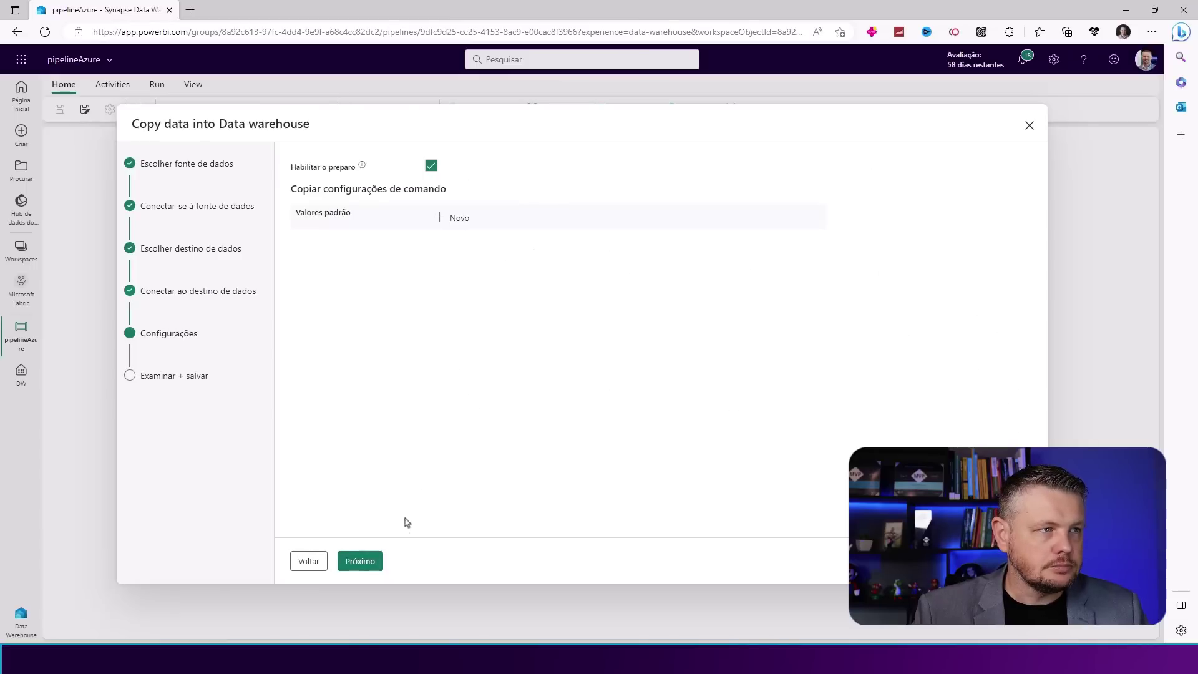
Keep staging enabled, set the data transfer to start immediately, and save and run the pipeline with its default parameter
{"action": "left_click", "coordinate": [360, 561]}
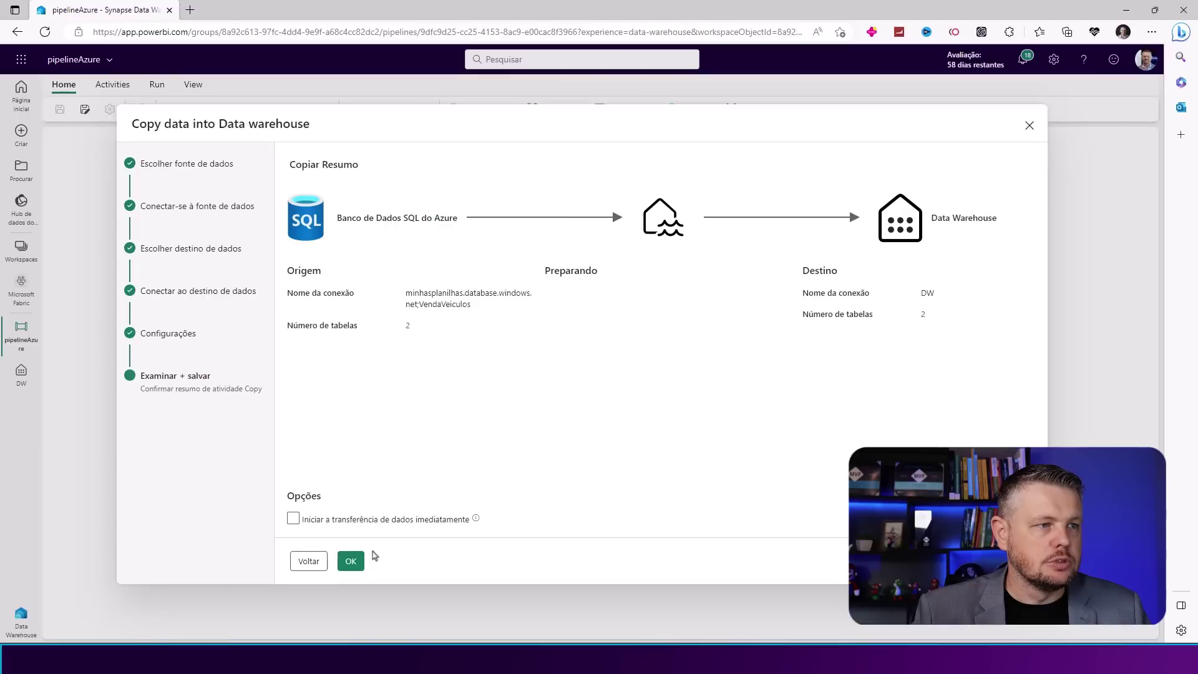
{"action": "left_click", "coordinate": [293, 520]}
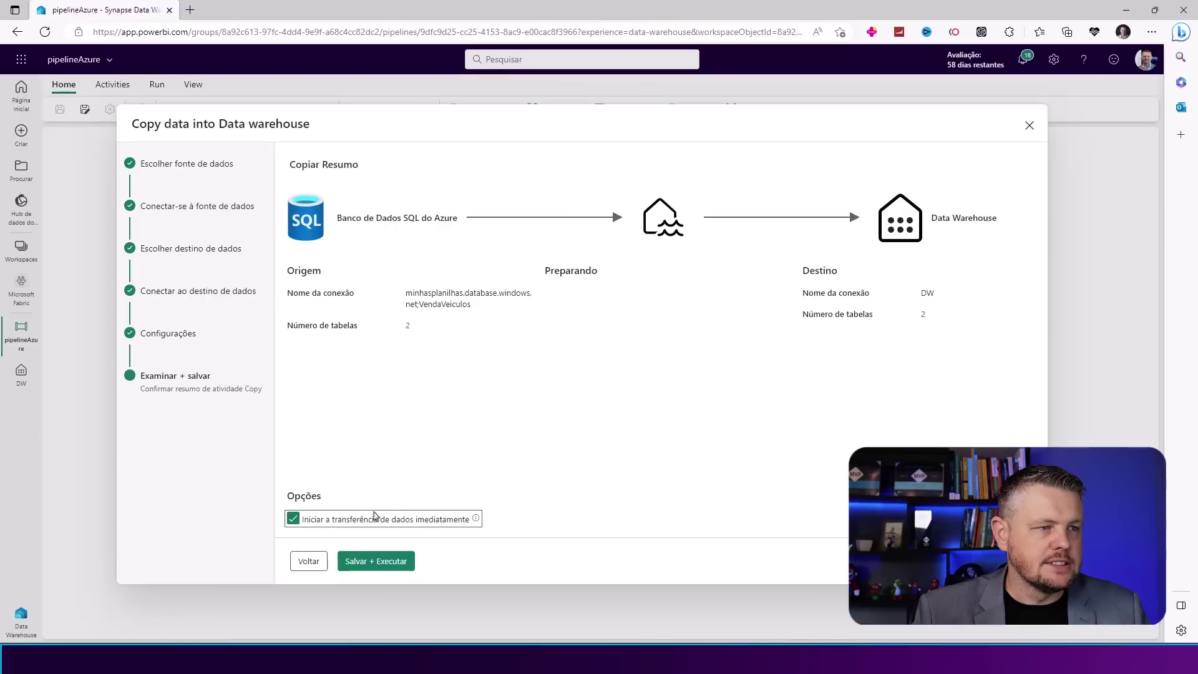
{"action": "left_click", "coordinate": [385, 562]}
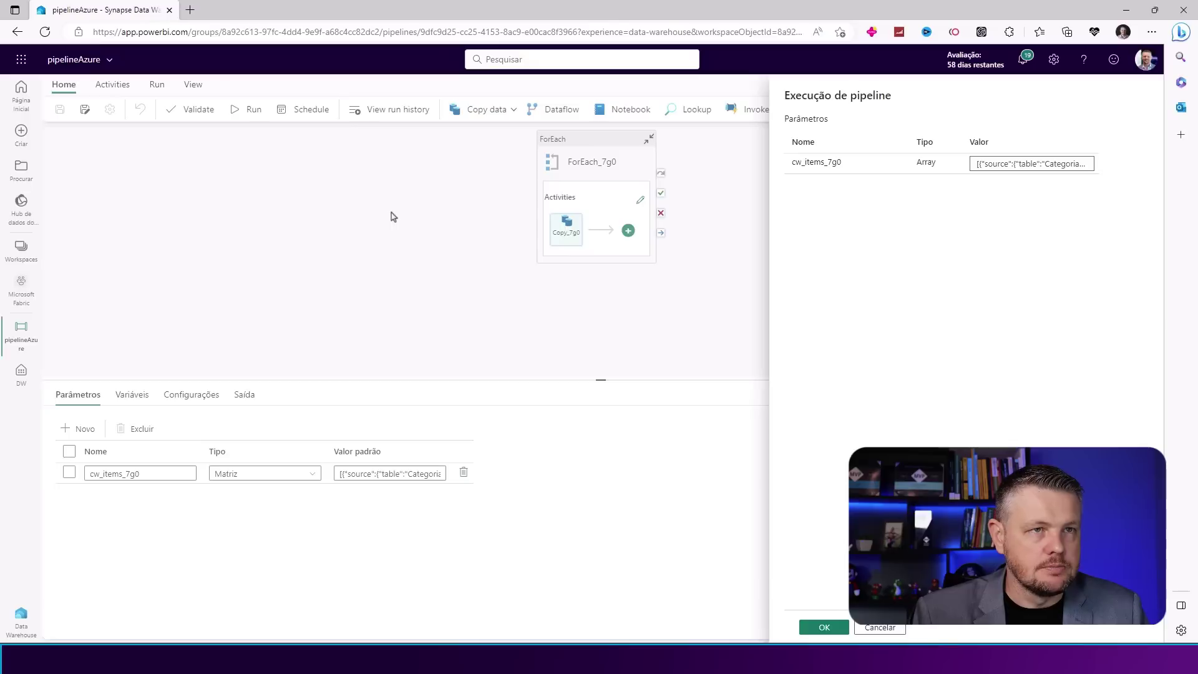
{"action": "left_click", "coordinate": [823, 627]}
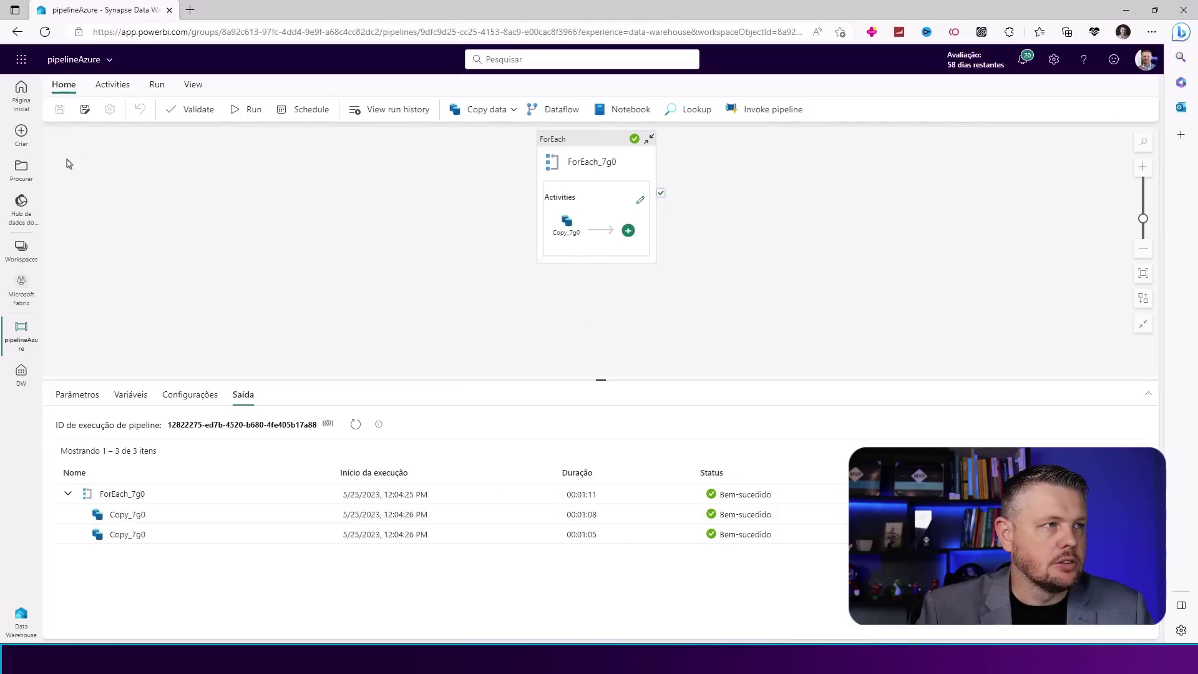
Return to the DW warehouse and preview the data in the dbo tables Categoria and Produto
{"action": "left_click", "coordinate": [21, 373]}
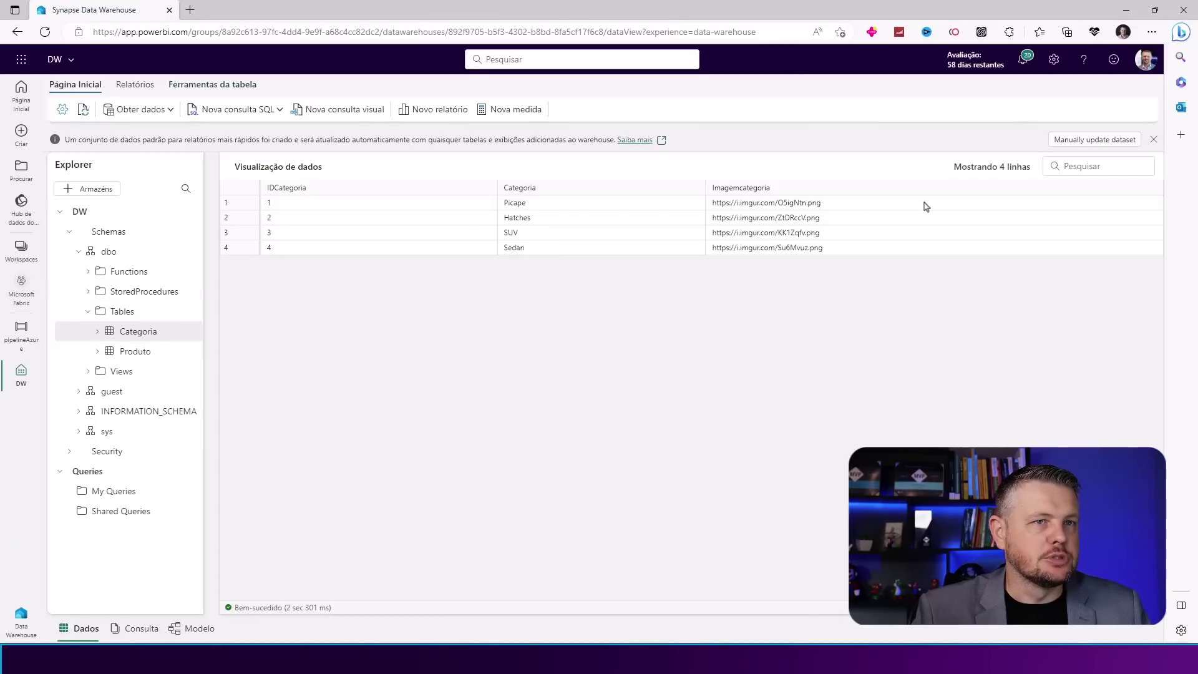
{"action": "left_click", "coordinate": [150, 352]}
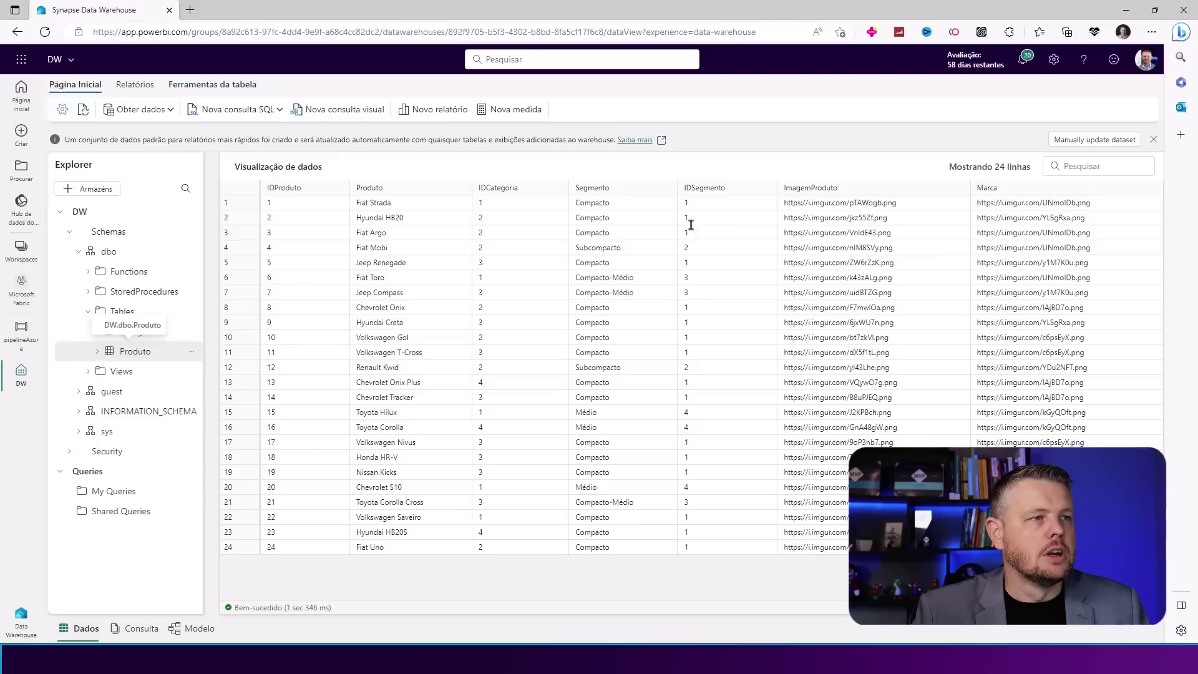
Search the Produto data preview for "Compacto" and clear the search
{"action": "left_click", "coordinate": [1085, 171]}
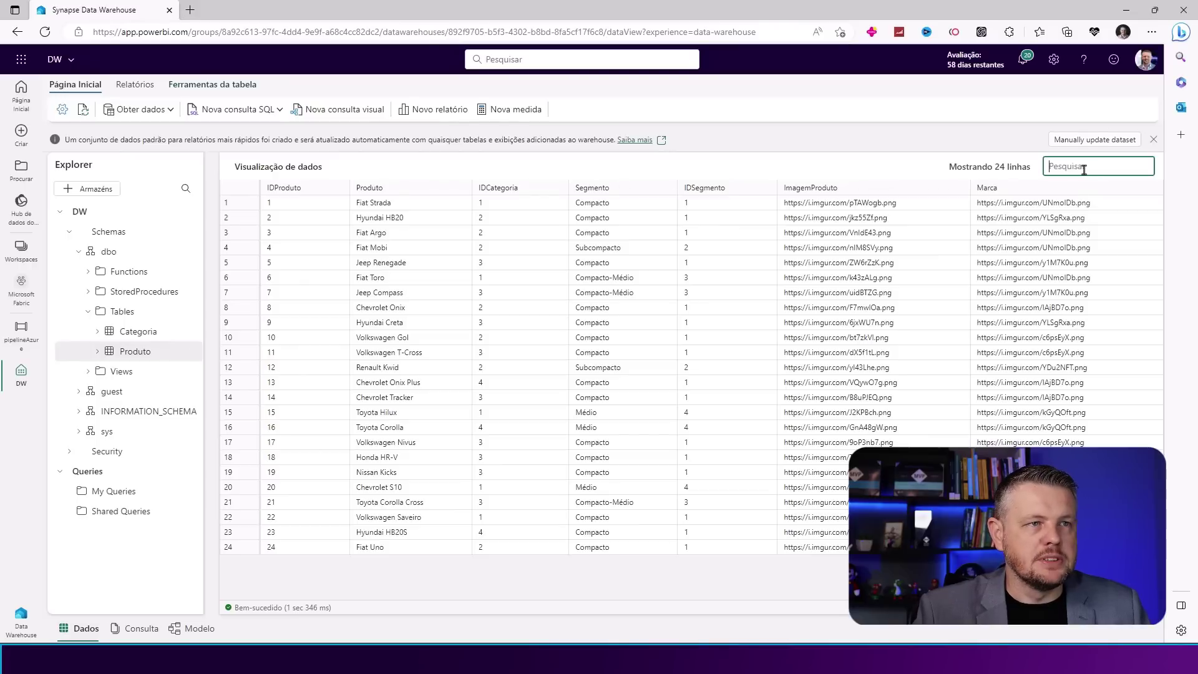
{"action": "type", "text": "Com"}
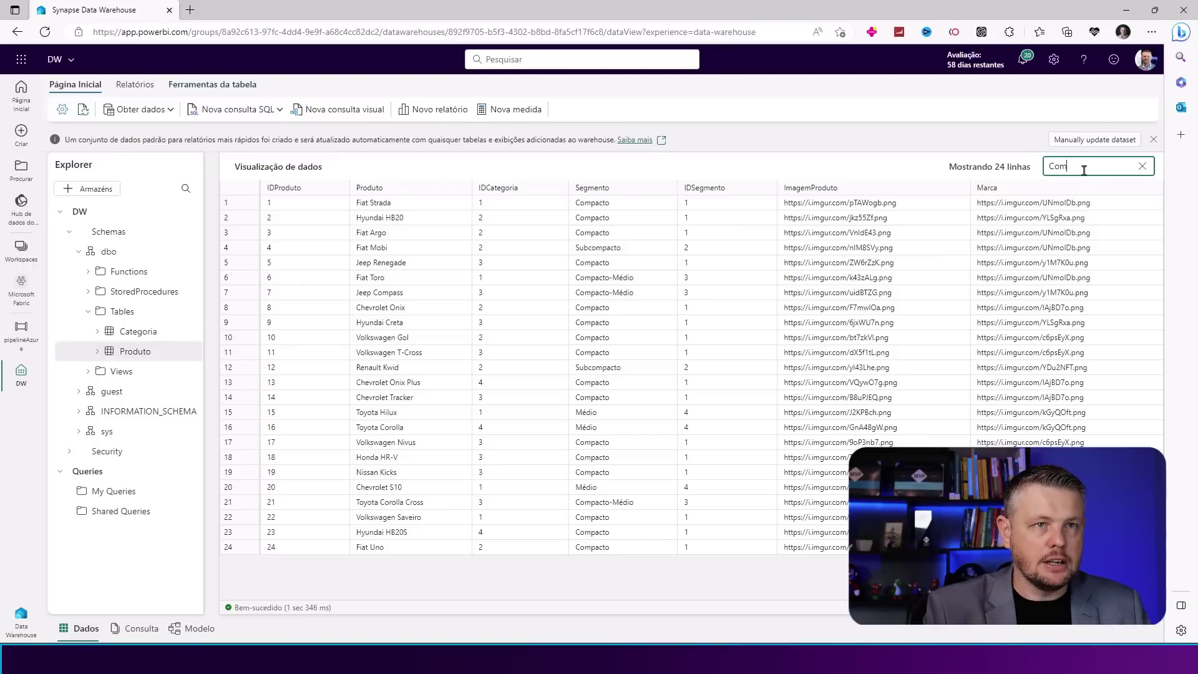
{"action": "type", "text": "pa"}
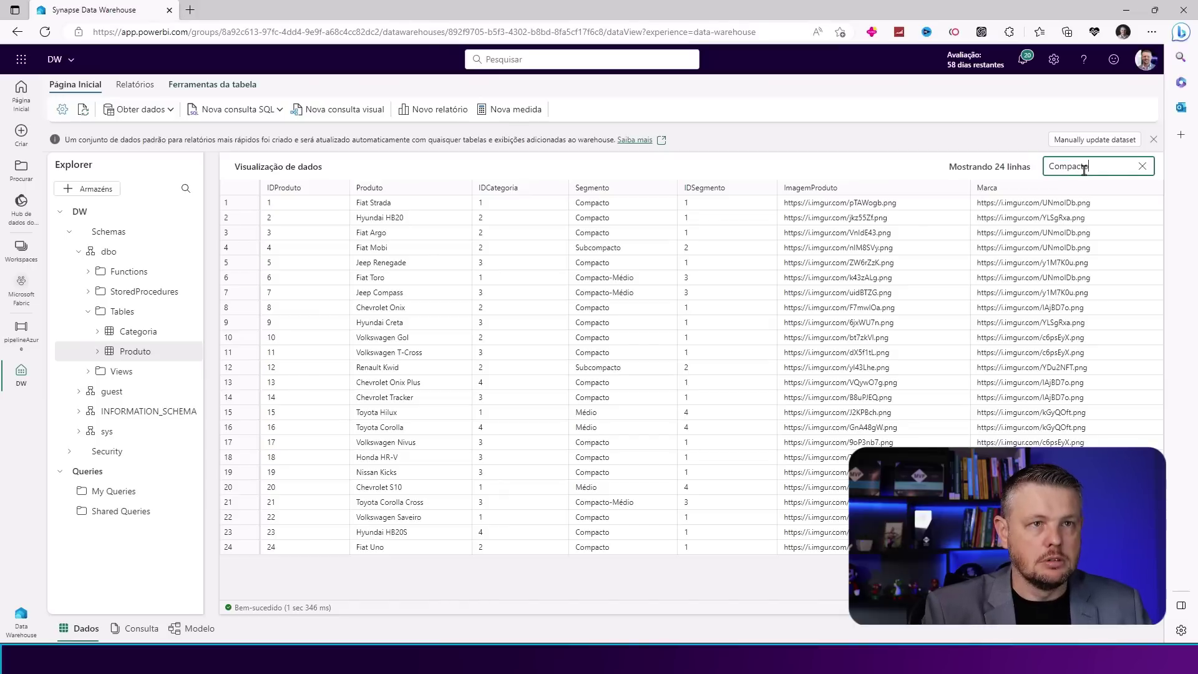
{"action": "type", "text": "cto"}
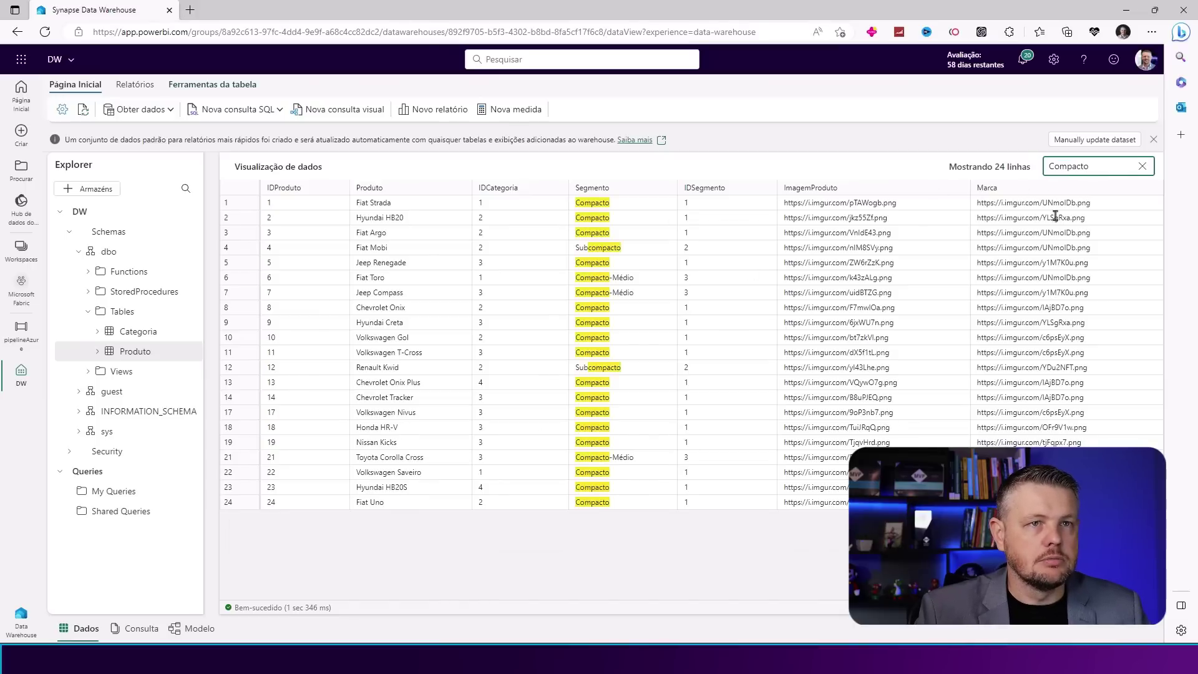
{"action": "left_click", "coordinate": [1142, 166]}
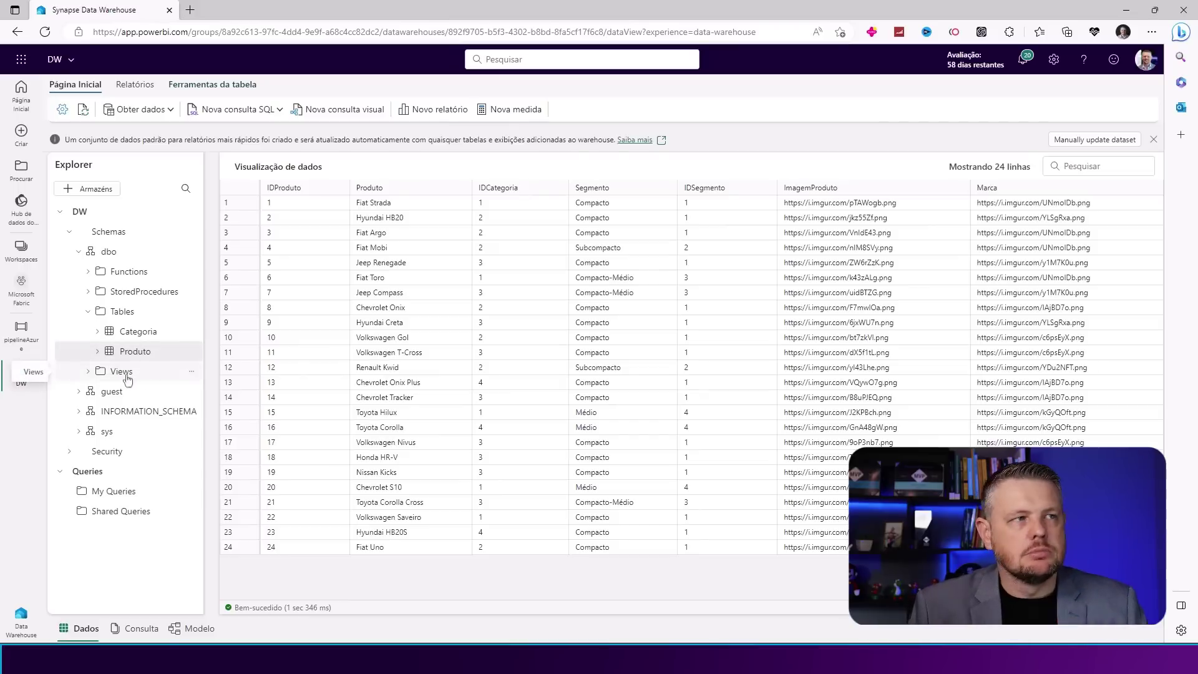
Create a new visual query and add the Categoria and Produto tables to its canvas
{"action": "left_click", "coordinate": [353, 117]}
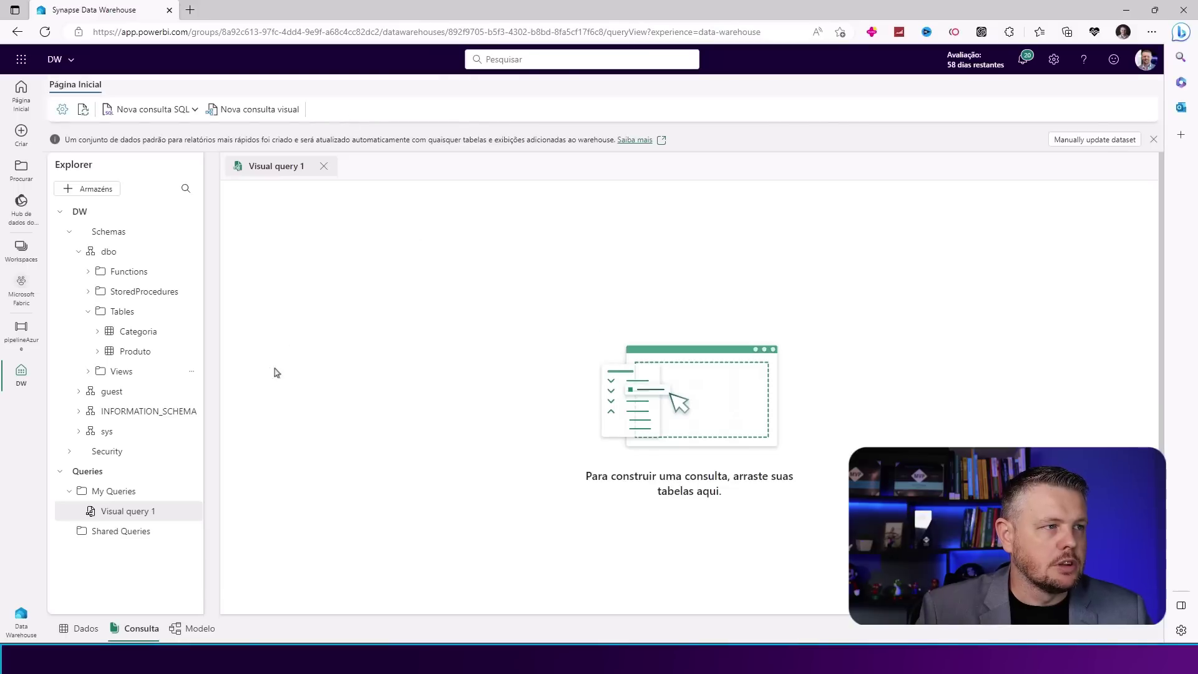
{"action": "left_click_drag", "start_coordinate": [136, 331], "coordinate": [368, 290]}
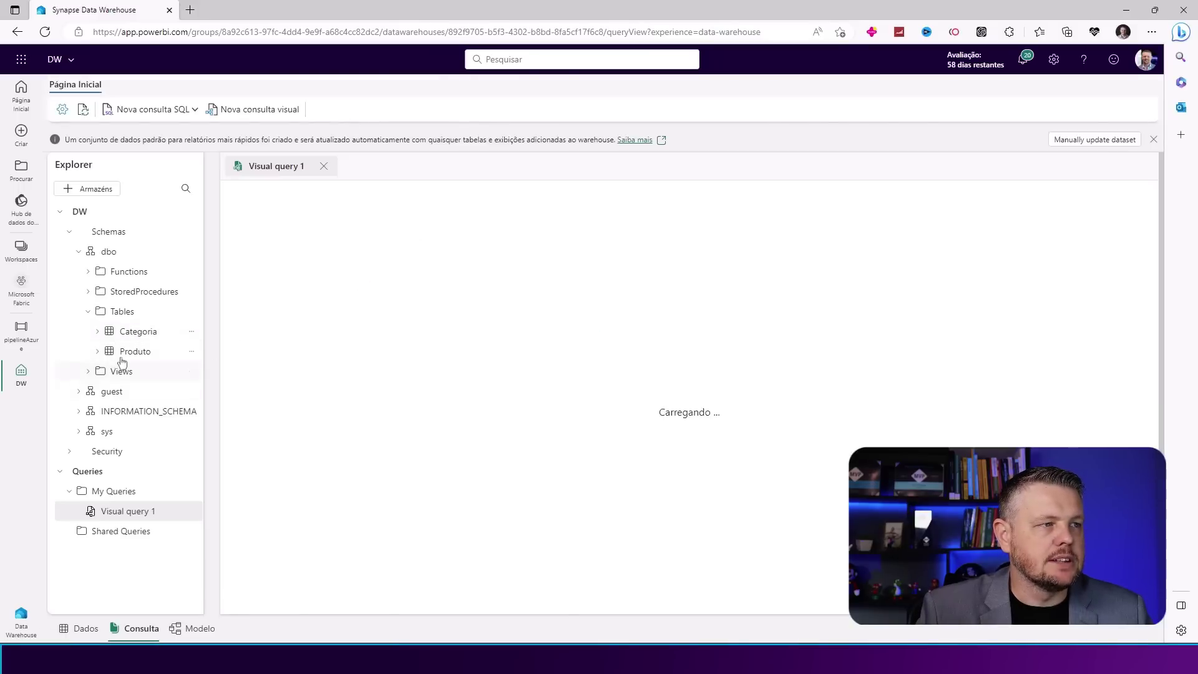
{"action": "left_click_drag", "start_coordinate": [121, 360], "coordinate": [386, 176]}
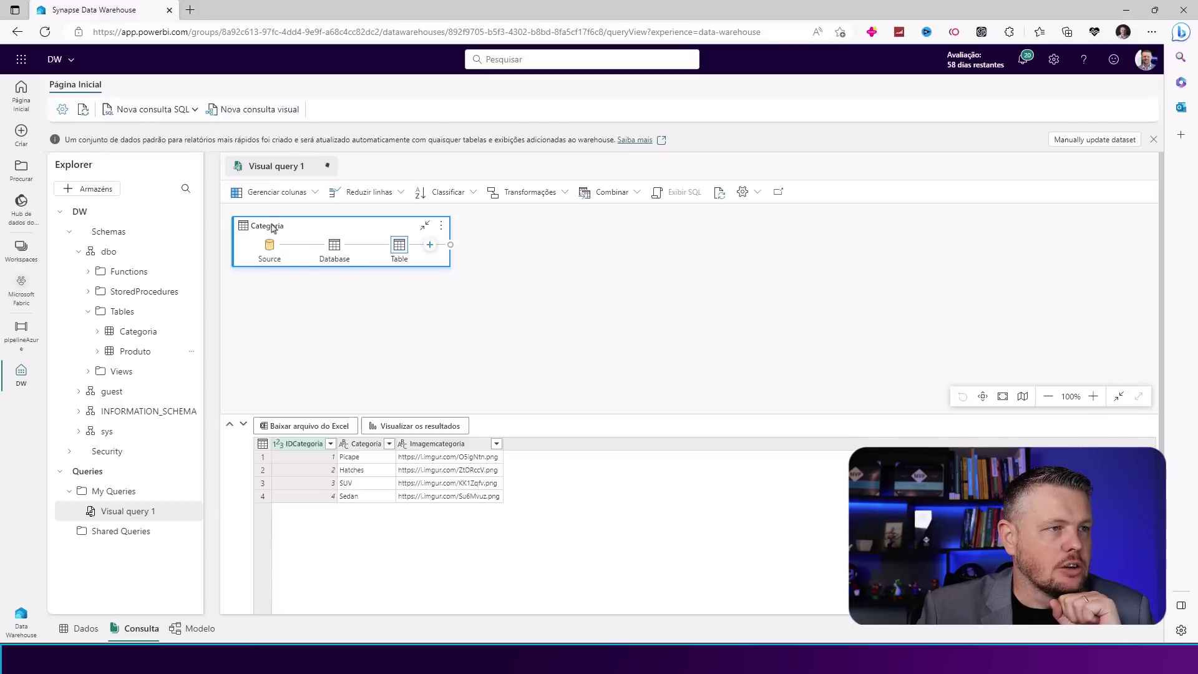
{"action": "left_click_drag", "start_coordinate": [134, 358], "coordinate": [459, 346]}
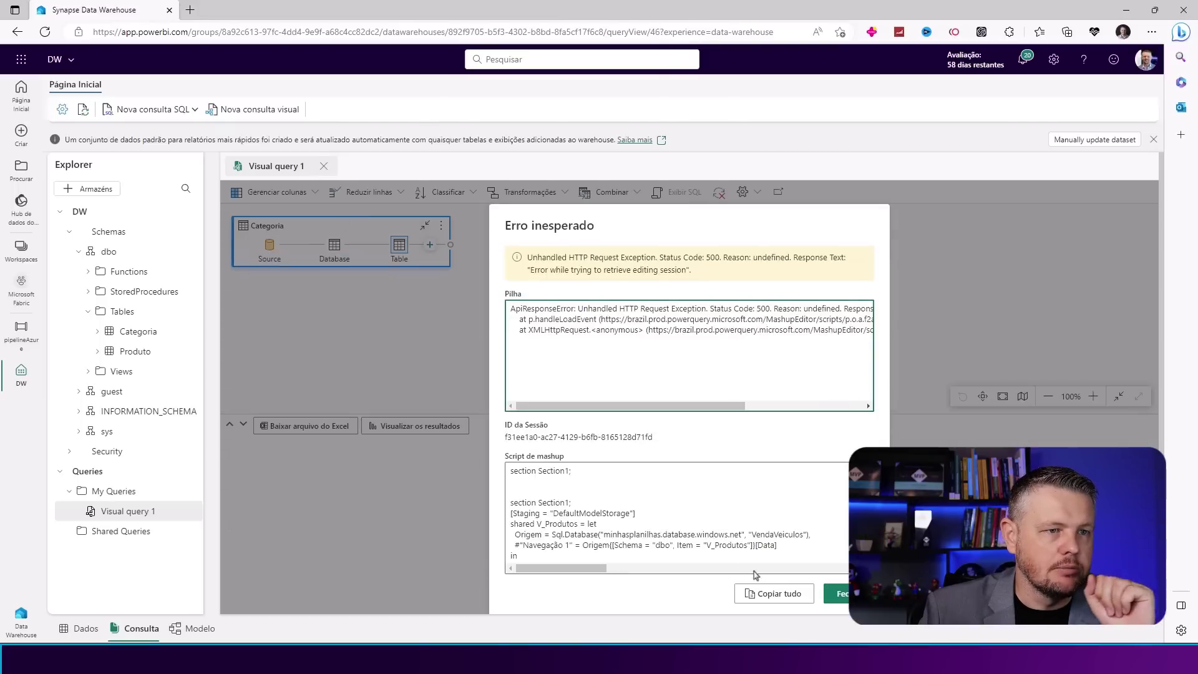
{"action": "left_click", "coordinate": [840, 593]}
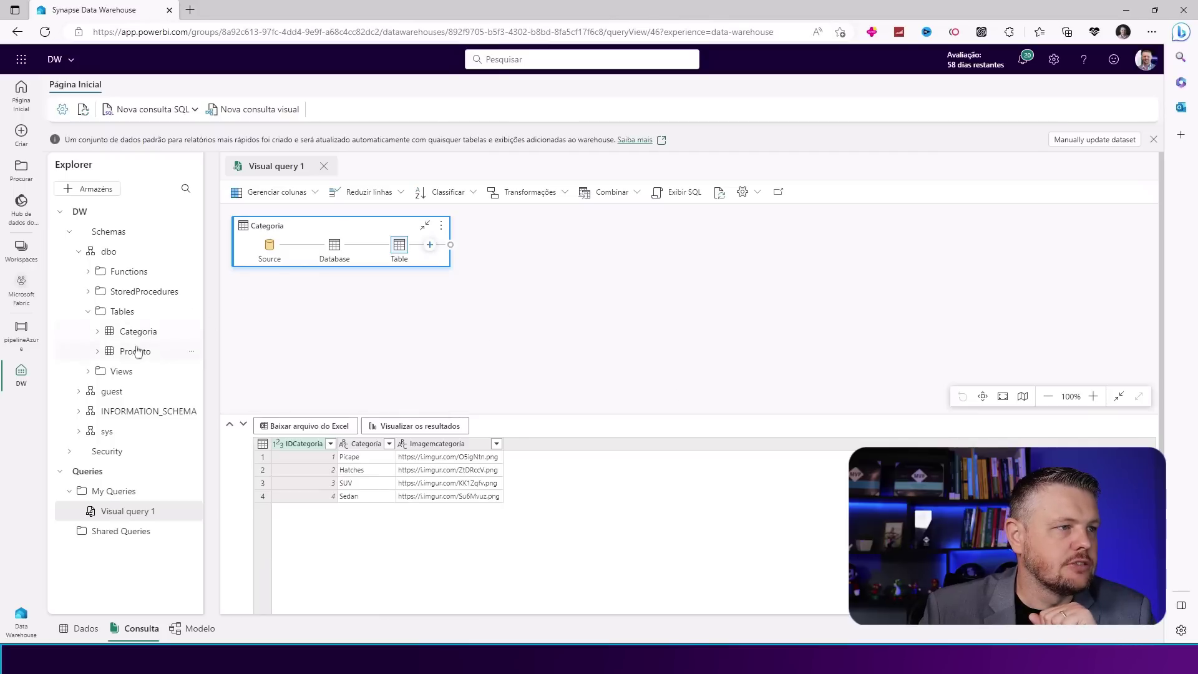
{"action": "left_click_drag", "start_coordinate": [139, 351], "coordinate": [363, 323]}
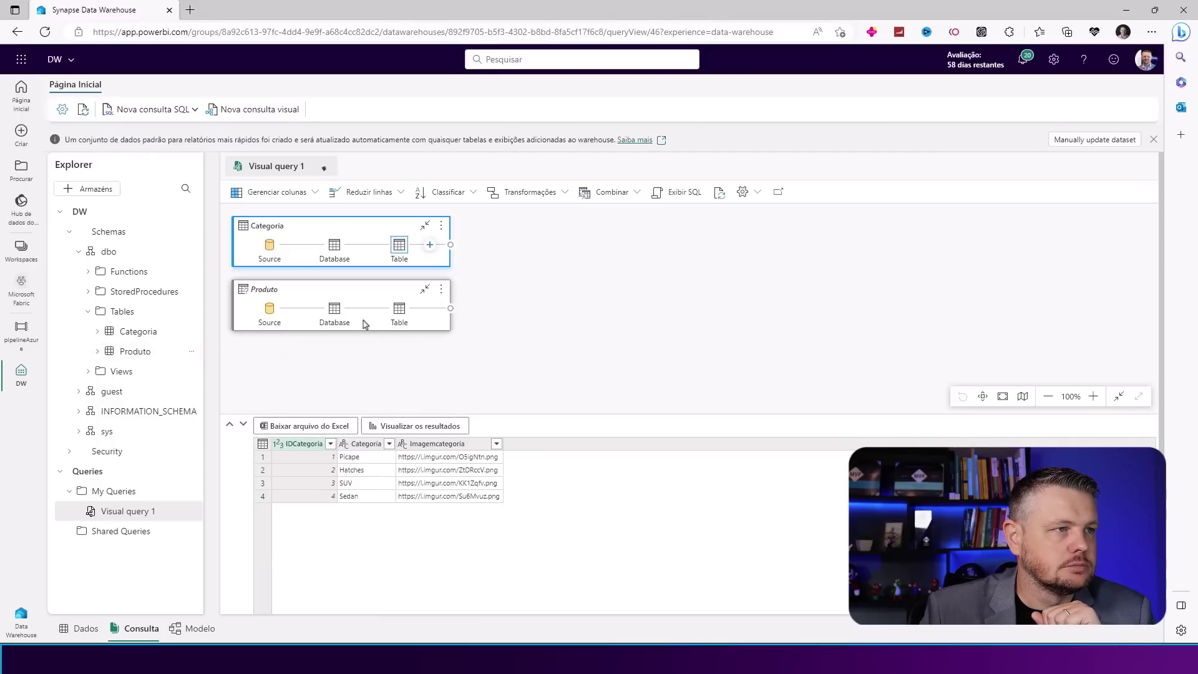
Merge Produto with Categoria as a new query, matching on IDCategoria in both tables with a left outer join
{"action": "left_click", "coordinate": [635, 194]}
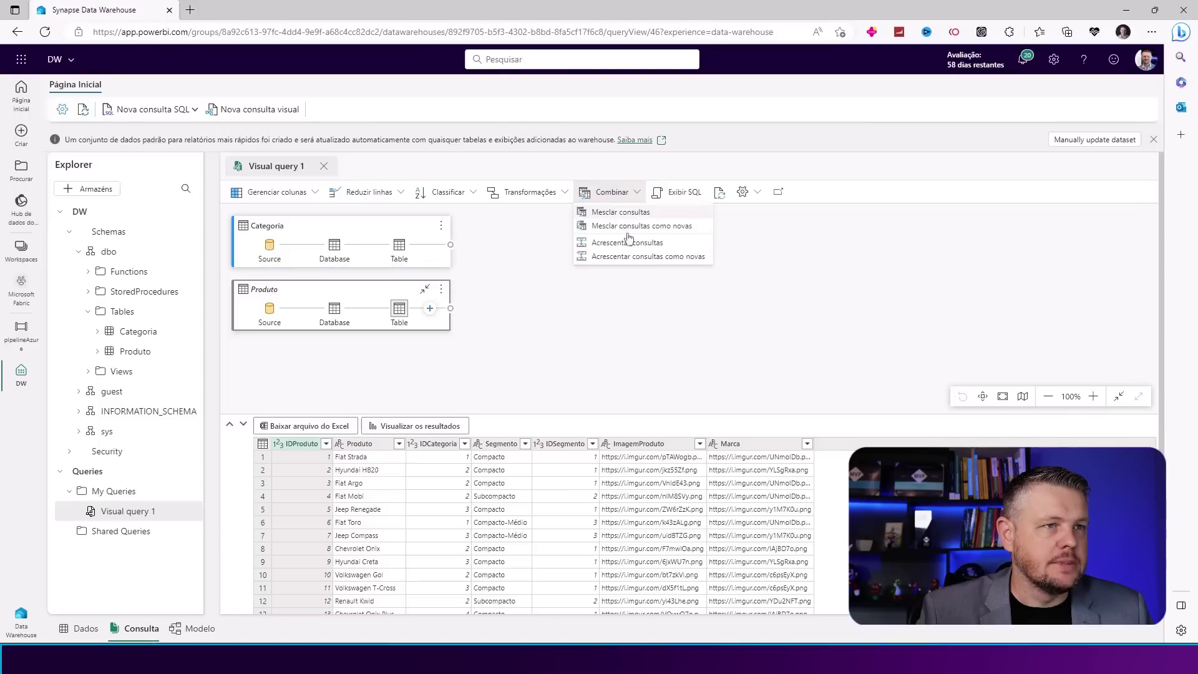
{"action": "left_click", "coordinate": [624, 228]}
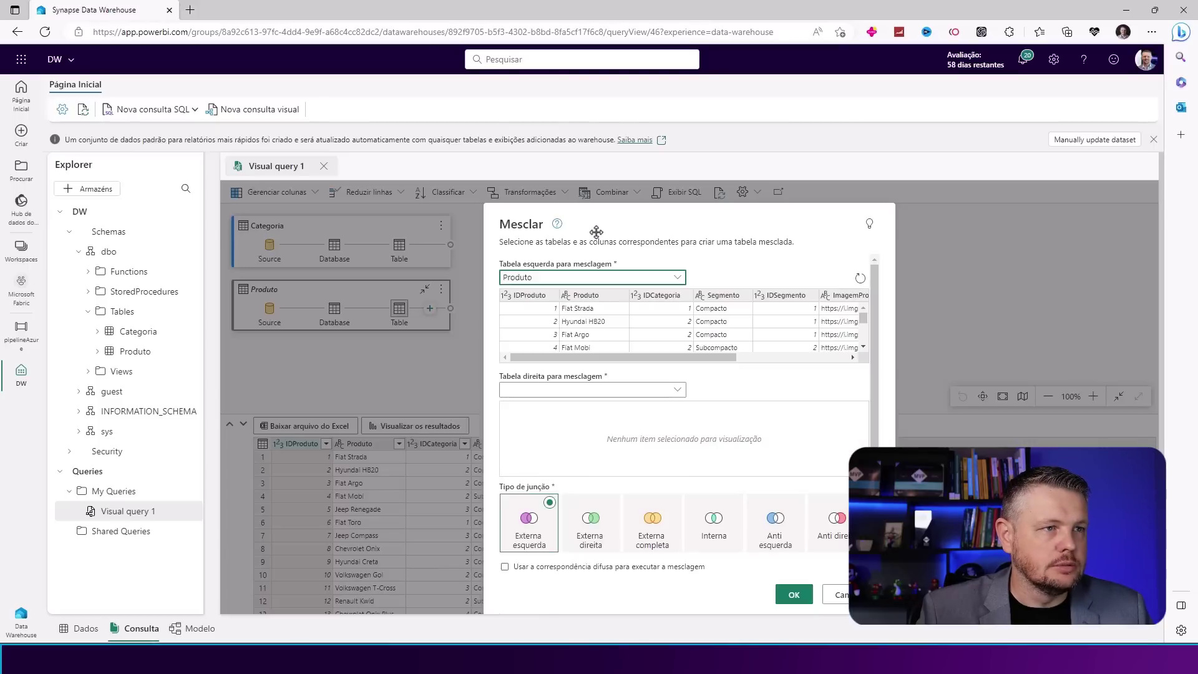
{"action": "left_click", "coordinate": [541, 390]}
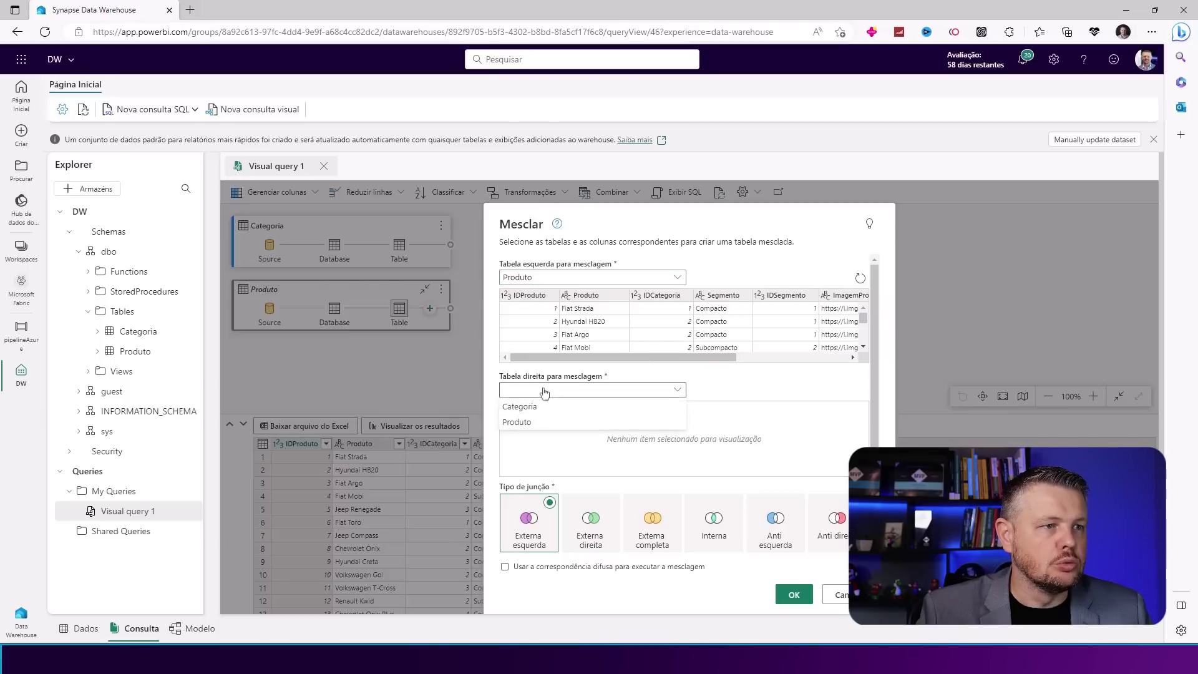
{"action": "left_click", "coordinate": [537, 409]}
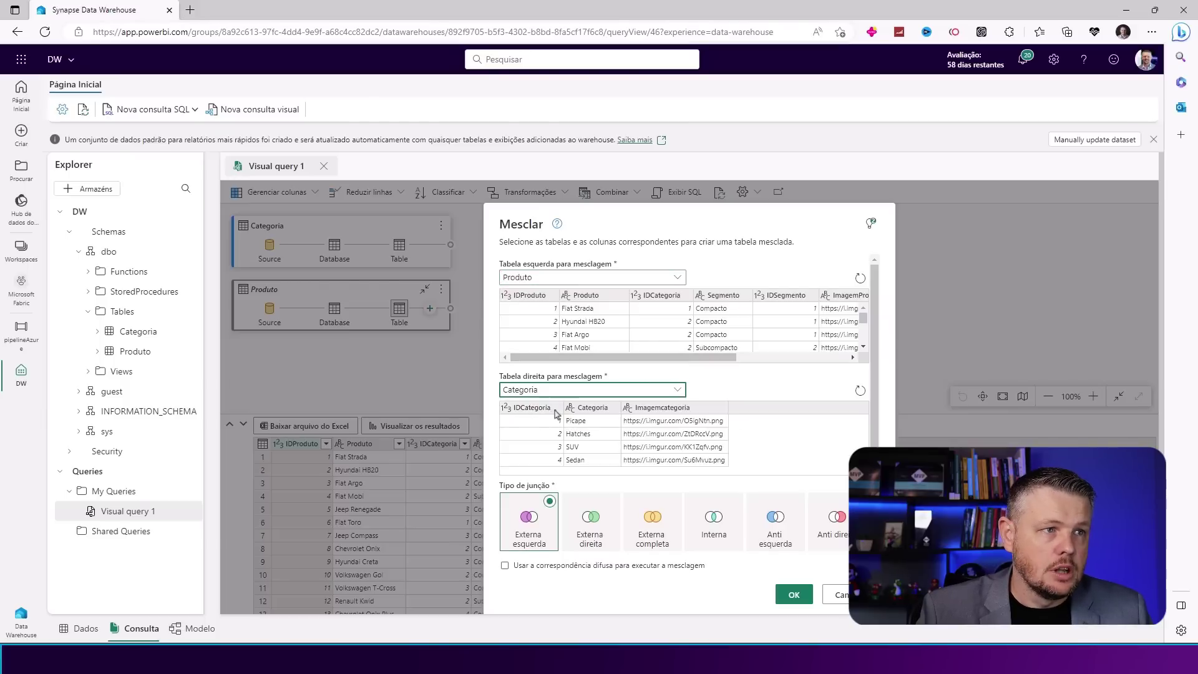
{"action": "left_click", "coordinate": [540, 409]}
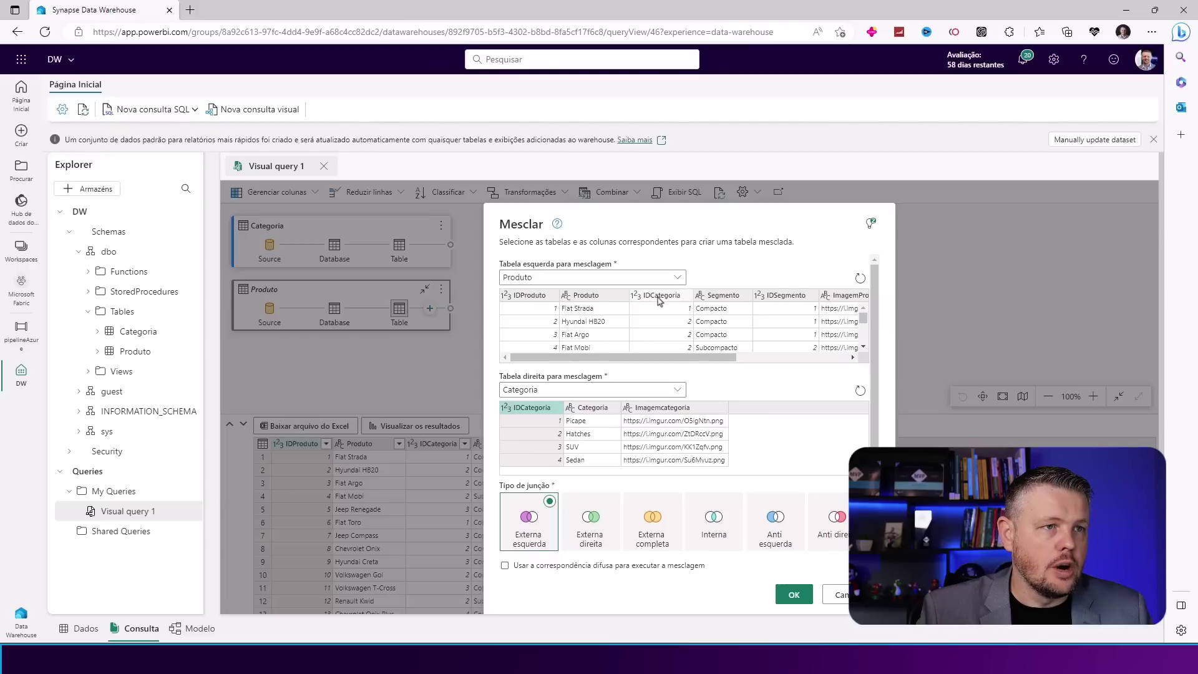
{"action": "left_click", "coordinate": [659, 298]}
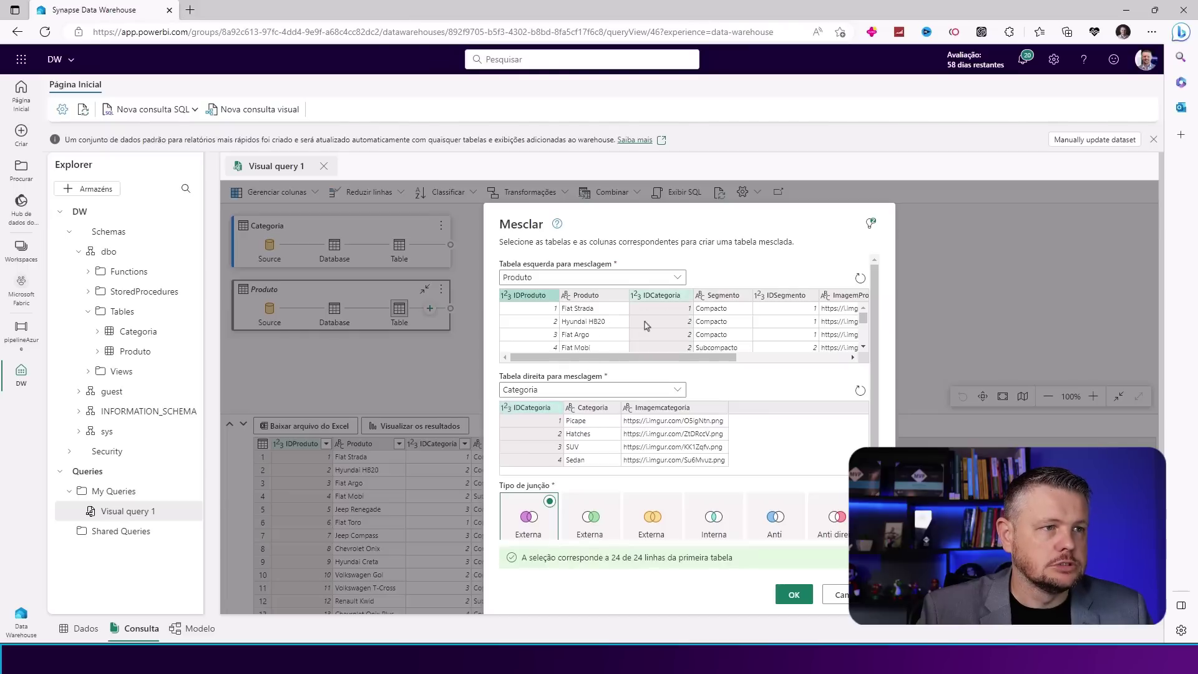
{"action": "left_click", "coordinate": [788, 593]}
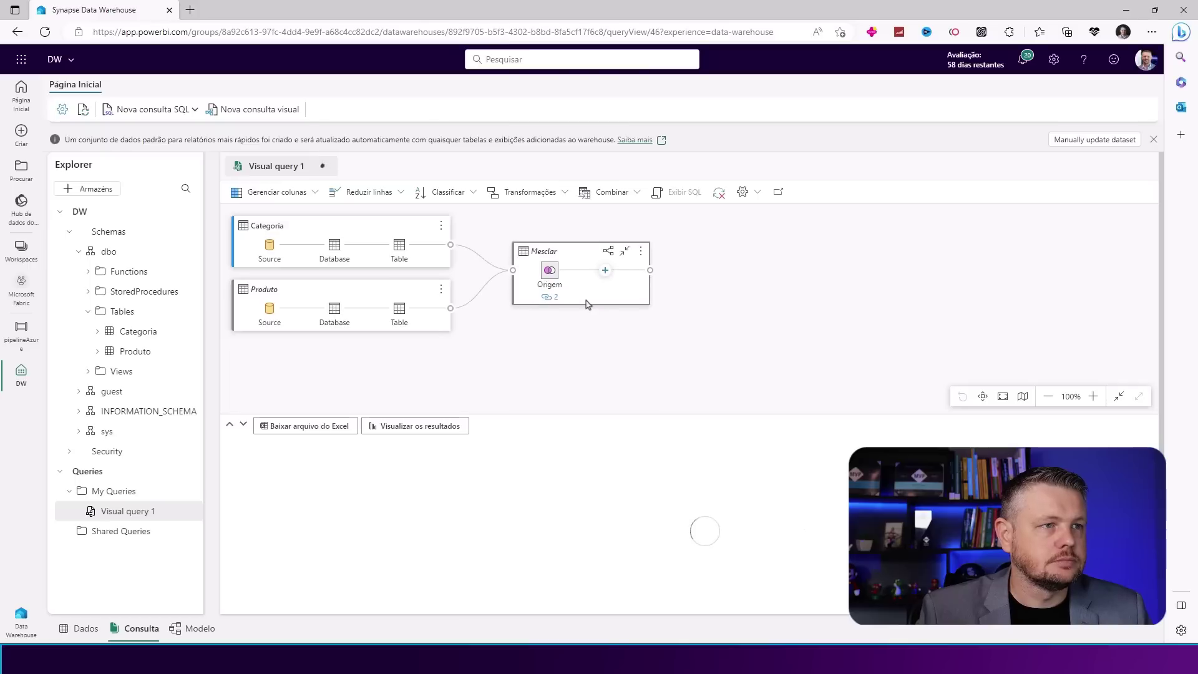
Expand the merged Categoria column to include only Categoria and Imagemcategoria, leaving out IDCategoria
{"action": "mouse_move", "coordinate": [551, 270]}
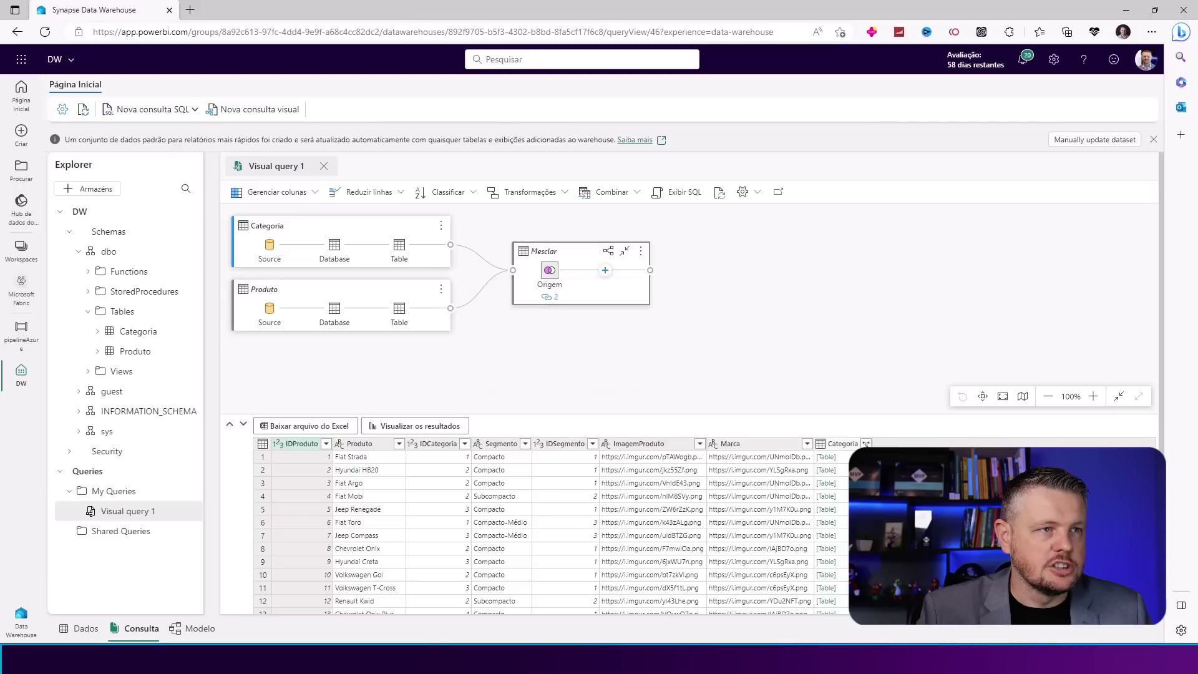
{"action": "left_click", "coordinate": [866, 444]}
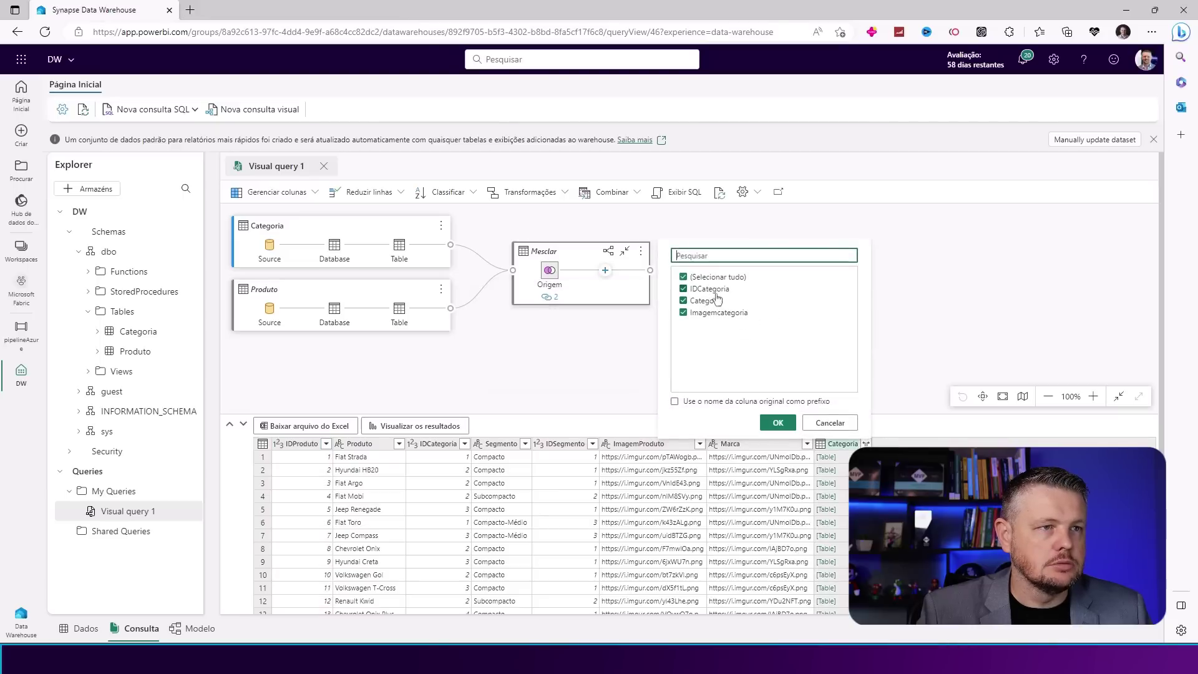
{"action": "left_click", "coordinate": [711, 289]}
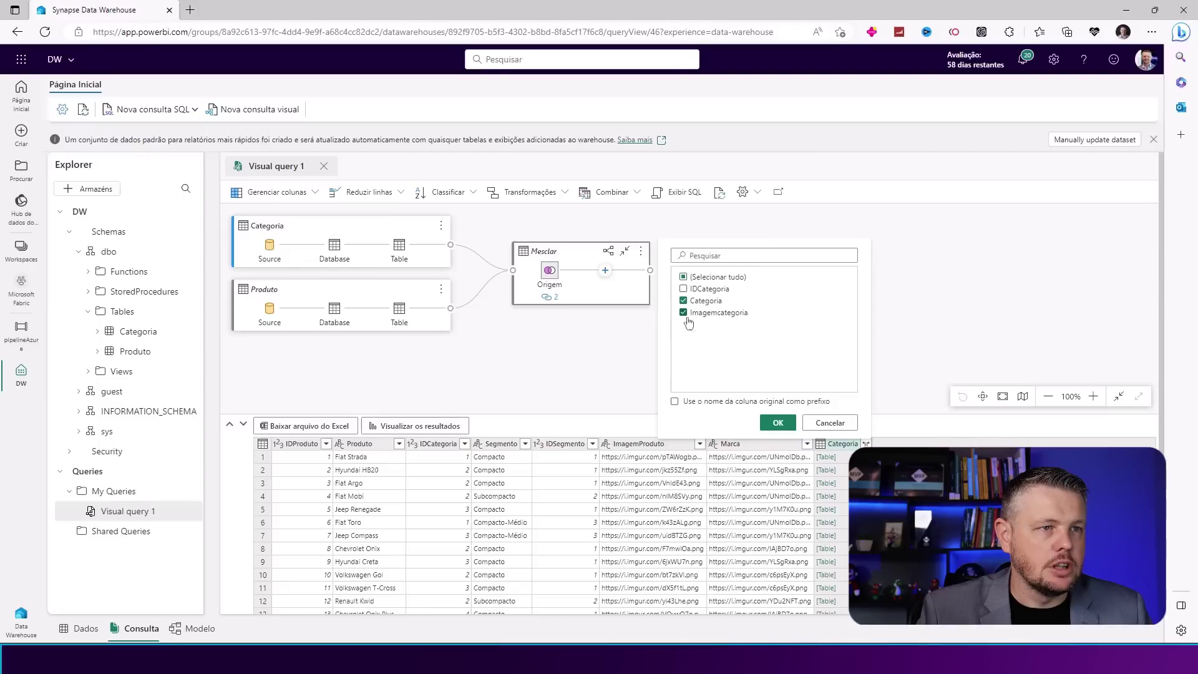
{"action": "left_click", "coordinate": [777, 423]}
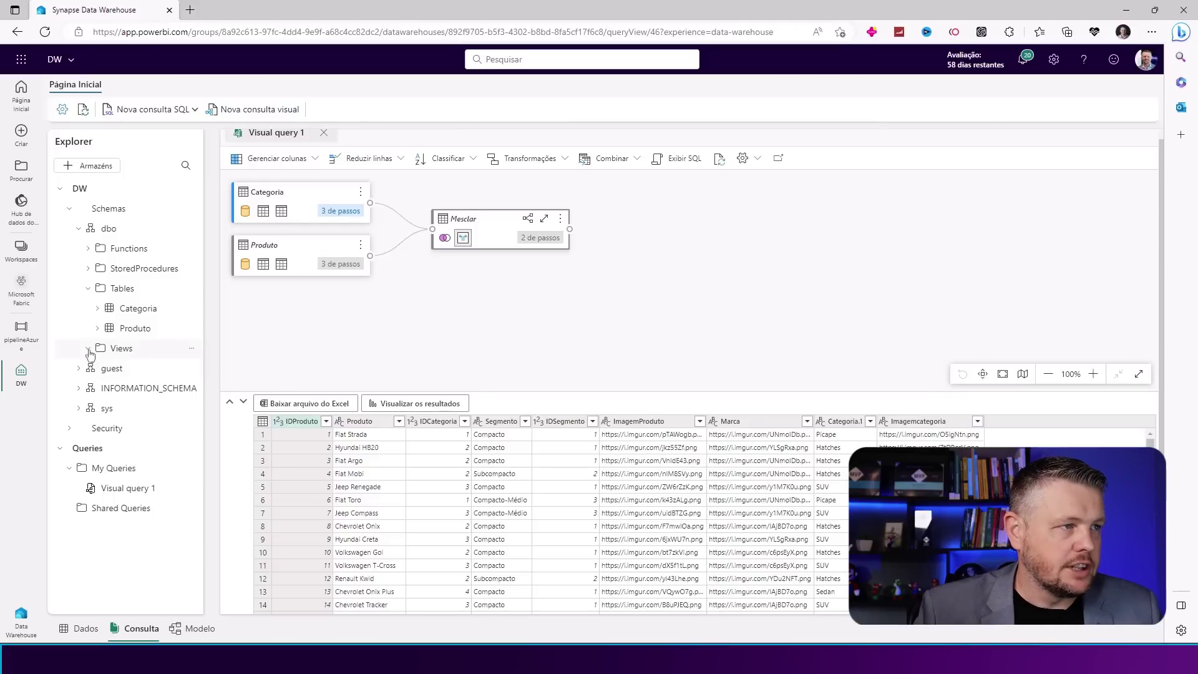
Start a new view in the dbo schema's Views and name it VProdutos in the CREATE VIEW statement
{"action": "left_click", "coordinate": [188, 354]}
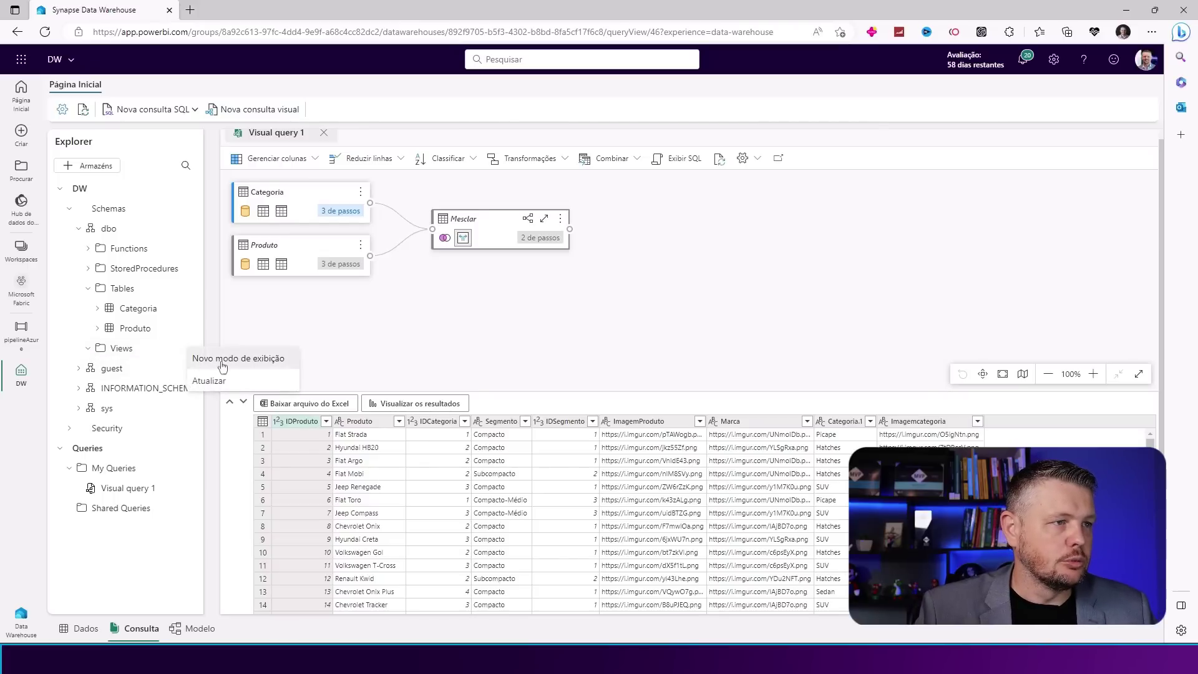
{"action": "left_click", "coordinate": [223, 360]}
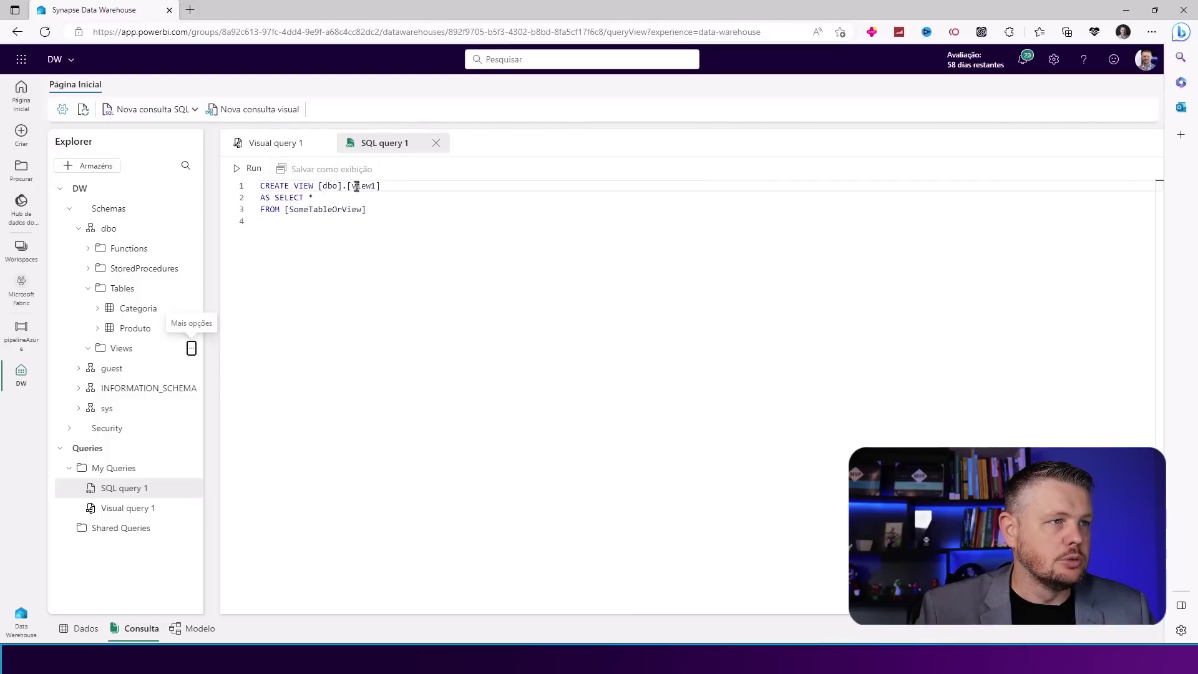
{"action": "left_click_drag", "start_coordinate": [353, 187], "coordinate": [375, 187]}
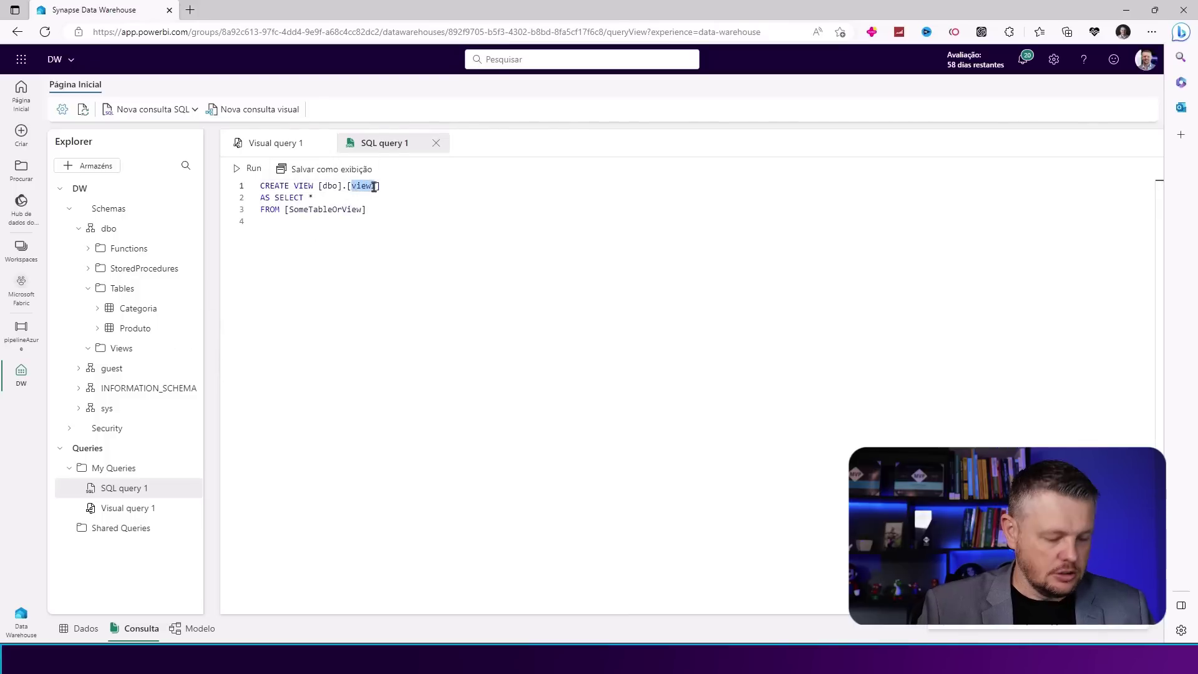
{"action": "type", "text": "VProdutos"}
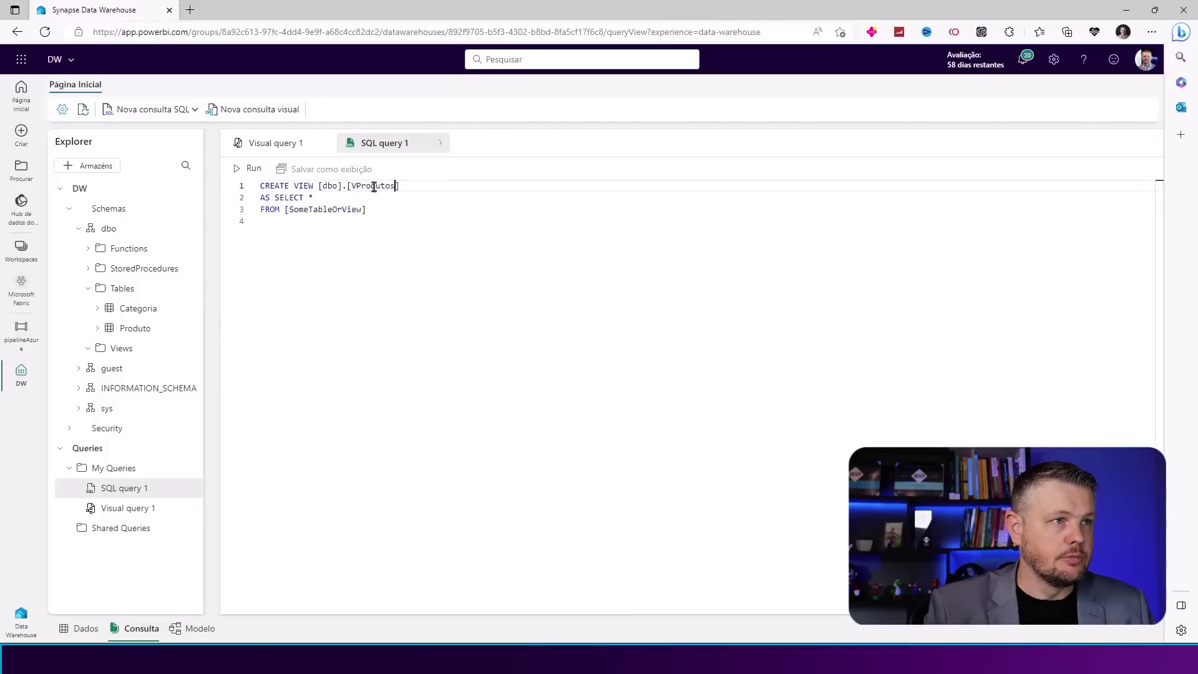
Make the view select IDProduto, Produto as NomeProduto, ImagemProduto, Marca, Segmento, Categoria as NomeCategoria and Imagemcategoria from Produto left-joined to Categoria on IDCategoria, and run it
{"action": "left_click_drag", "start_coordinate": [368, 212], "coordinate": [312, 200]}
{"action": "key", "text": "Delete"}
{"action": "type", "text": "SELECT p.IDProduto, p.Produto as NomeProduto, p.ImagemProduto, p.Marca, p.Segmento, c.Categoria as NomeCategoria, c.Imagemcategoria from Produto p left join Categoria c on p.IDCategoria = c.IDCategoria"}
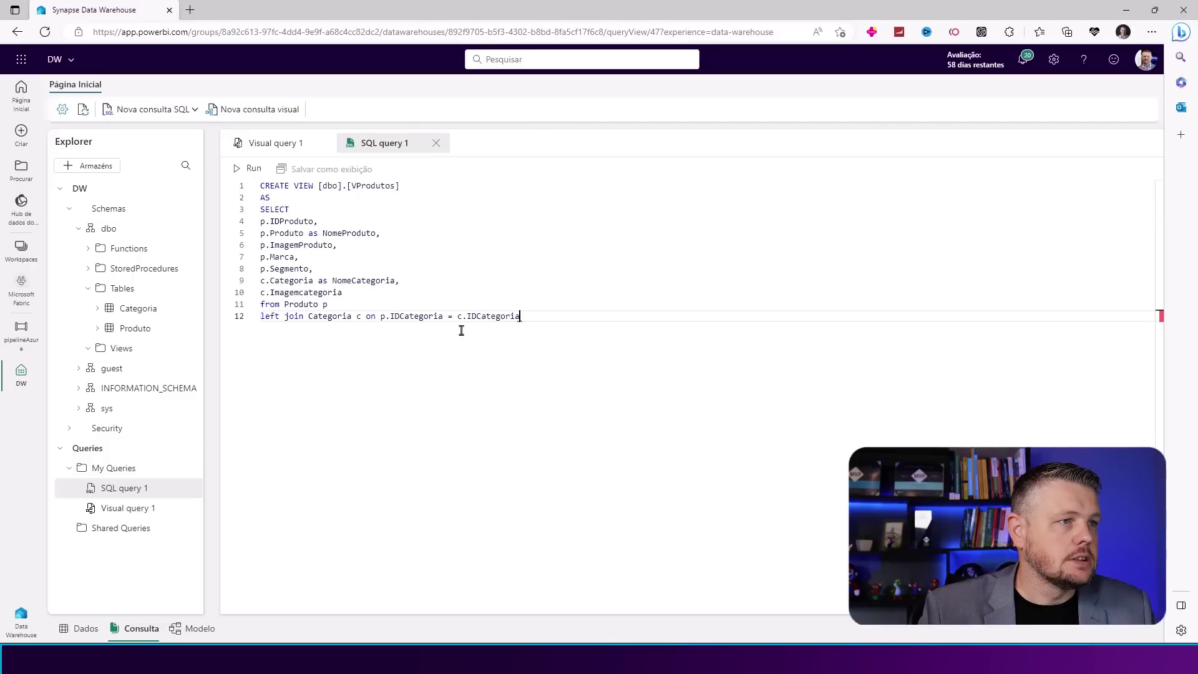
{"action": "left_click", "coordinate": [247, 168]}
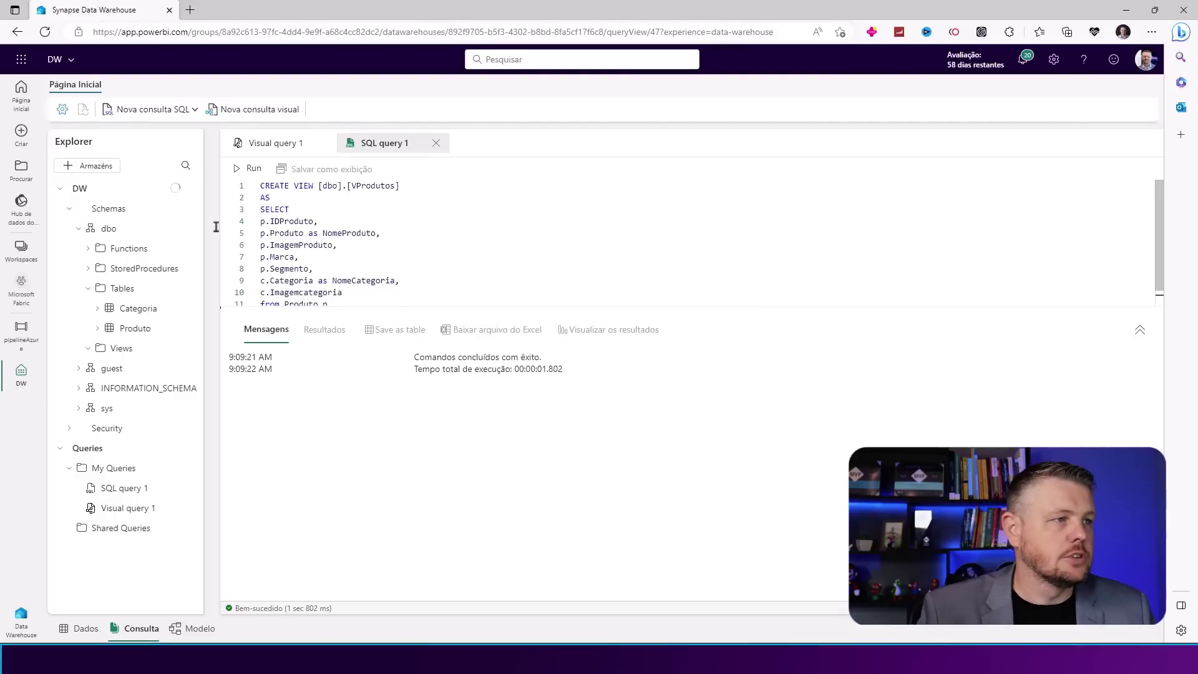
Refresh the dbo Views folder and preview the data of the VProdutos view
{"action": "left_click", "coordinate": [191, 349]}
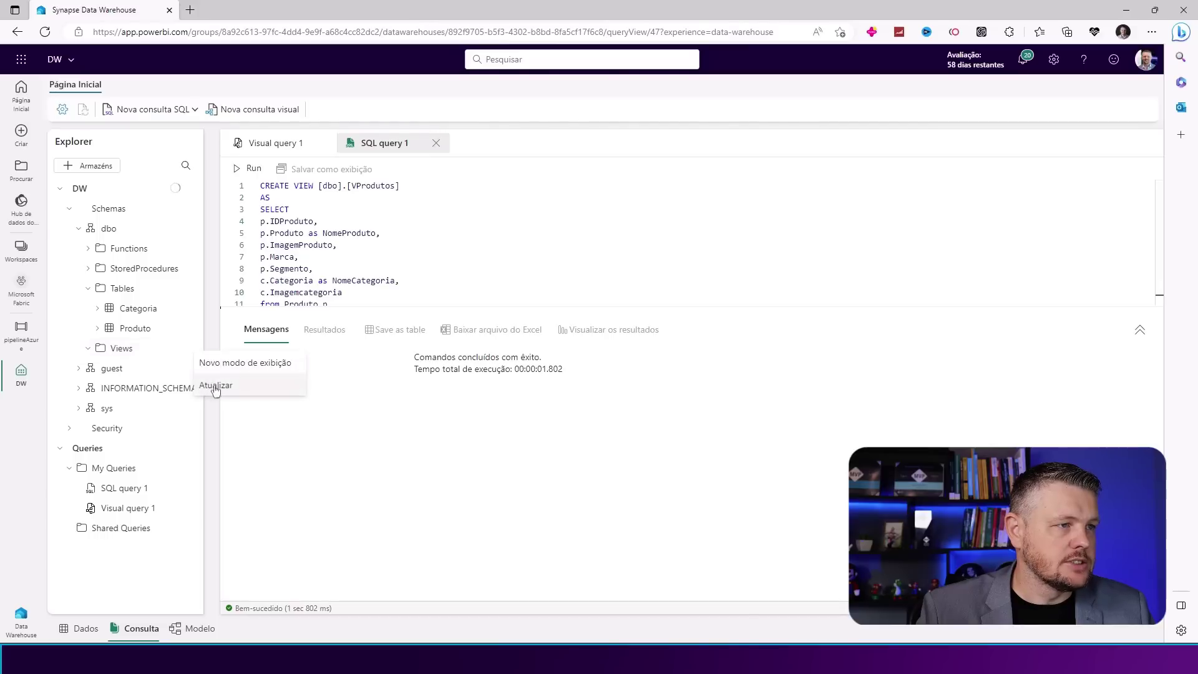
{"action": "left_click", "coordinate": [216, 385]}
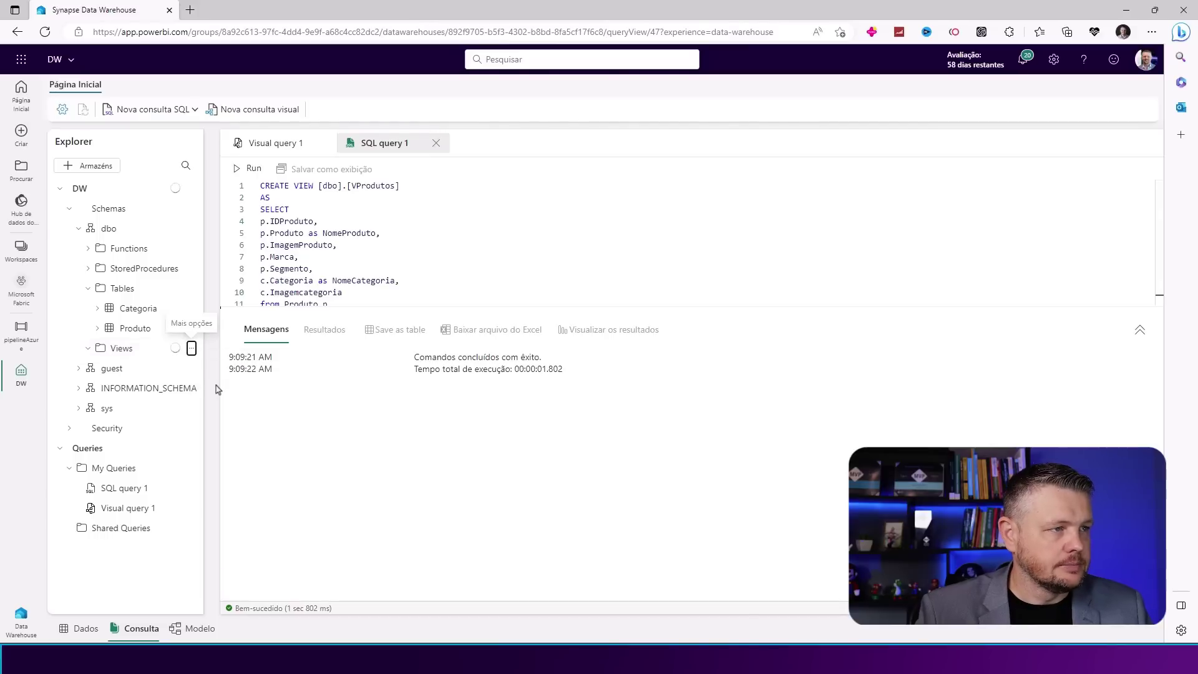
{"action": "left_click", "coordinate": [89, 350]}
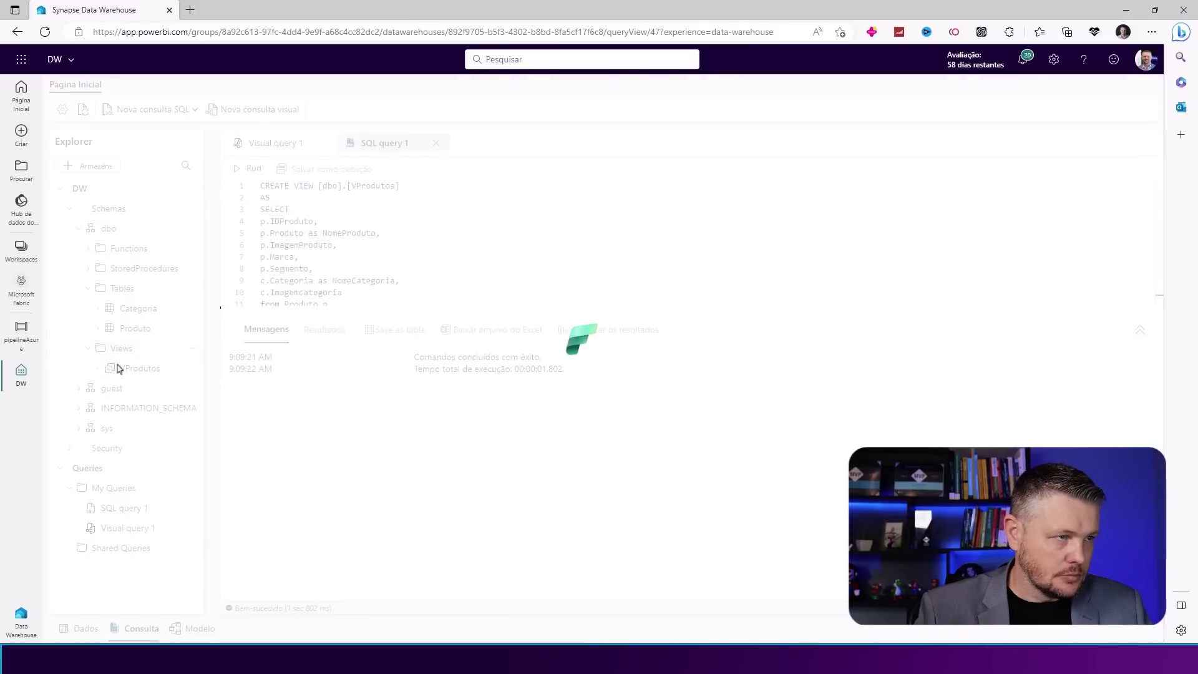
{"action": "left_click", "coordinate": [138, 368]}
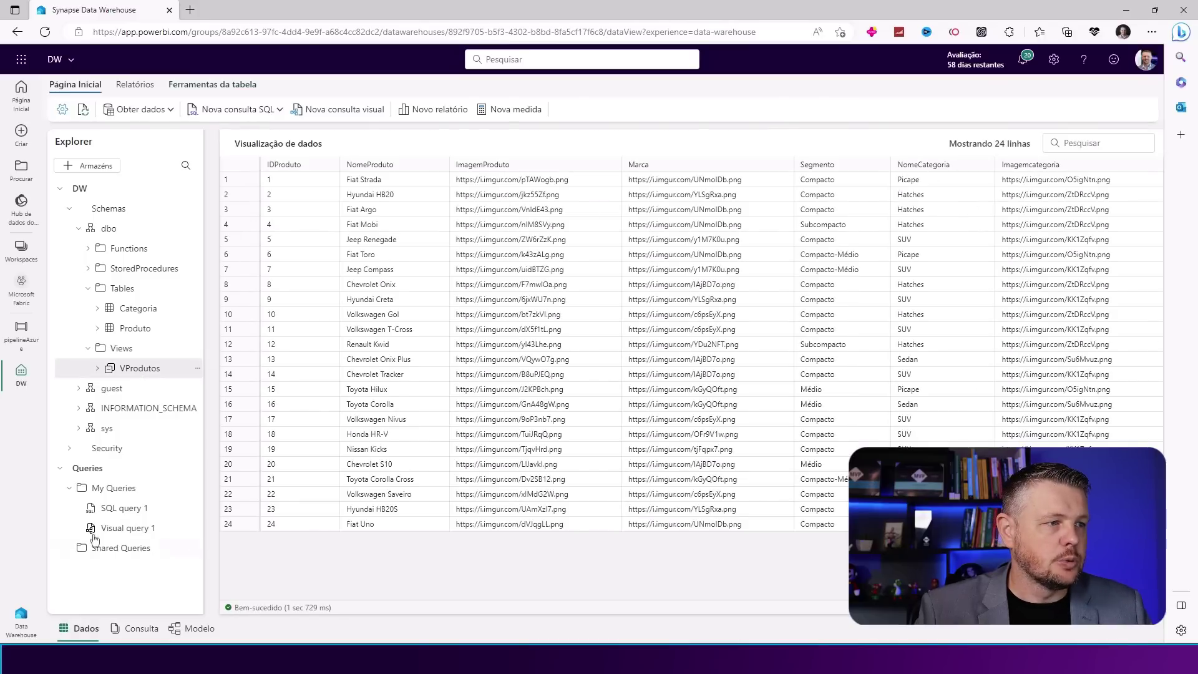
Open Visual query 1 and move it from My Queries to Shared Queries
{"action": "left_click", "coordinate": [121, 531]}
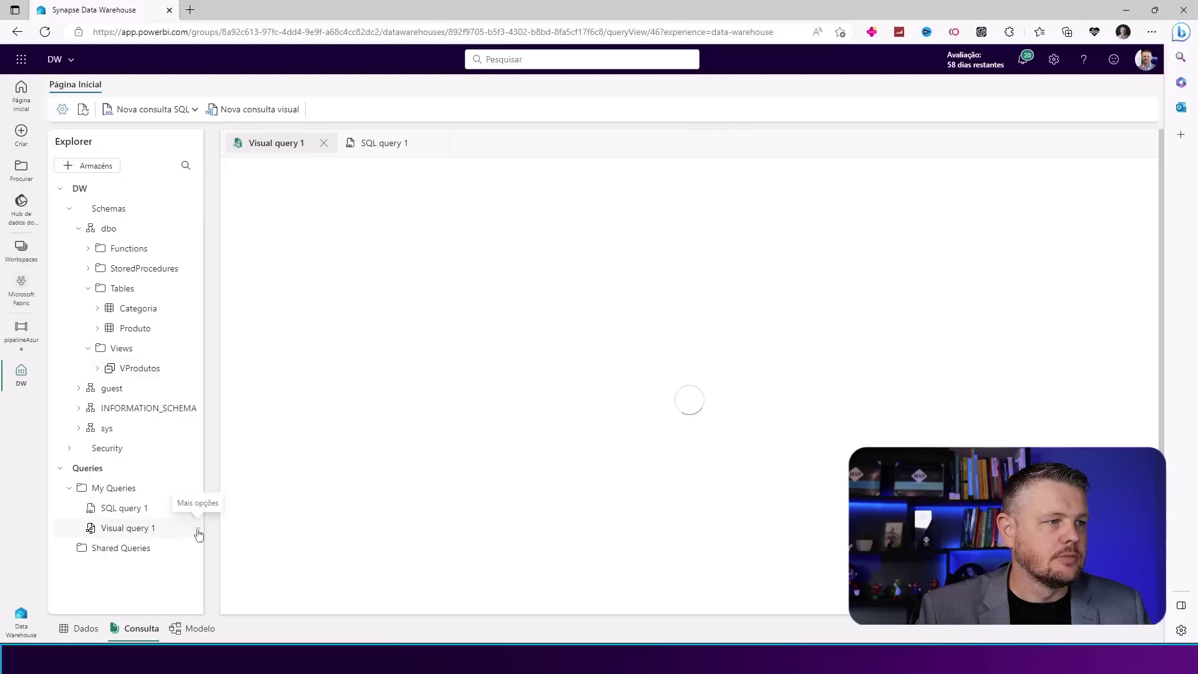
{"action": "left_click", "coordinate": [197, 532]}
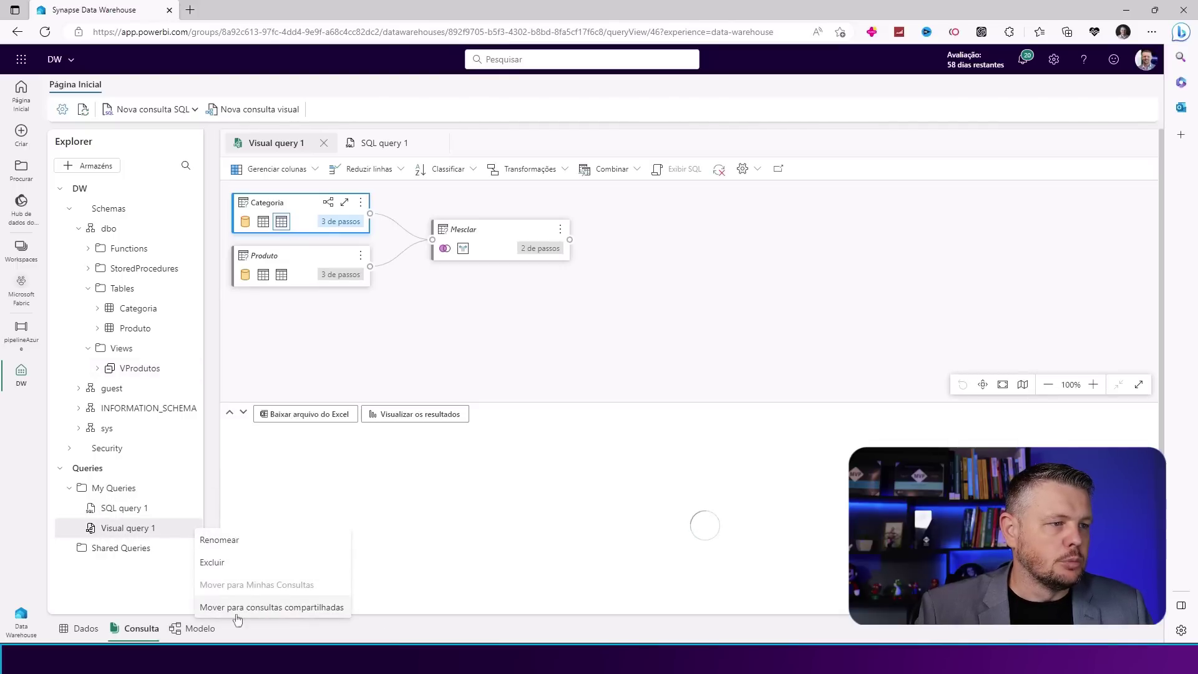
{"action": "left_click", "coordinate": [273, 610]}
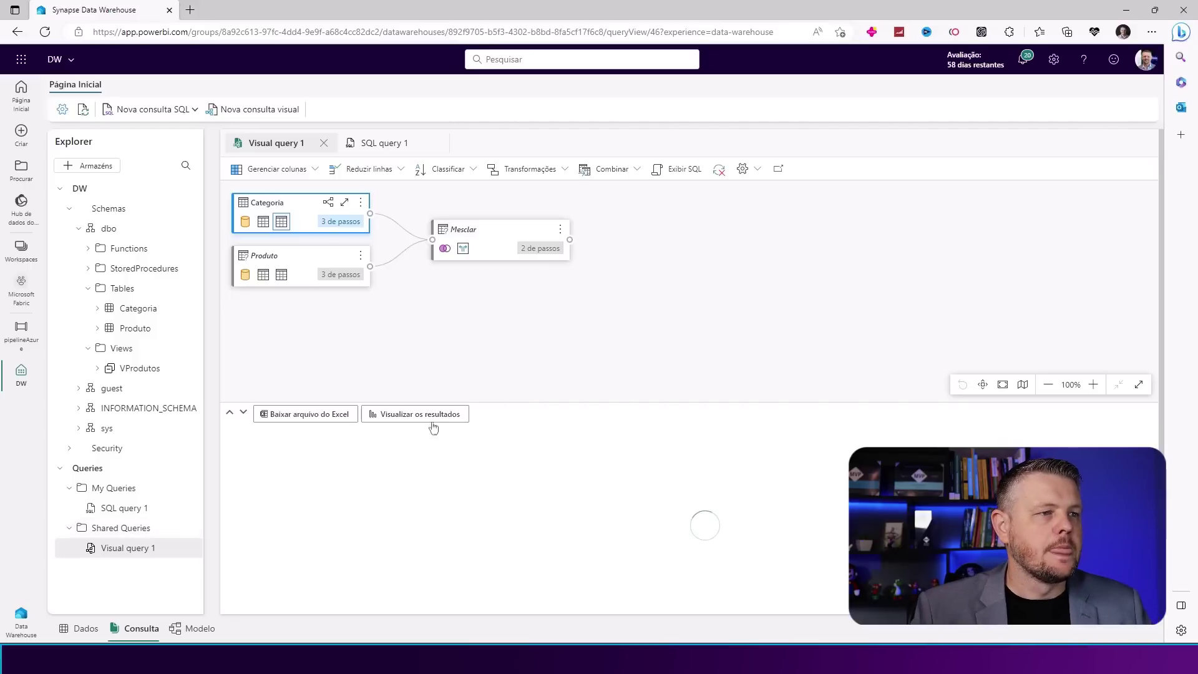
Preview the data of the Produto table and the VProdutos view, and reopen Visual query 1
{"action": "left_click", "coordinate": [133, 310]}
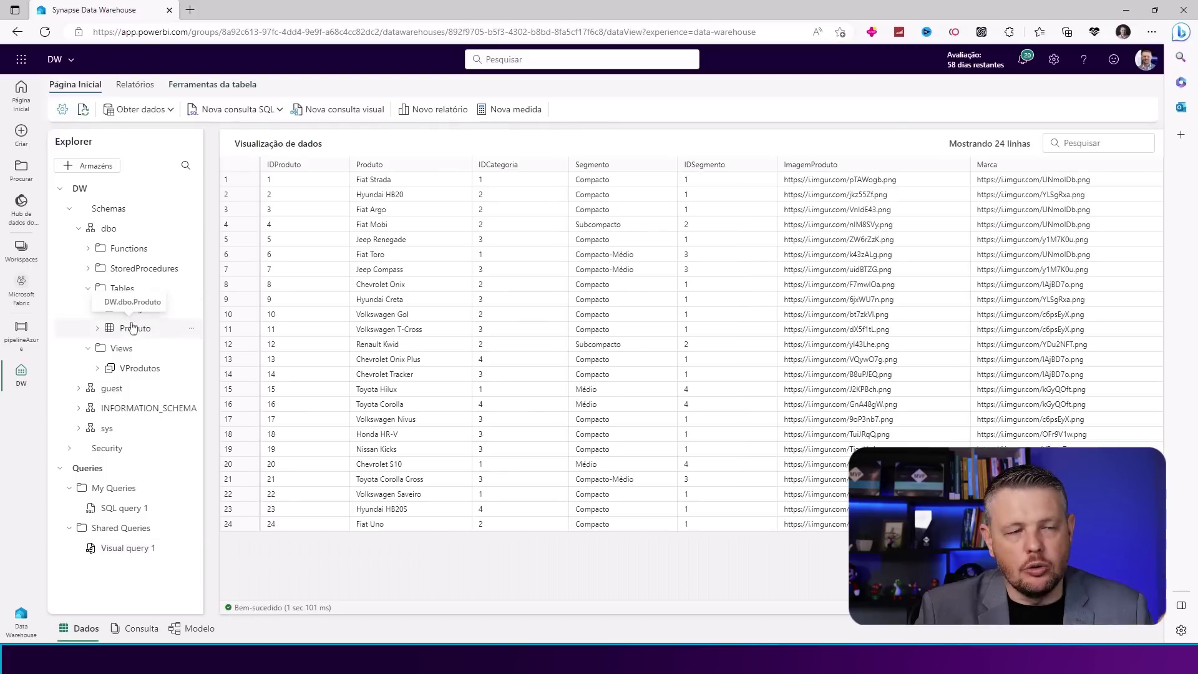
{"action": "left_click", "coordinate": [132, 368]}
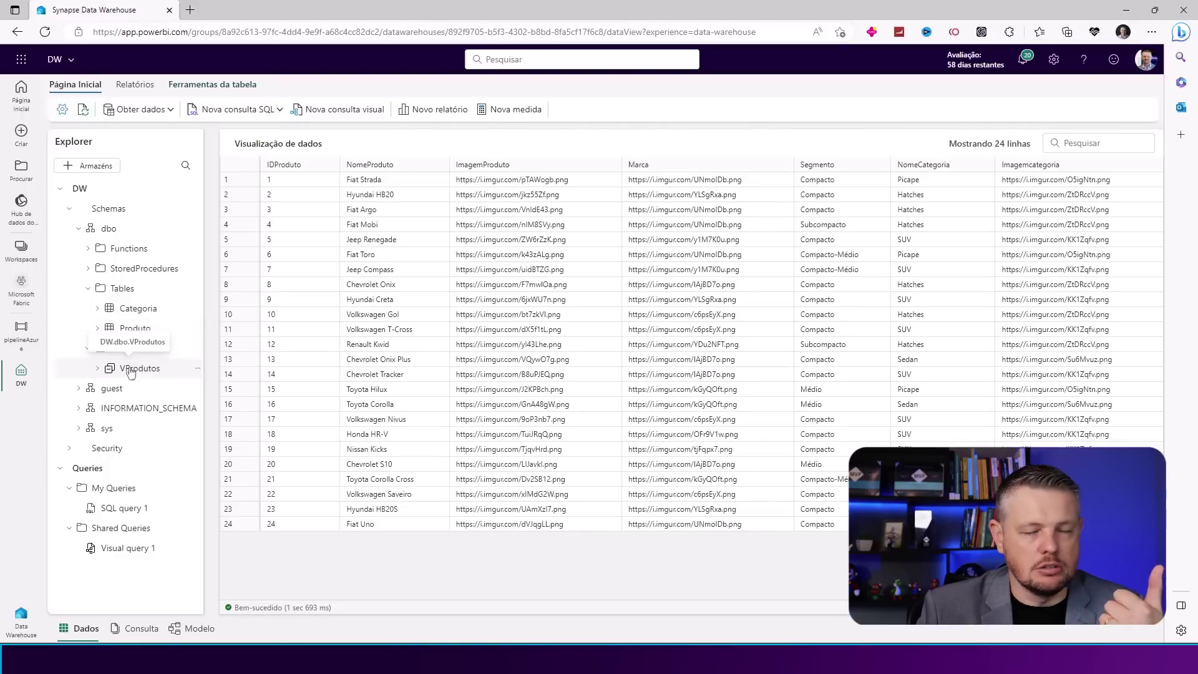
{"action": "left_click", "coordinate": [125, 549]}
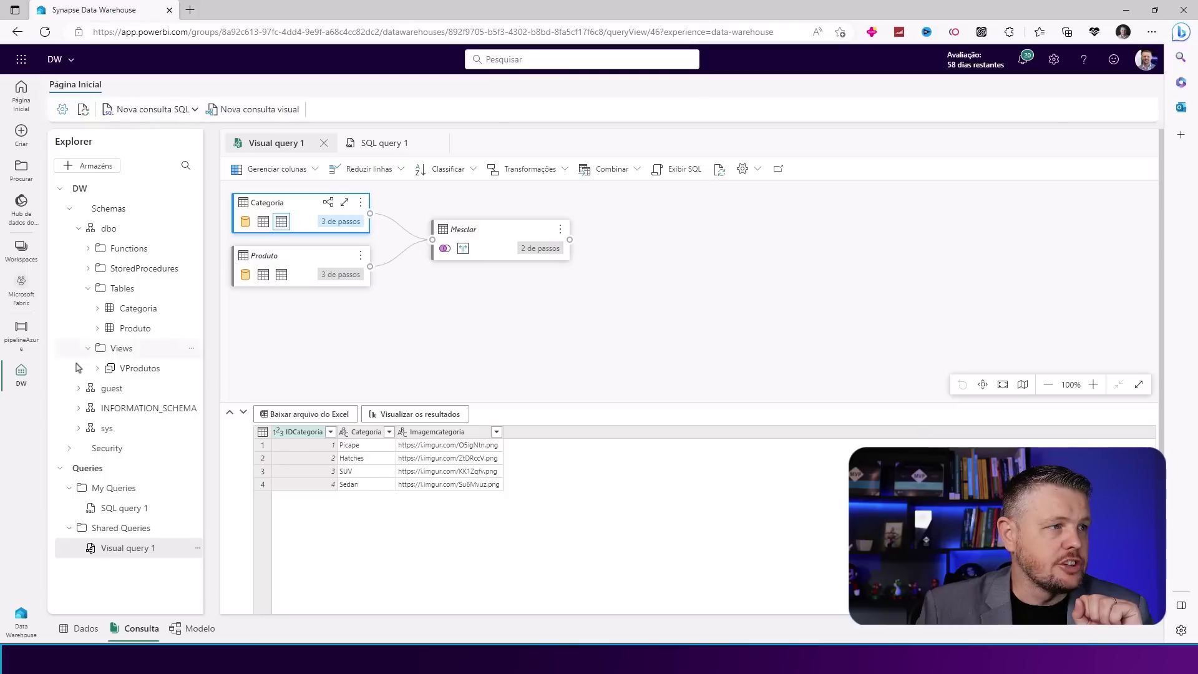
Close the open DW and pipelineAzure items to return to the Microsoft Fabric workspace's item list
{"action": "left_click", "coordinate": [22, 342]}
{"action": "left_click", "coordinate": [22, 373]}
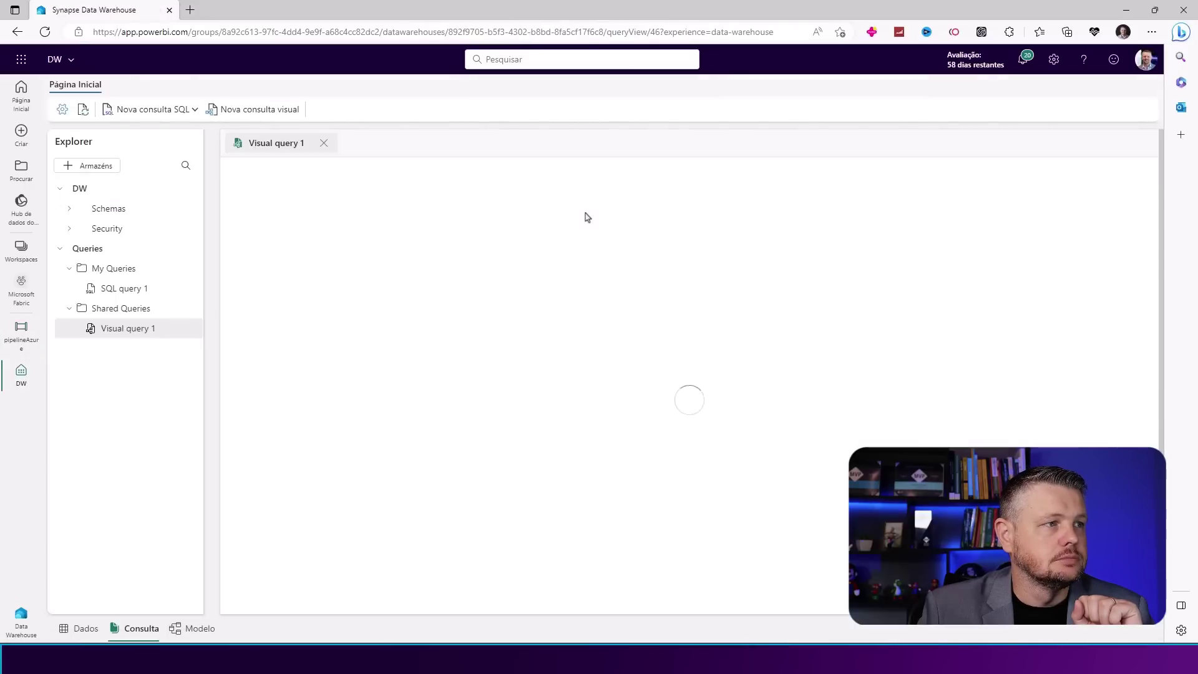
{"action": "left_click", "coordinate": [37, 337]}
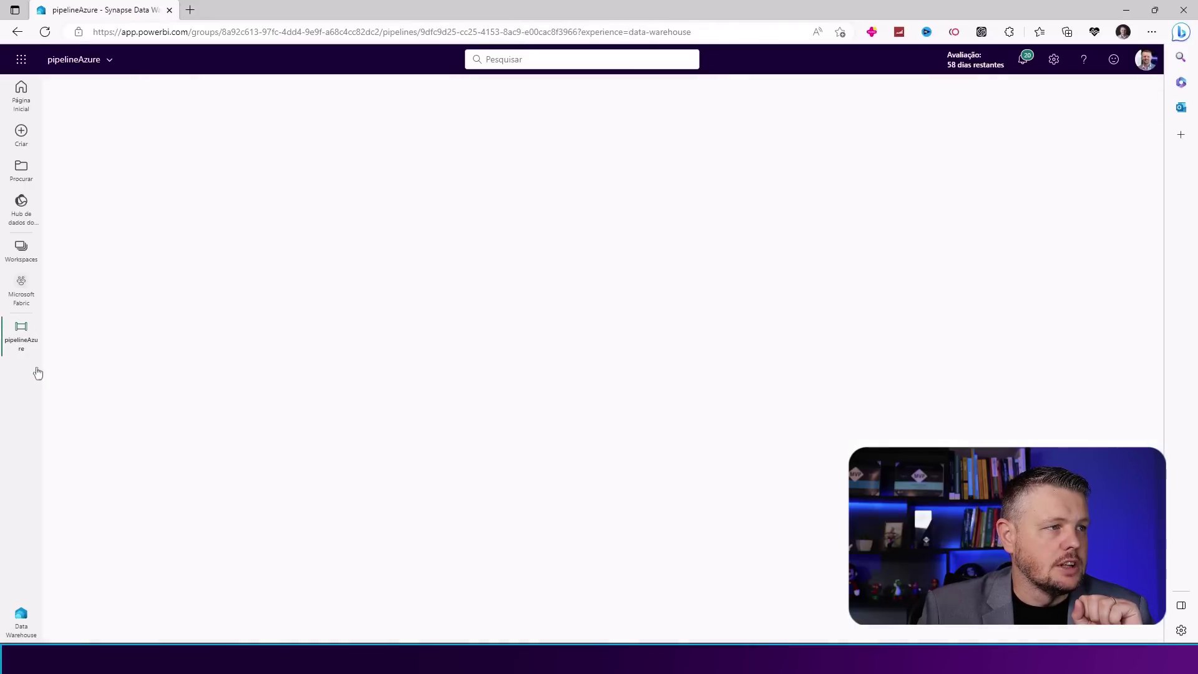
{"action": "left_click", "coordinate": [38, 321]}
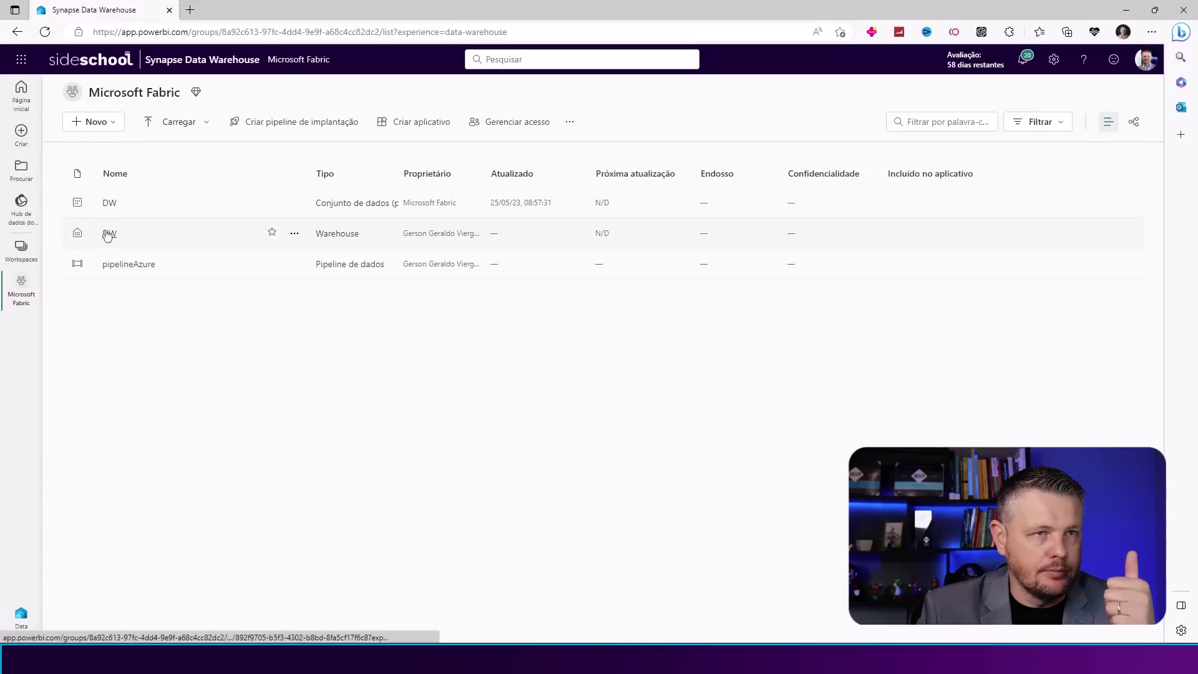
Create a Dataflow Gen2 and connect it to the SQL Server database VendaVeiculos on minhasplanilhas.database.windows.net
{"action": "left_click", "coordinate": [96, 122]}
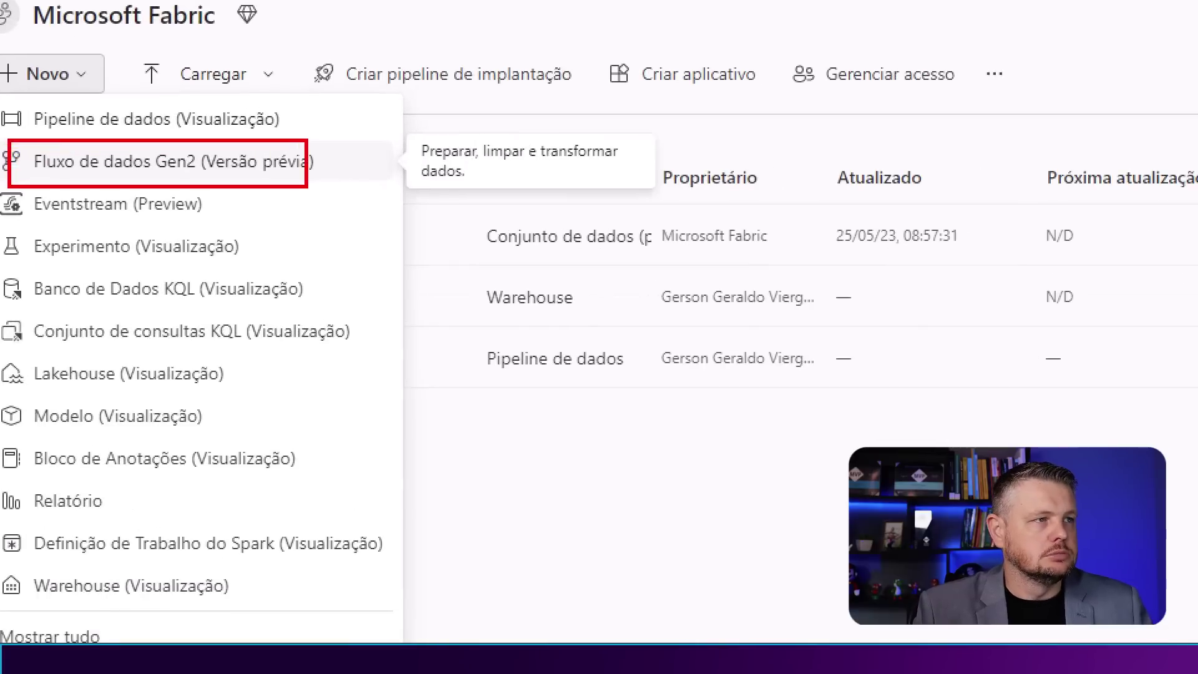
{"action": "left_click", "coordinate": [183, 174]}
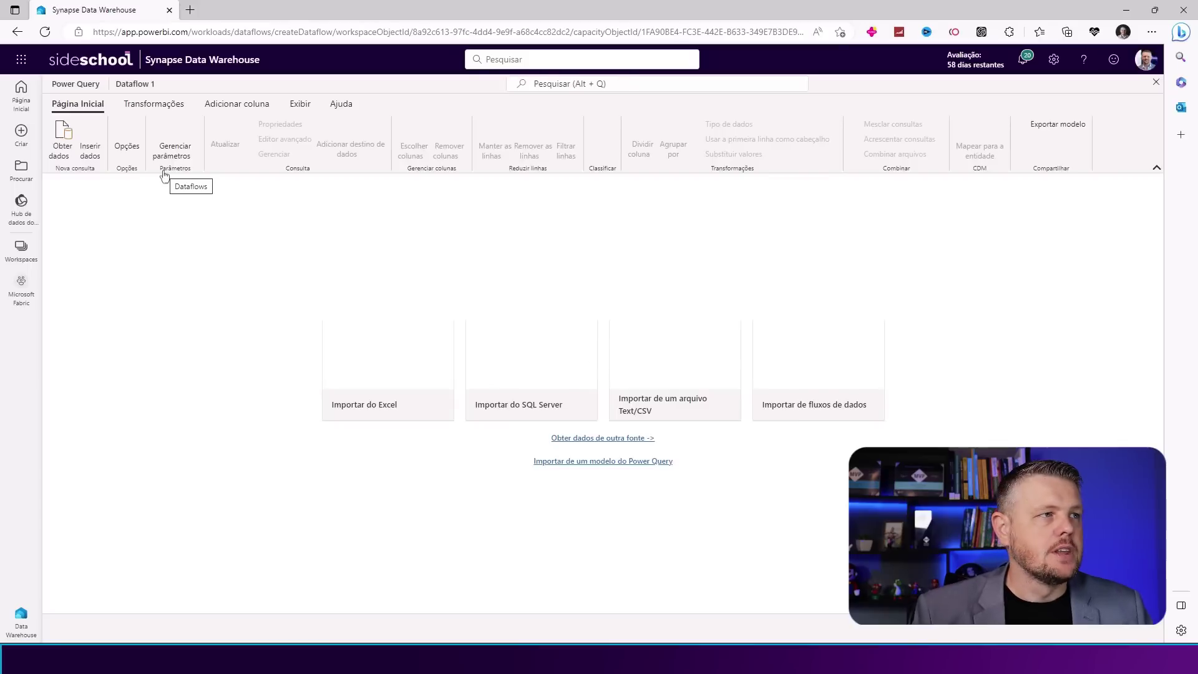
{"action": "left_click", "coordinate": [531, 379]}
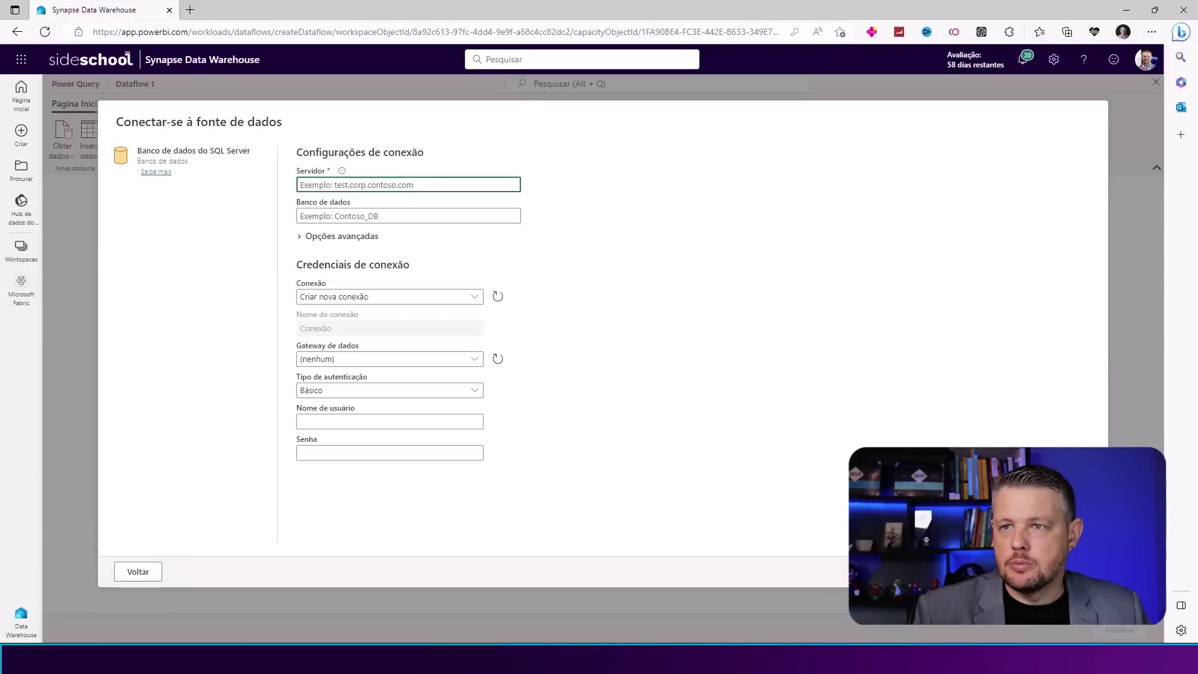
{"action": "left_click", "coordinate": [342, 186]}
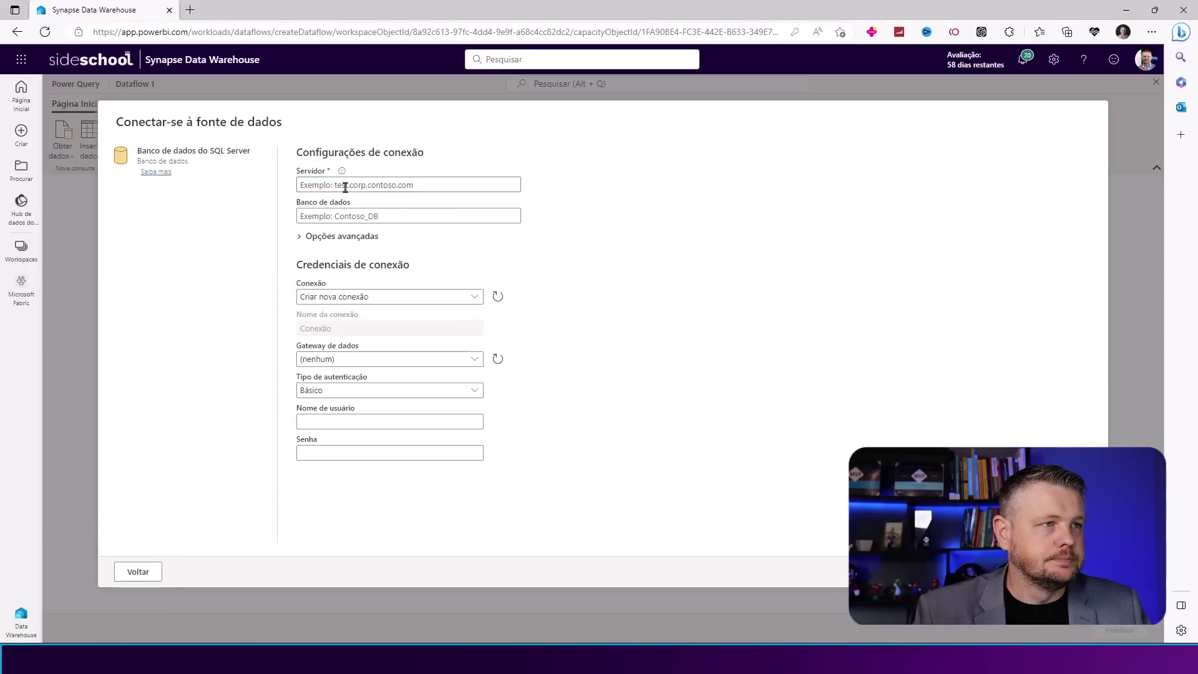
{"action": "type", "text": "minhasplanilhas.database.windows.net"}
{"action": "left_click", "coordinate": [417, 216]}
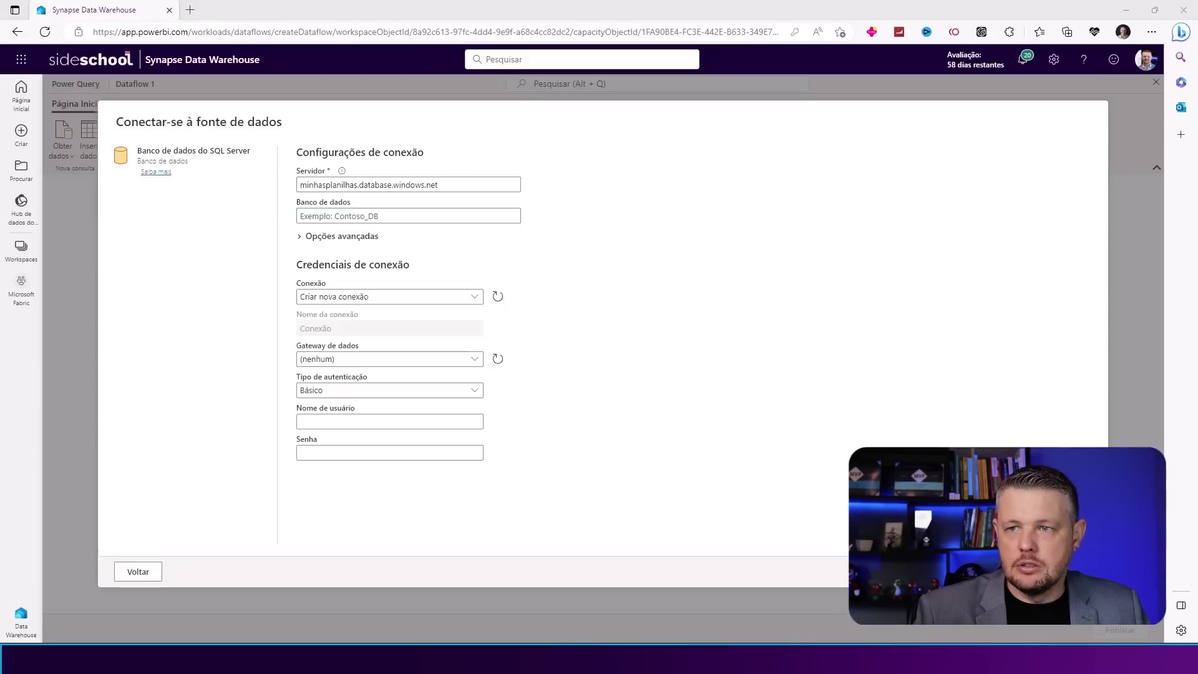
{"action": "left_click", "coordinate": [373, 210]}
{"action": "type", "text": "VendaVeiculos"}
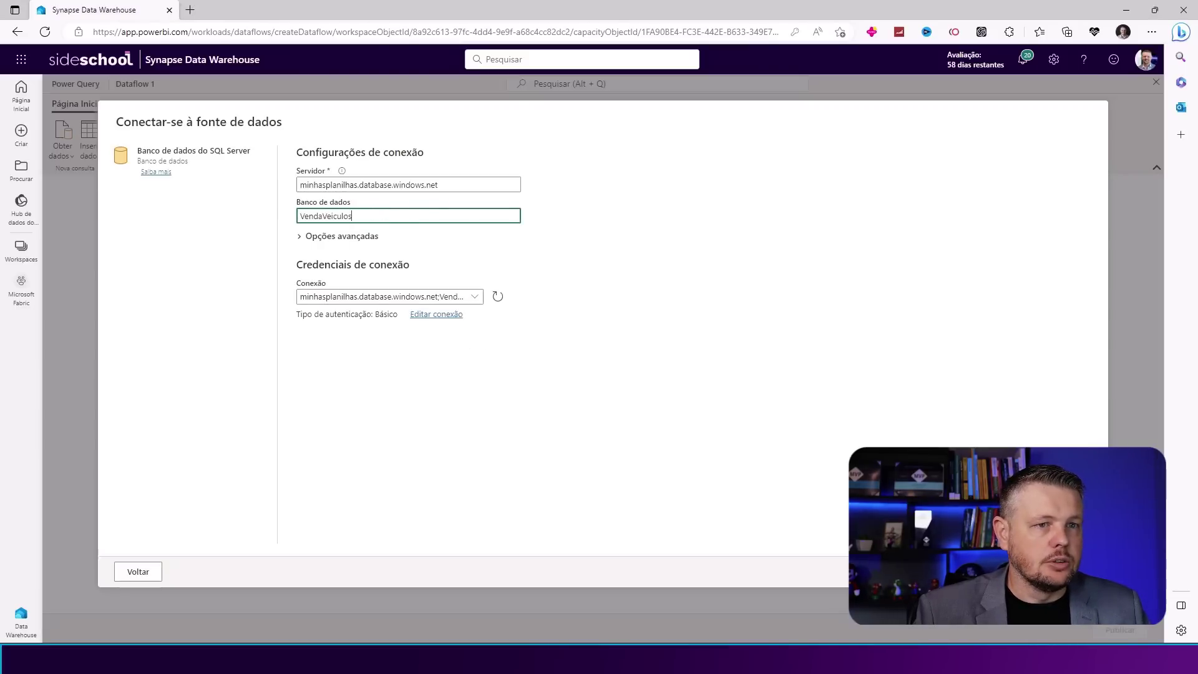
{"action": "left_click", "coordinate": [1073, 572]}
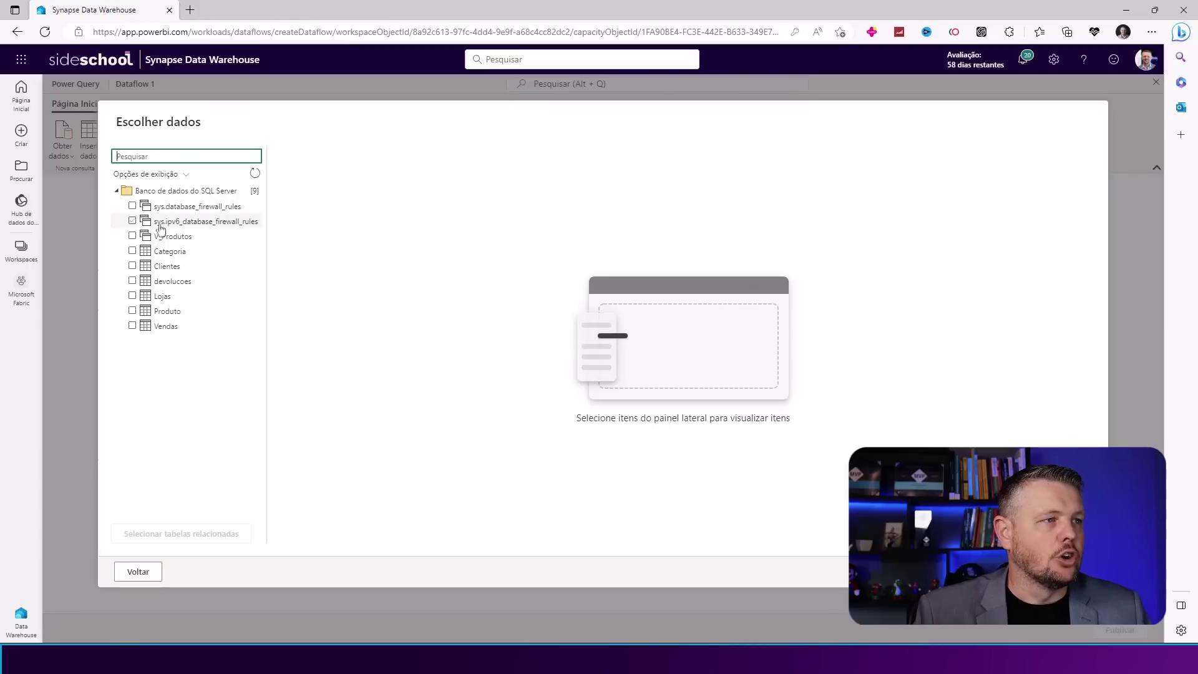
Choose the Vendas and devolucoes tables and the V_Produtos view as the dataflow's data, and load them as queries
{"action": "left_click", "coordinate": [179, 243]}
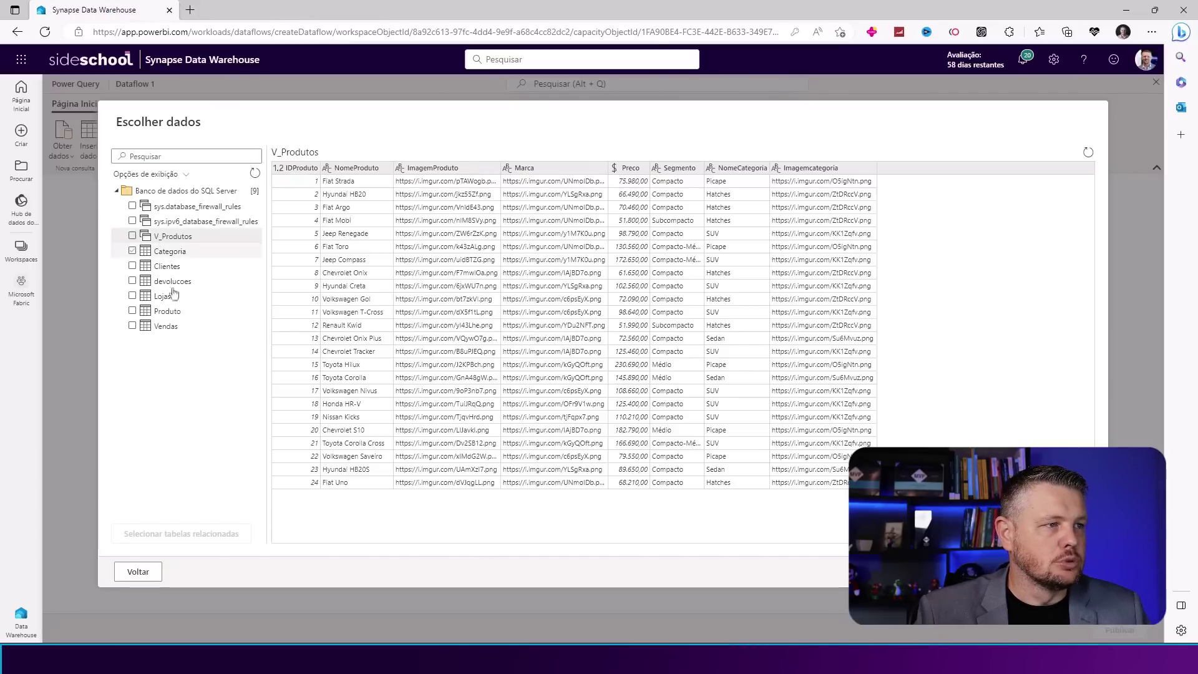
{"action": "left_click", "coordinate": [133, 326]}
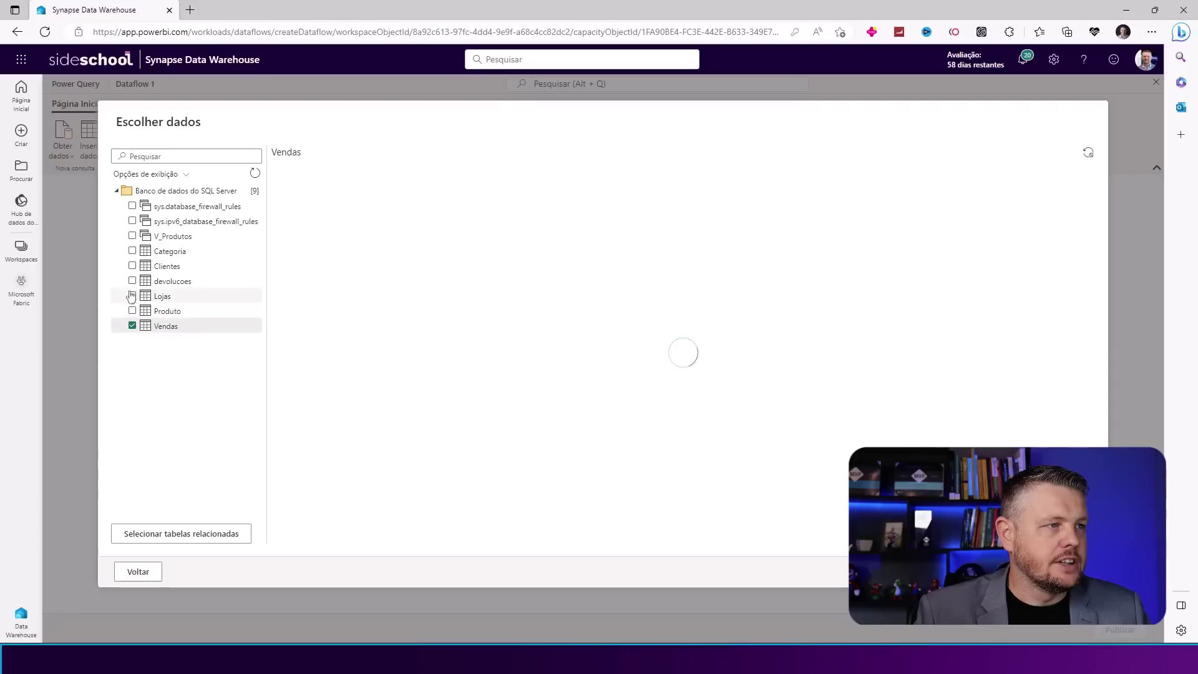
{"action": "left_click", "coordinate": [132, 281]}
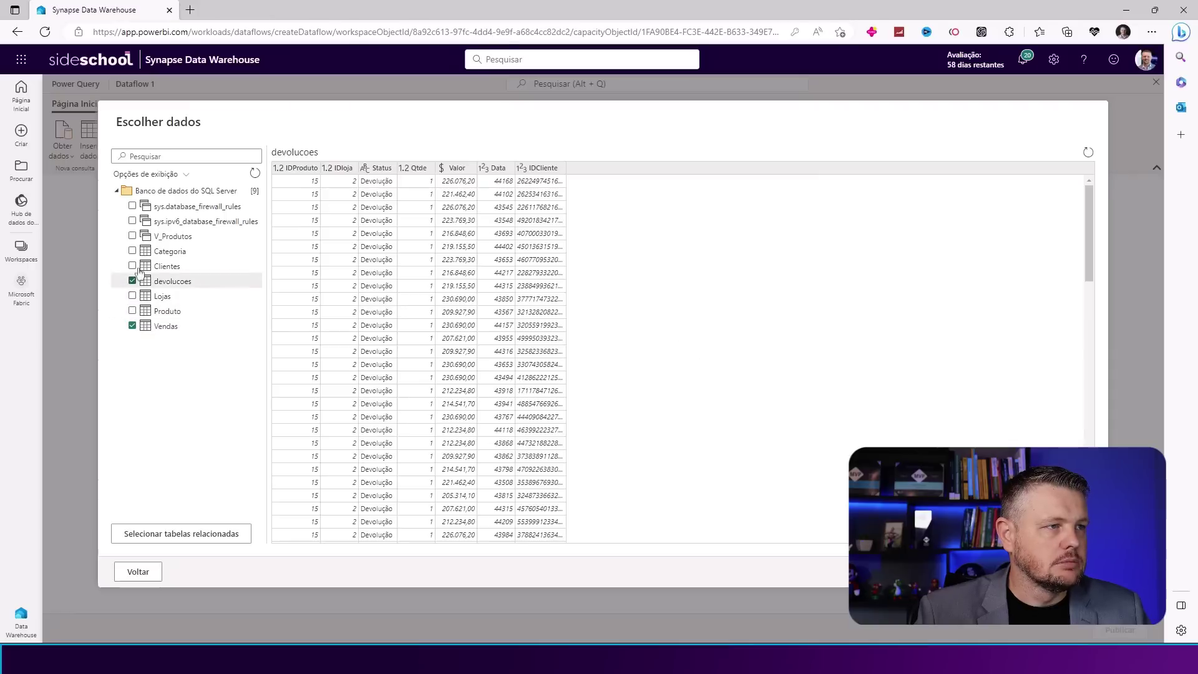
{"action": "left_click", "coordinate": [132, 236]}
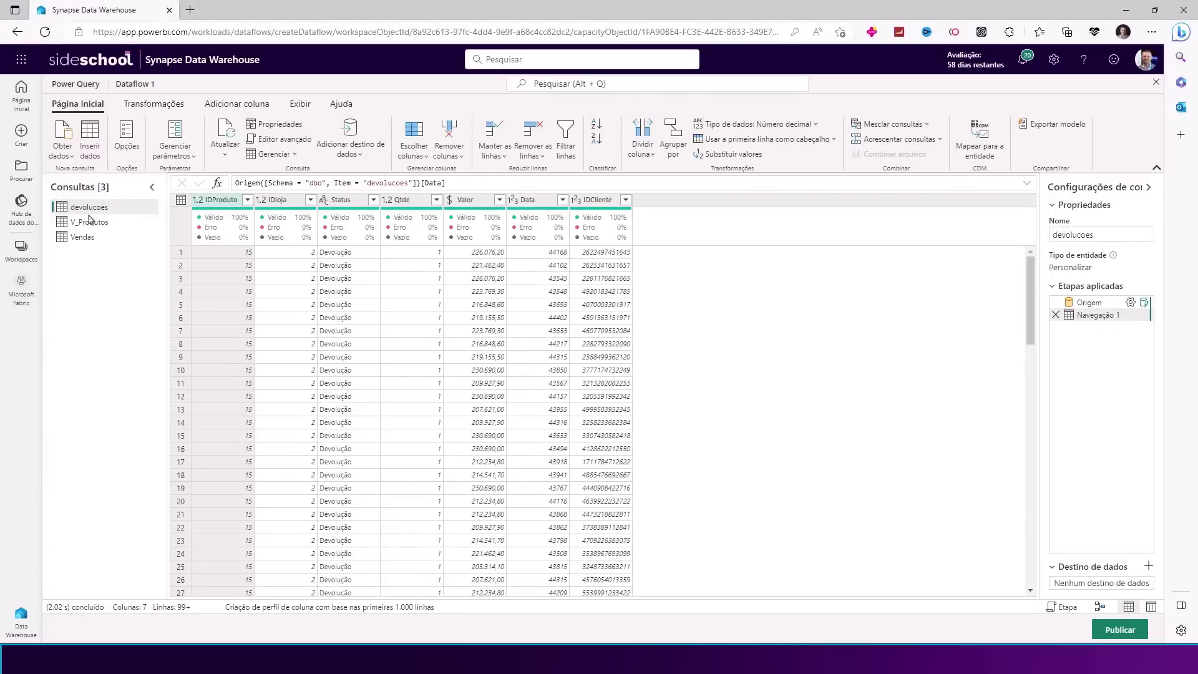
Append the devolucoes table to the Vendas query
{"action": "left_click", "coordinate": [80, 237]}
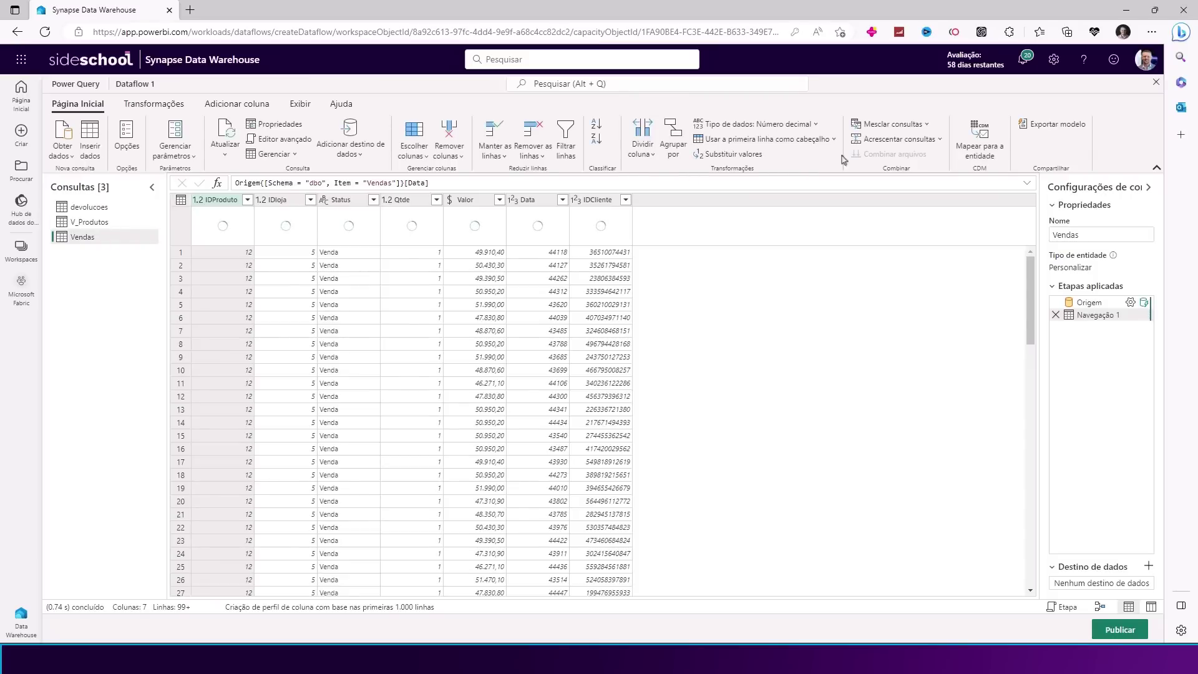
{"action": "left_click", "coordinate": [894, 139]}
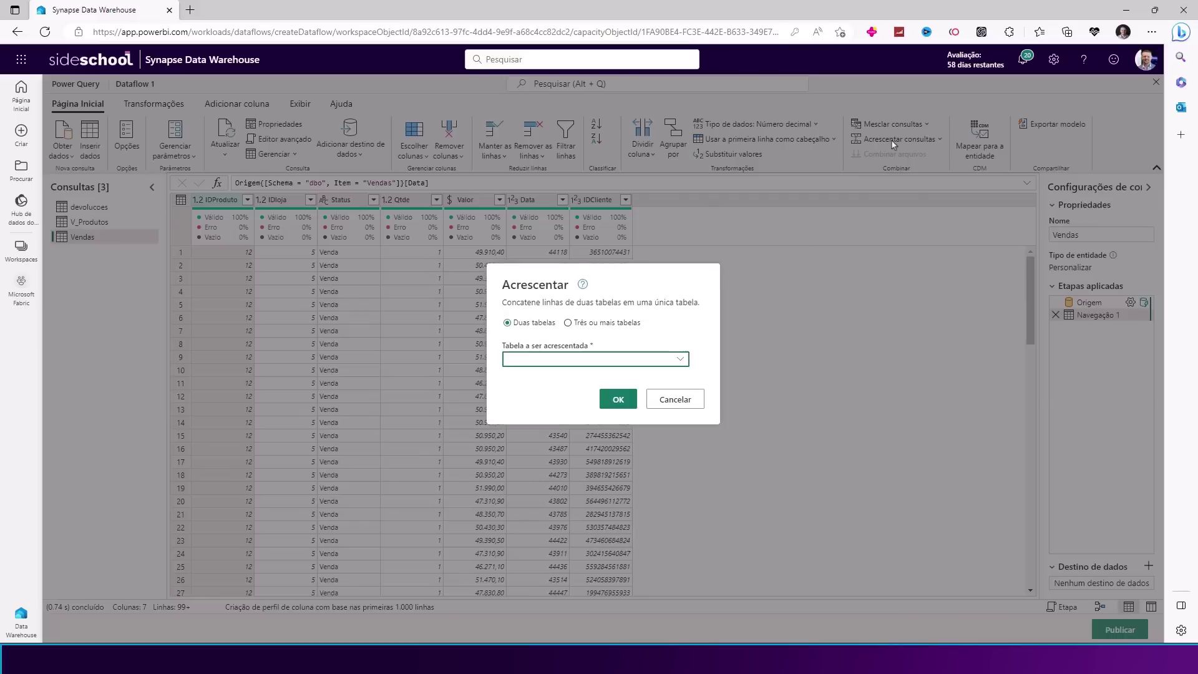
{"action": "left_click", "coordinate": [579, 363]}
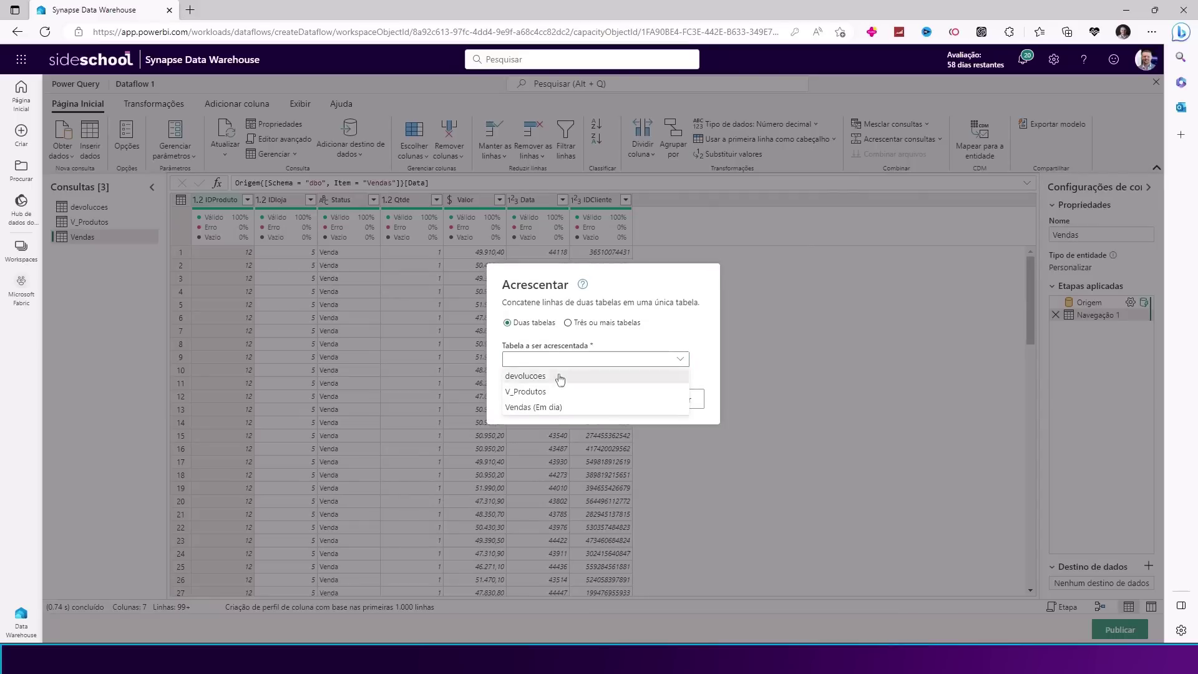
{"action": "left_click", "coordinate": [557, 376]}
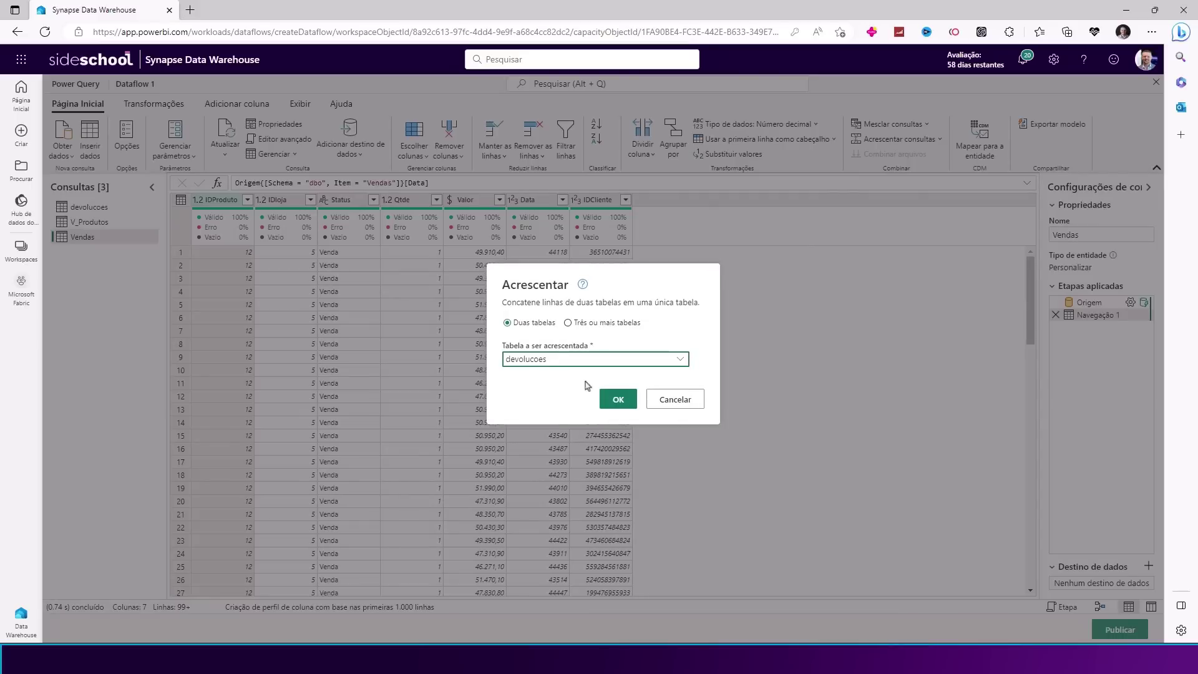
{"action": "left_click", "coordinate": [618, 399]}
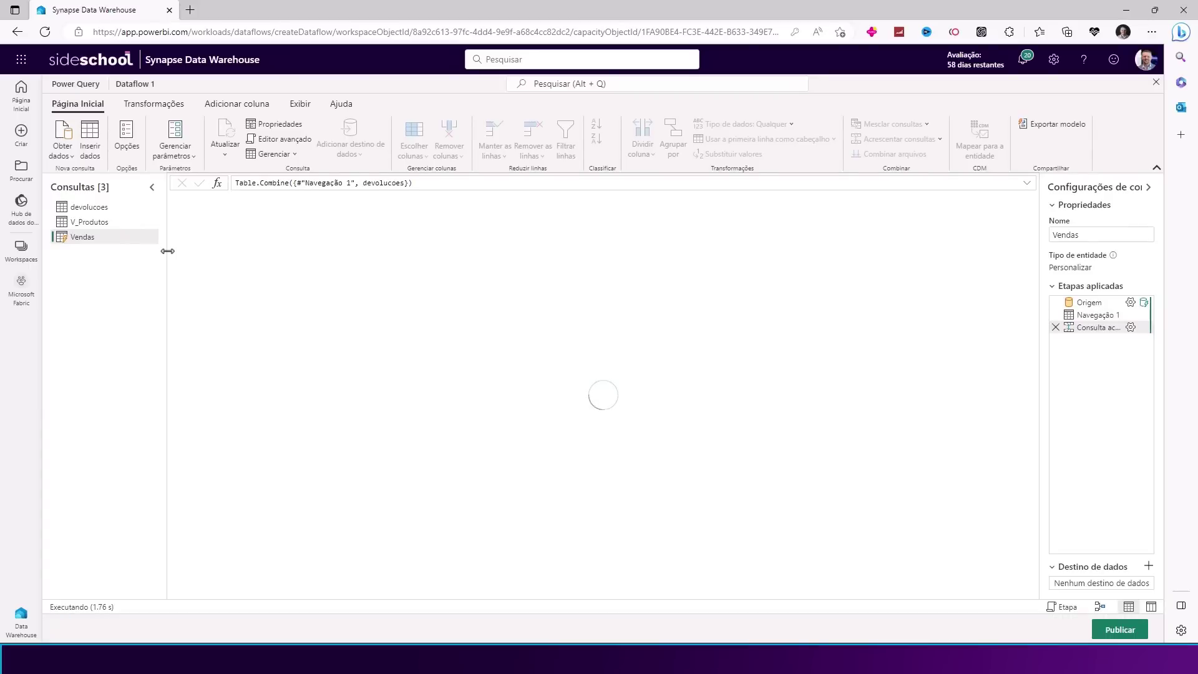
Disable loading for the devolucoes query
{"action": "left_click", "coordinate": [84, 209]}
{"action": "right_click", "coordinate": [88, 209]}
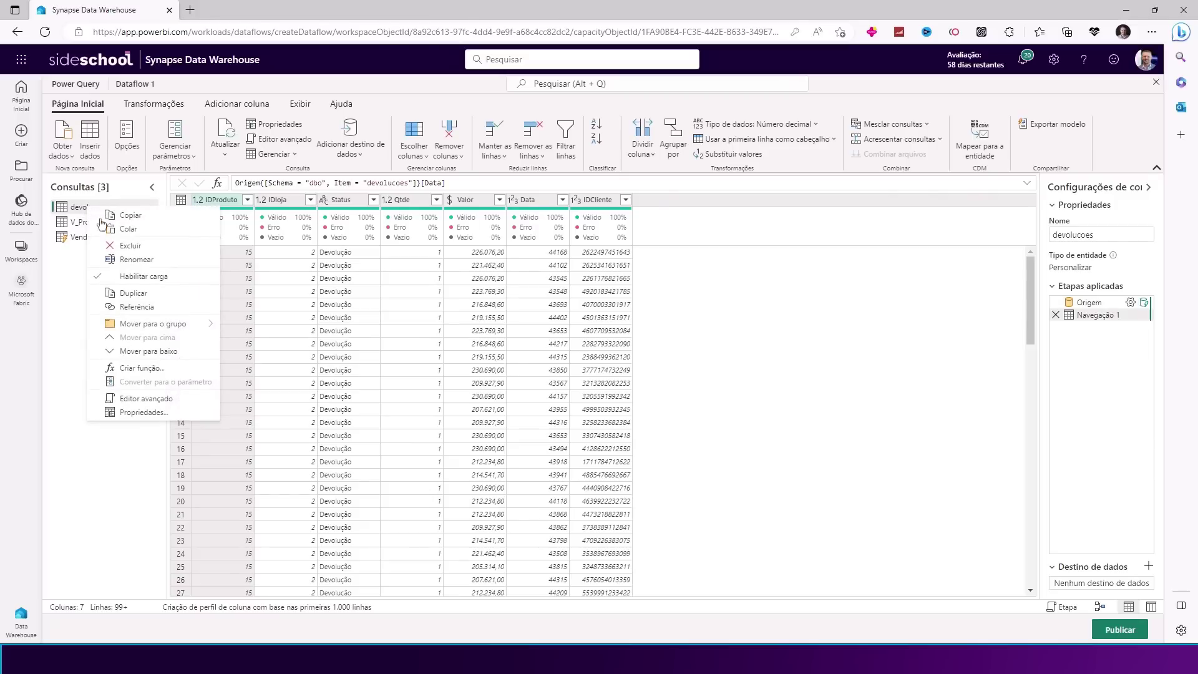
{"action": "left_click", "coordinate": [128, 275]}
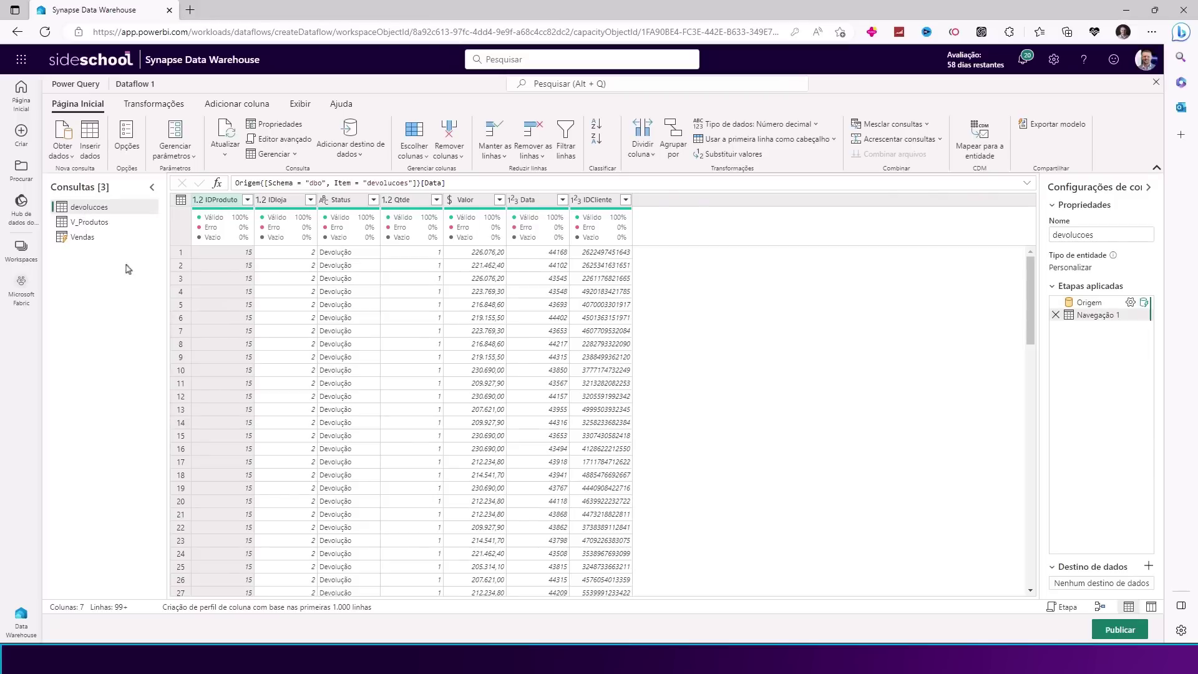
Rename the V_Produtos query as dProdutos
{"action": "left_click", "coordinate": [86, 224]}
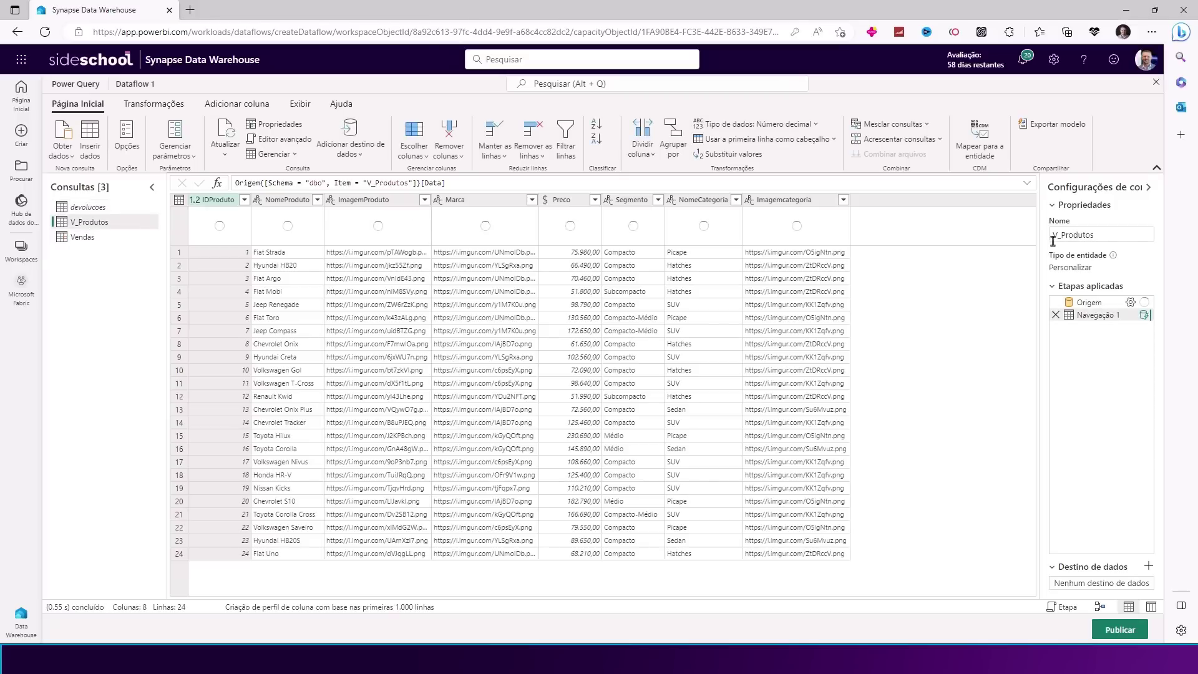
{"action": "left_click_drag", "start_coordinate": [1052, 241], "coordinate": [1049, 242]}
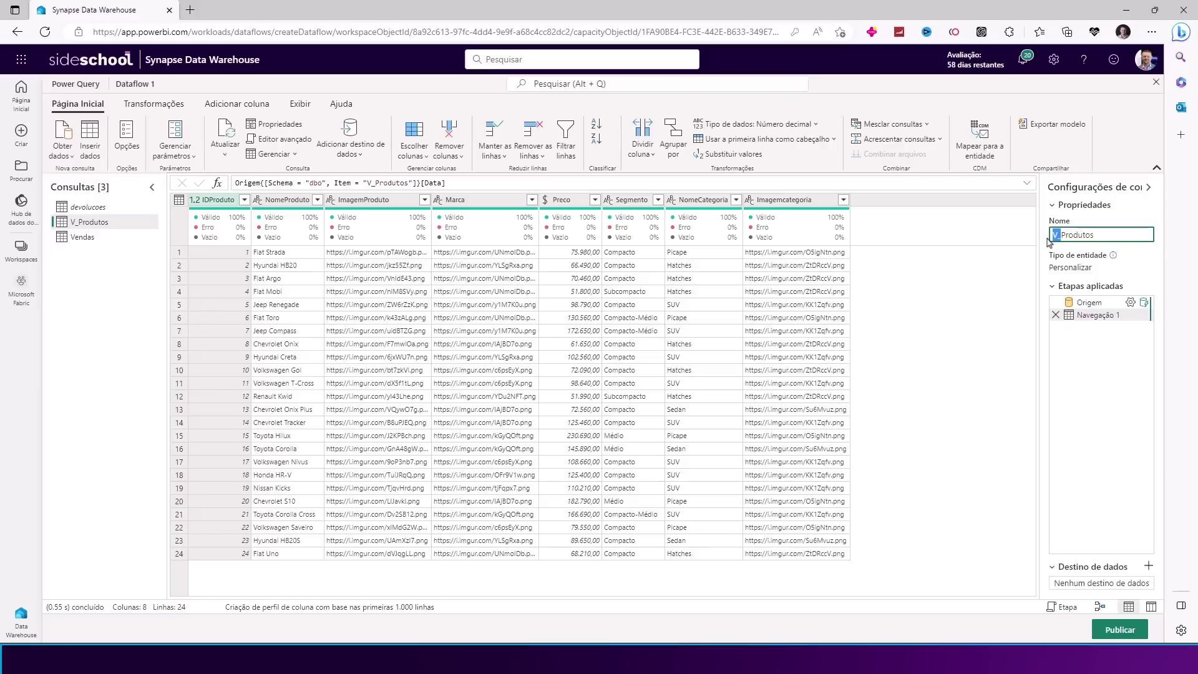
{"action": "type", "text": "d"}
{"action": "key", "text": "Return"}
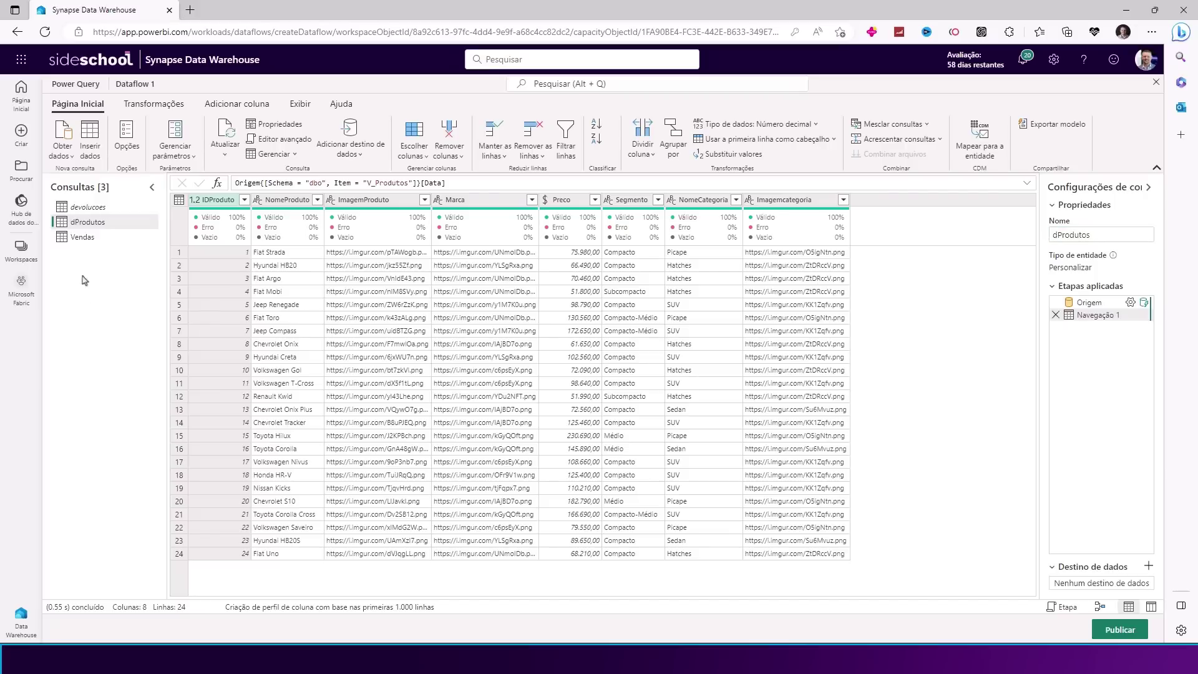
Rename the Vendas query as fVendas and change its Data column's type to date
{"action": "left_click", "coordinate": [83, 238]}
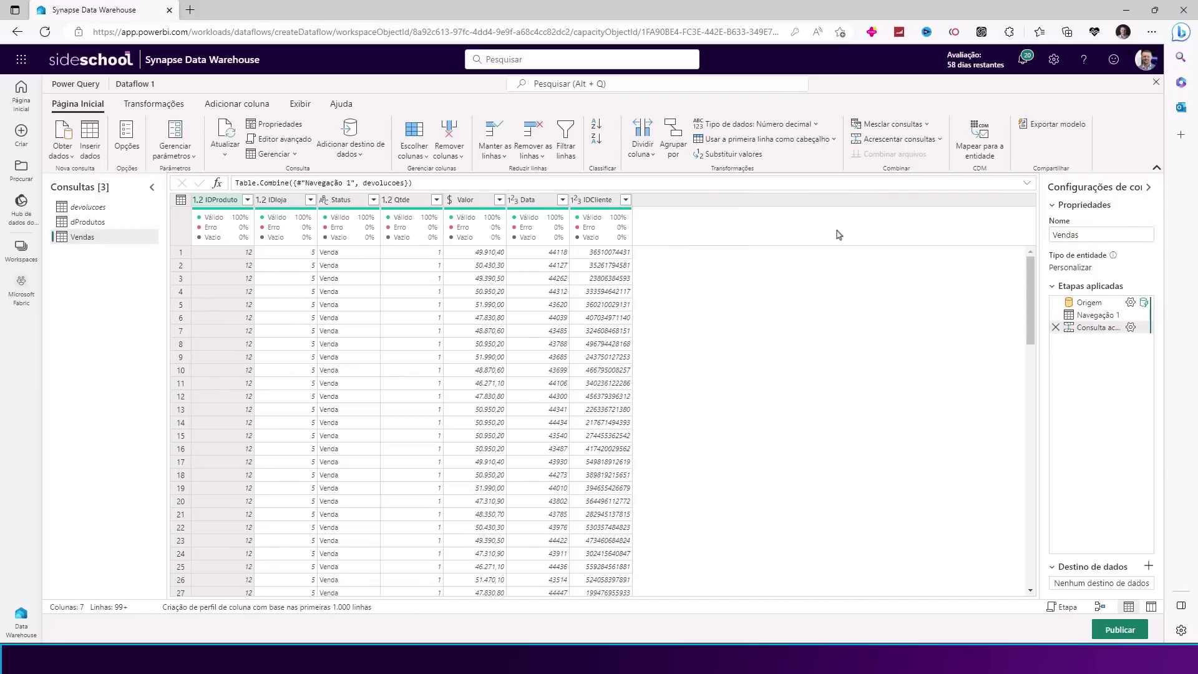
{"action": "left_click", "coordinate": [1053, 235]}
{"action": "type", "text": "f"}
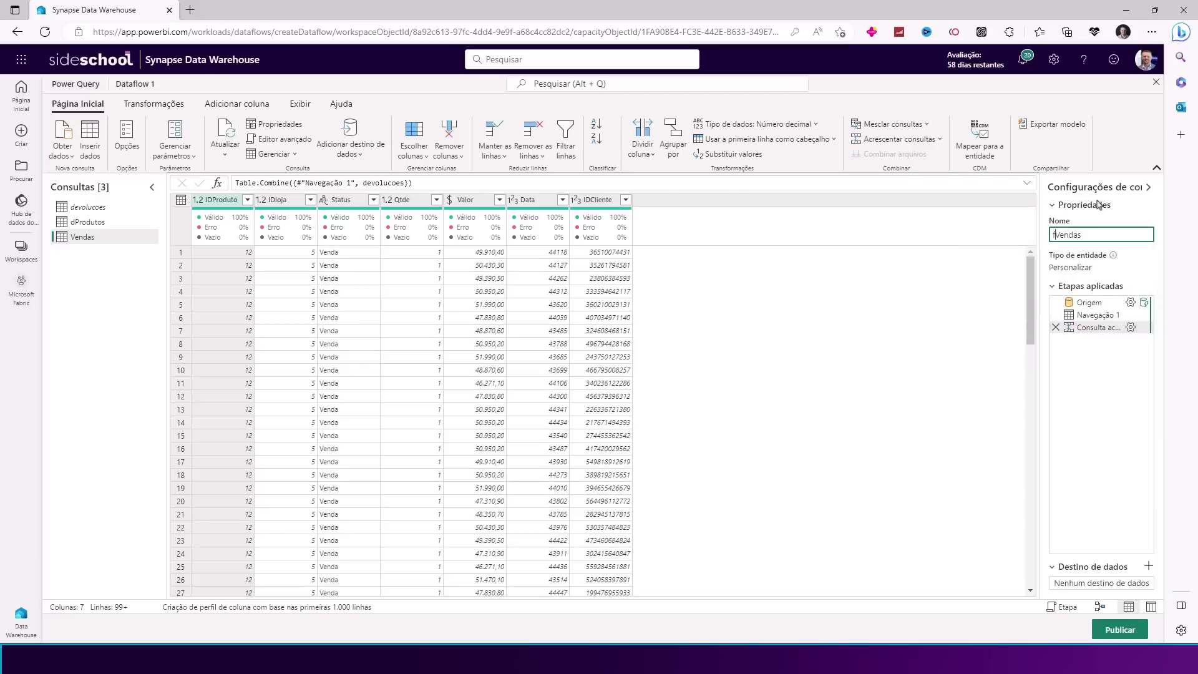
{"action": "key", "text": "Return"}
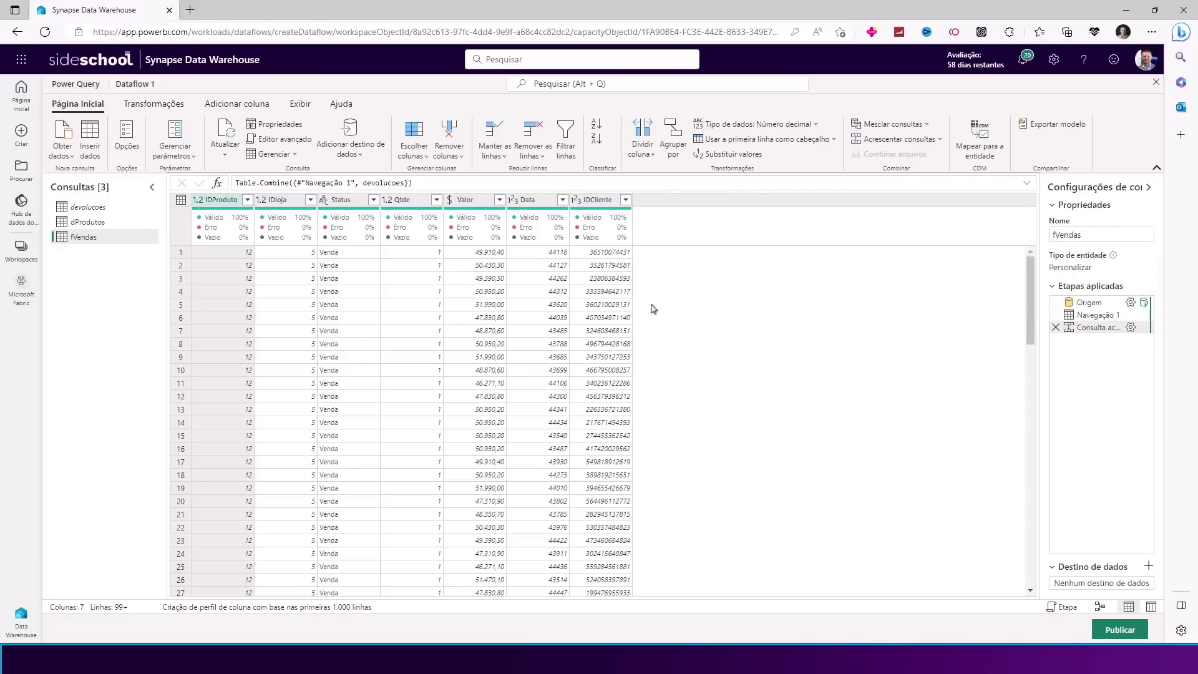
{"action": "left_click", "coordinate": [511, 200]}
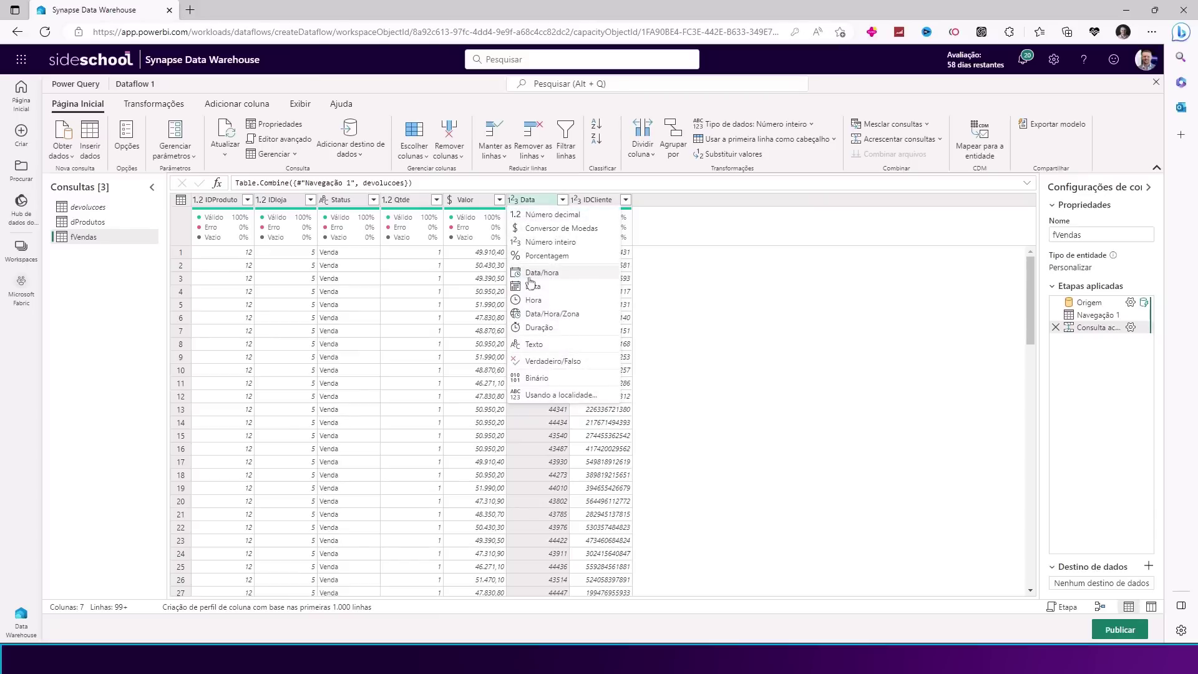
{"action": "left_click", "coordinate": [530, 287]}
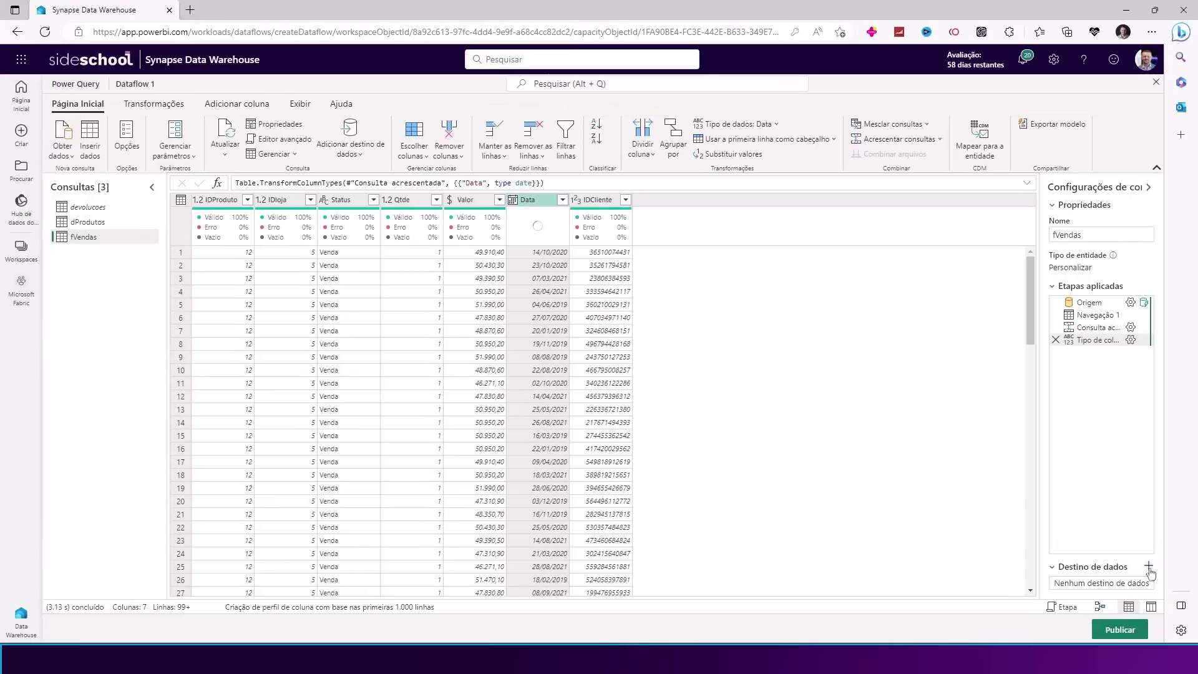
Add a Lakehouse data destination to the fVendas query using the Lakehouse (nenhum) connection
{"action": "left_click", "coordinate": [1149, 568]}
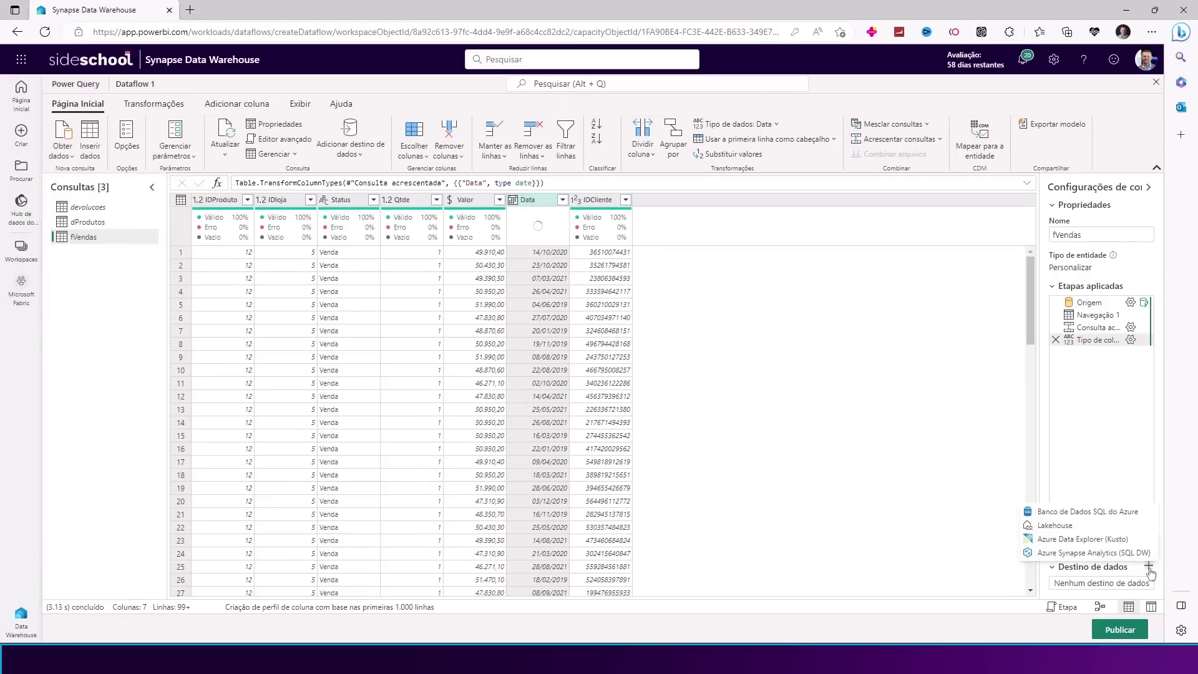
{"action": "left_click", "coordinate": [627, 342]}
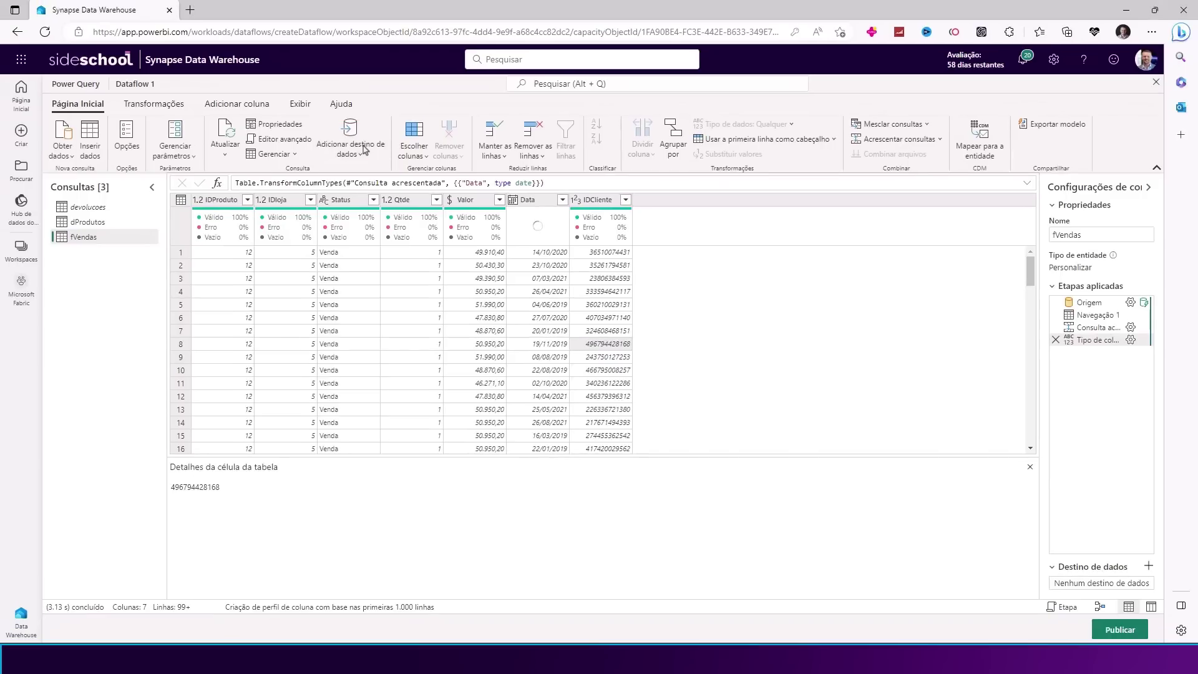
{"action": "left_click", "coordinate": [378, 157]}
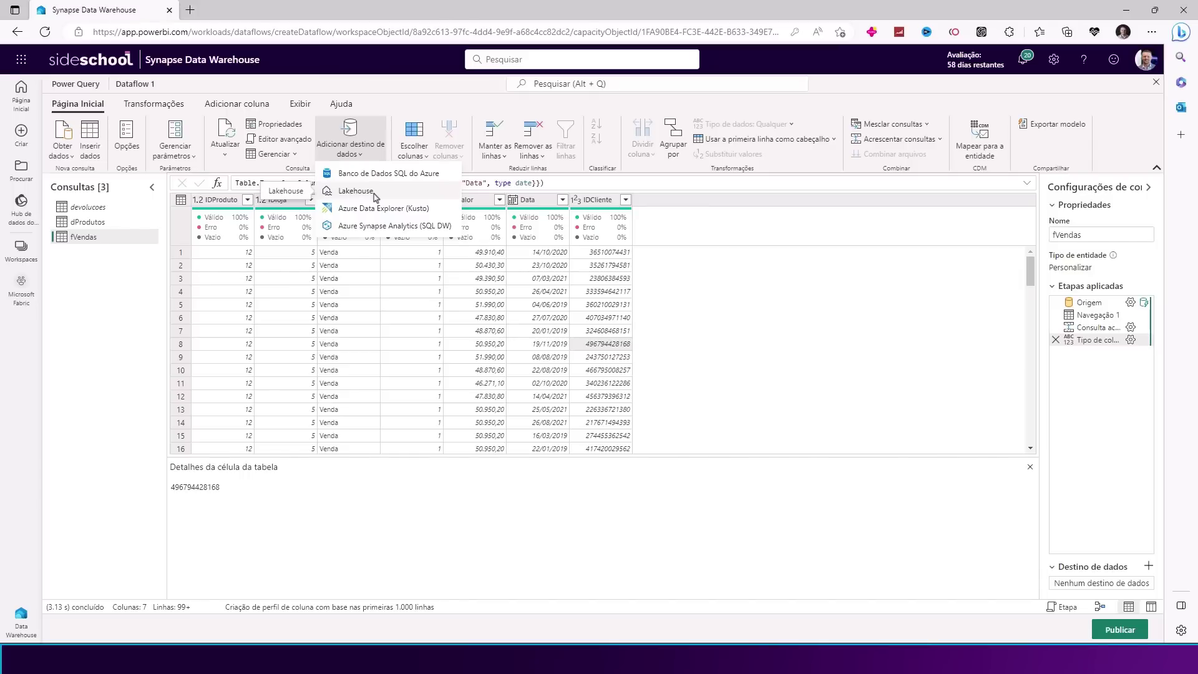
{"action": "left_click", "coordinate": [375, 197]}
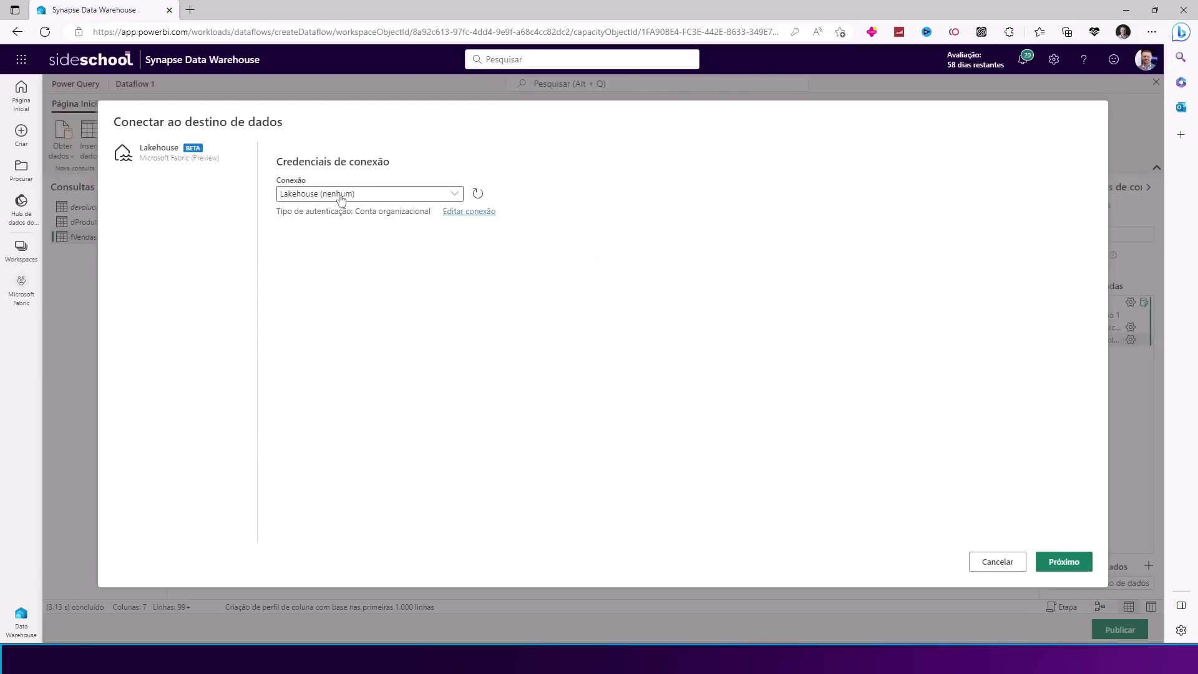
{"action": "left_click", "coordinate": [341, 196]}
{"action": "left_click", "coordinate": [327, 195]}
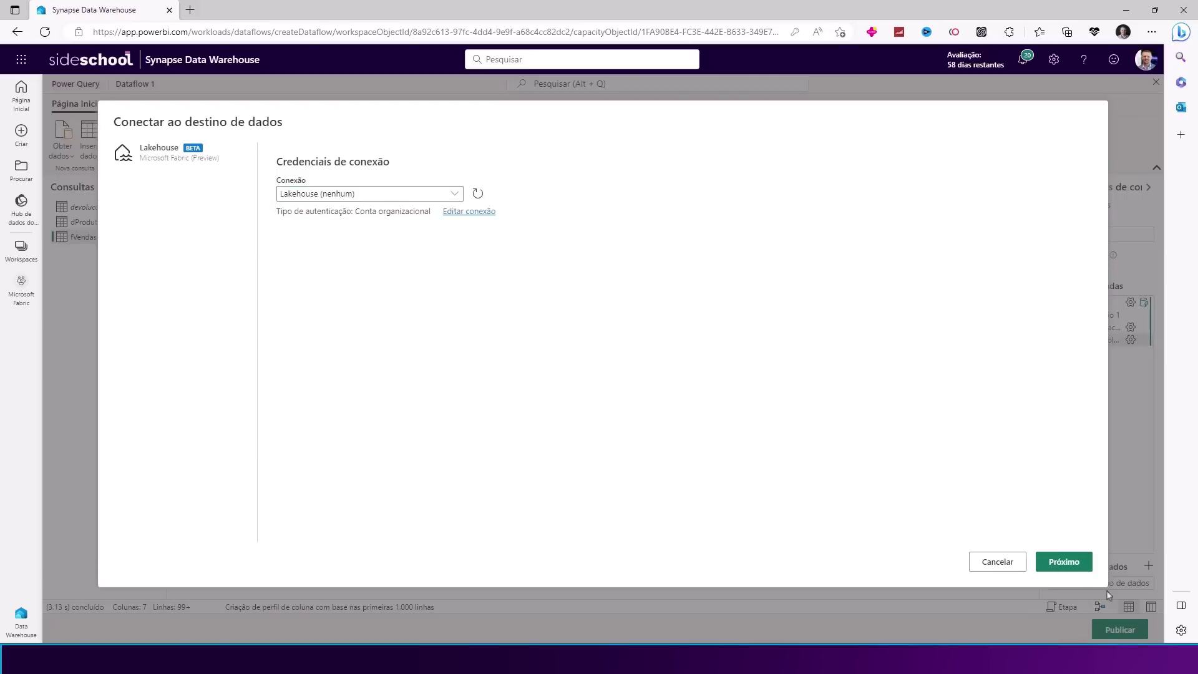
{"action": "left_click", "coordinate": [1063, 562]}
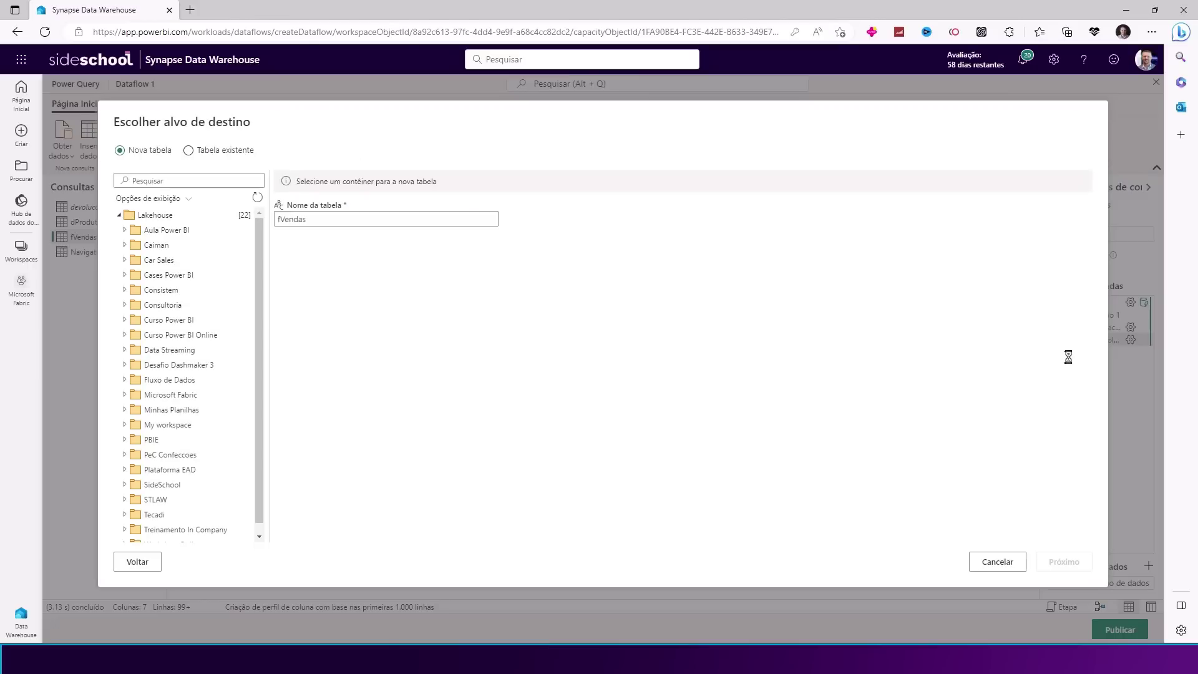
Target a new fVendas table in the Microsoft Fabric workspace's DataflowsStagingLakehouse and save the destination settings with the Substituir update method
{"action": "scroll", "coordinate": [182, 478], "scroll_direction": "down", "scroll_amount": 1}
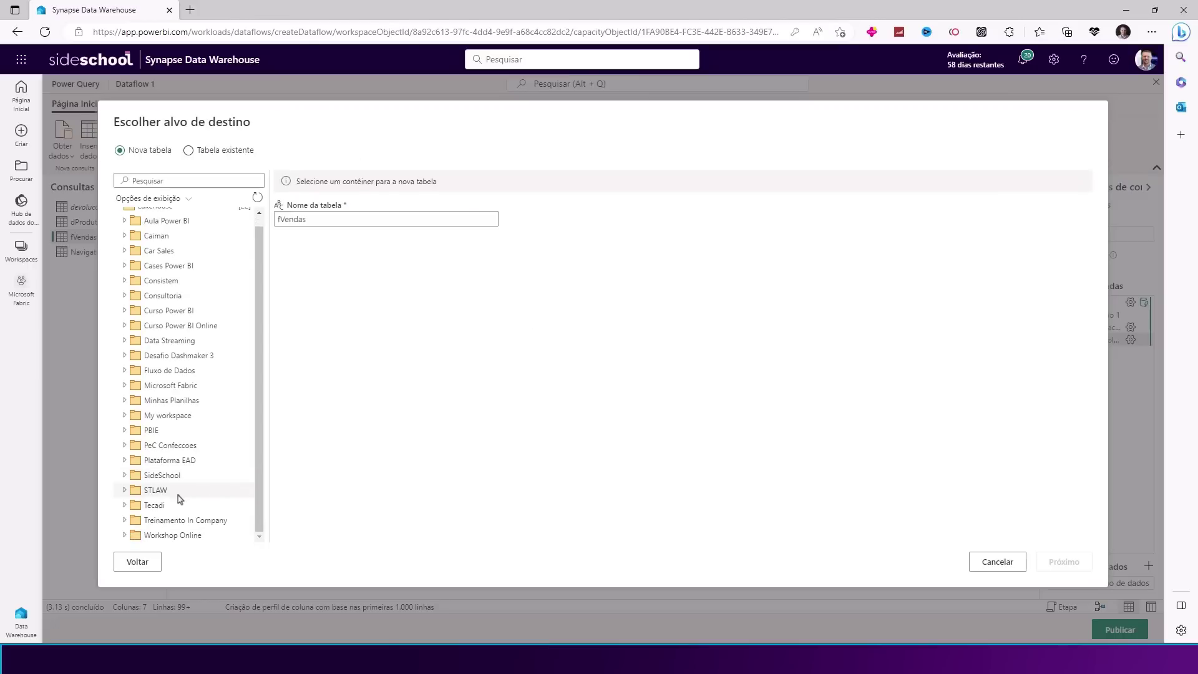
{"action": "left_click", "coordinate": [131, 386]}
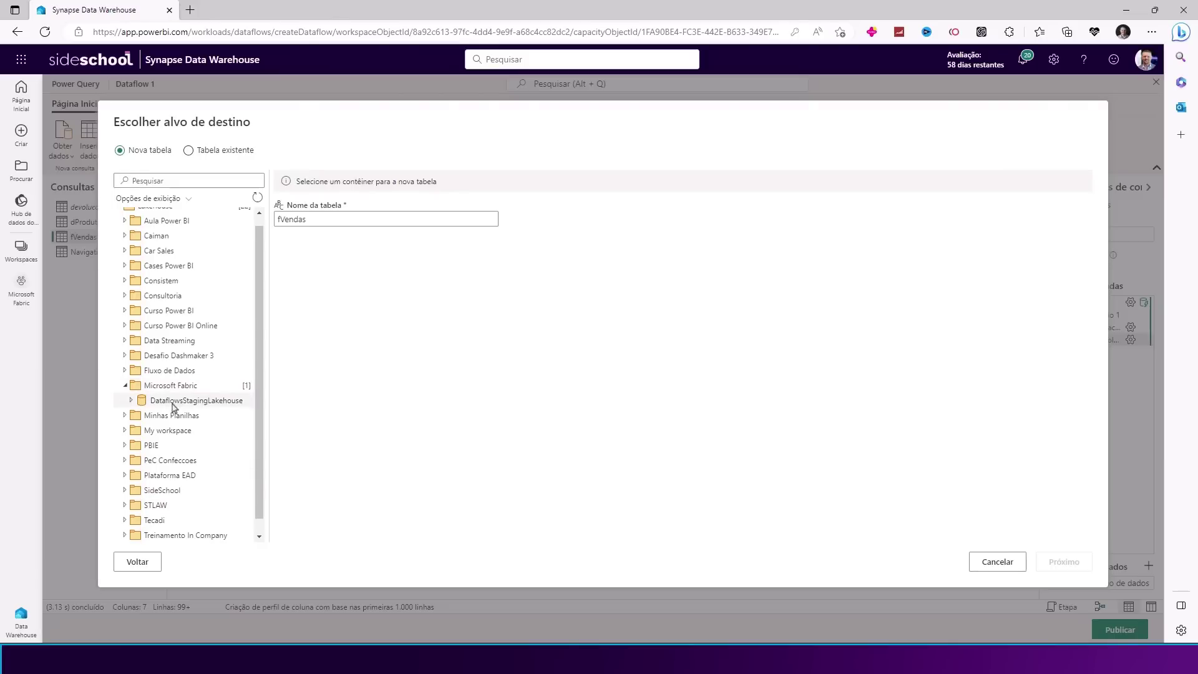
{"action": "left_click", "coordinate": [172, 403]}
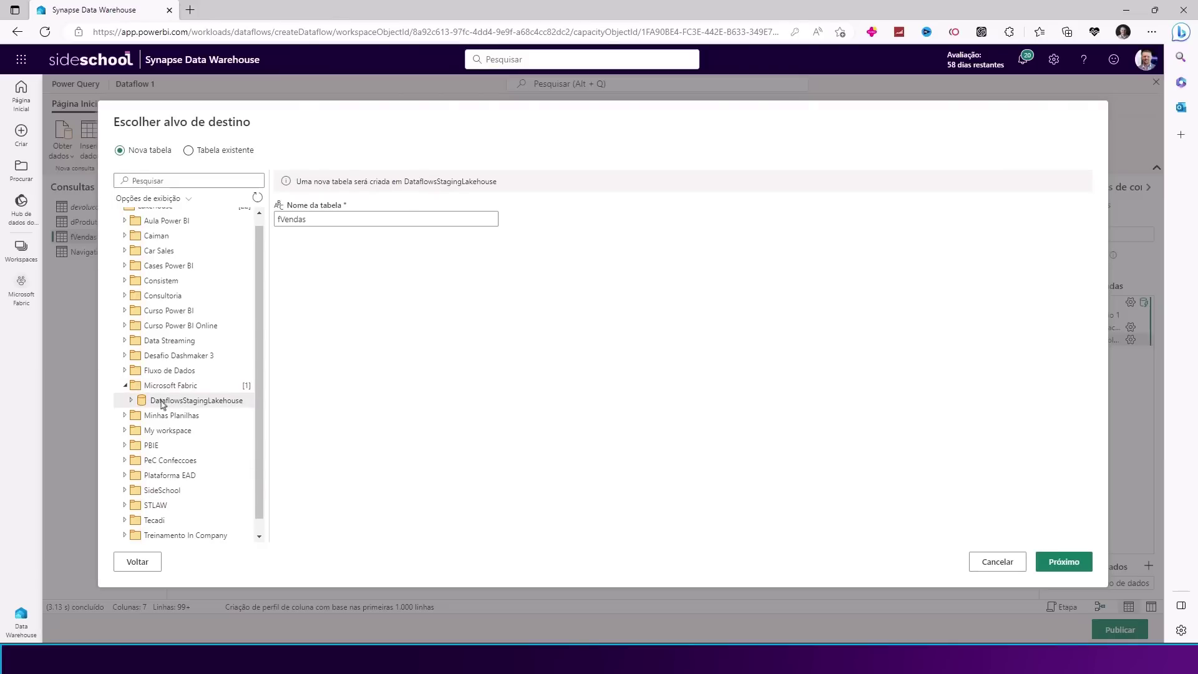
{"action": "left_click", "coordinate": [1064, 561]}
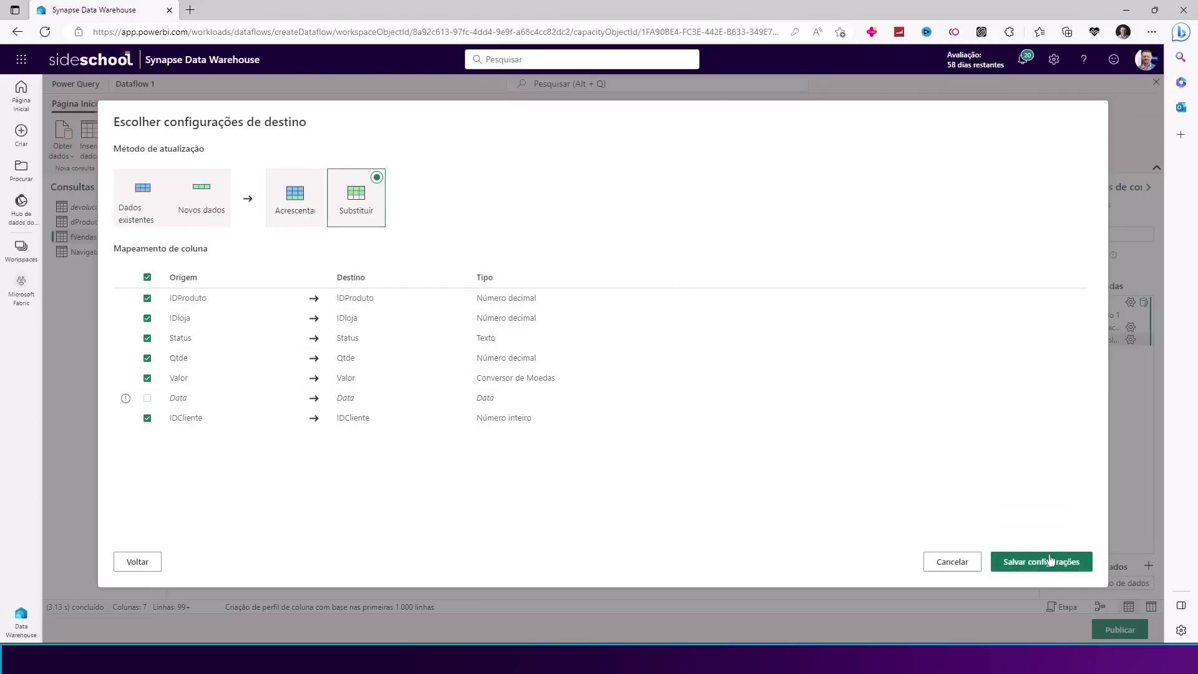
{"action": "left_click", "coordinate": [1079, 561]}
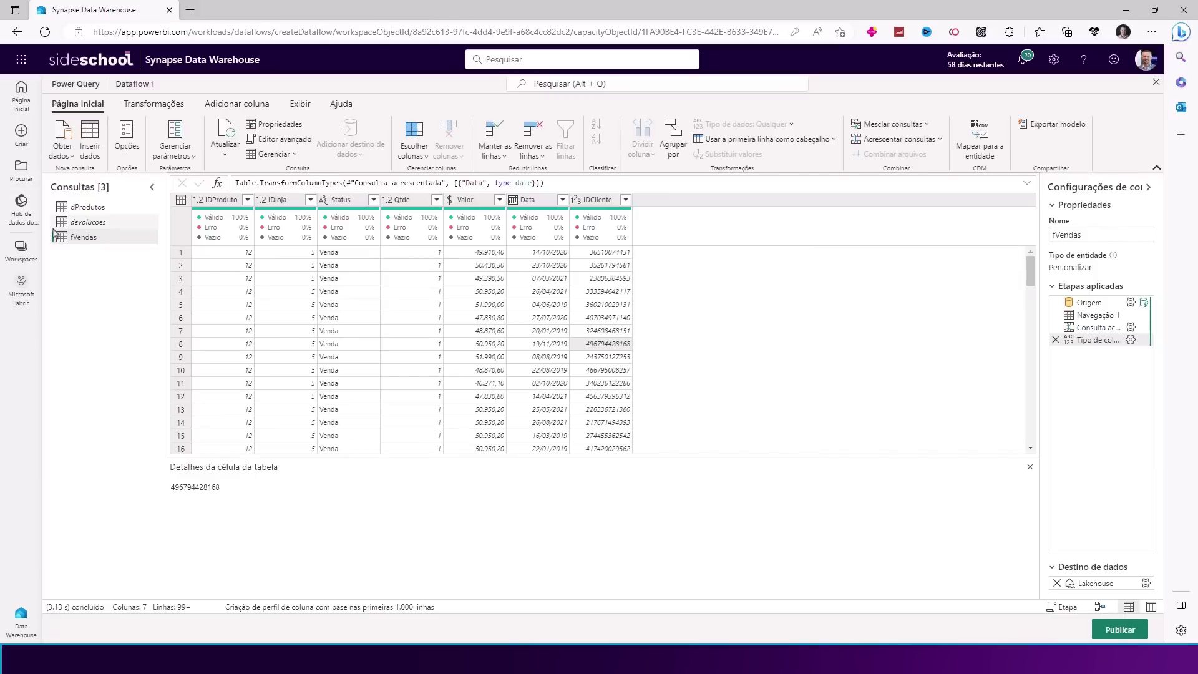
Add a Lakehouse destination to the dProdutos query, targeting a new dProdutos table in DataflowsStagingLakehouse with the Substituir method
{"action": "left_click", "coordinate": [81, 208]}
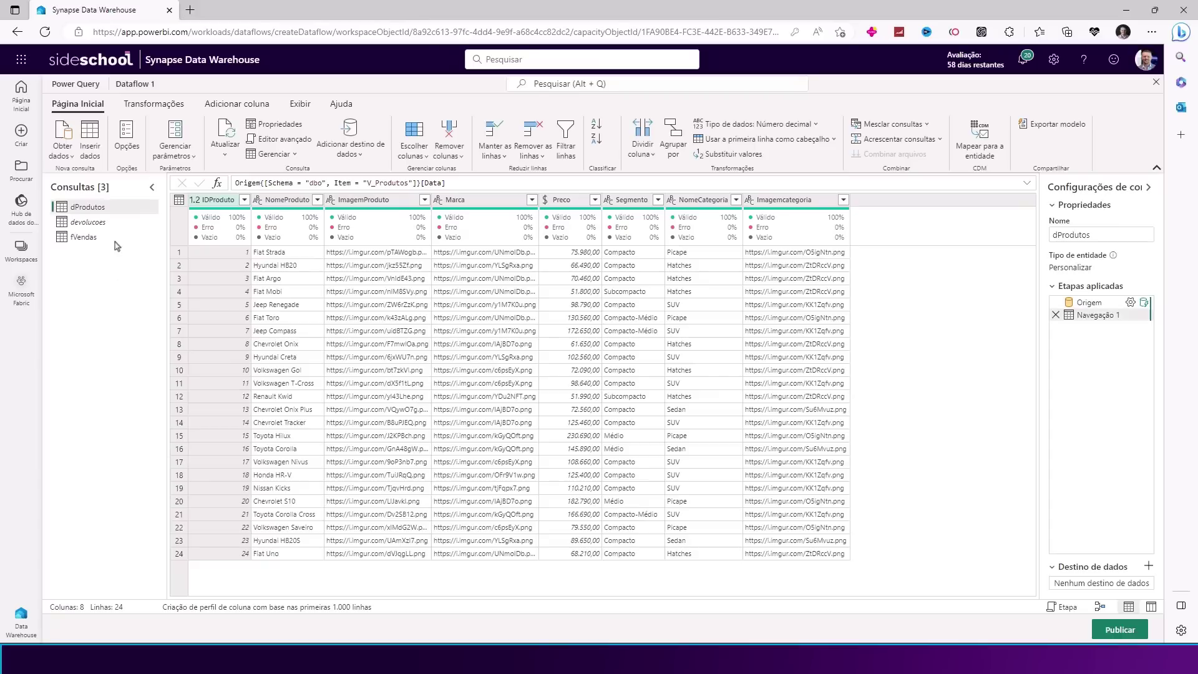
{"action": "left_click", "coordinate": [1149, 566]}
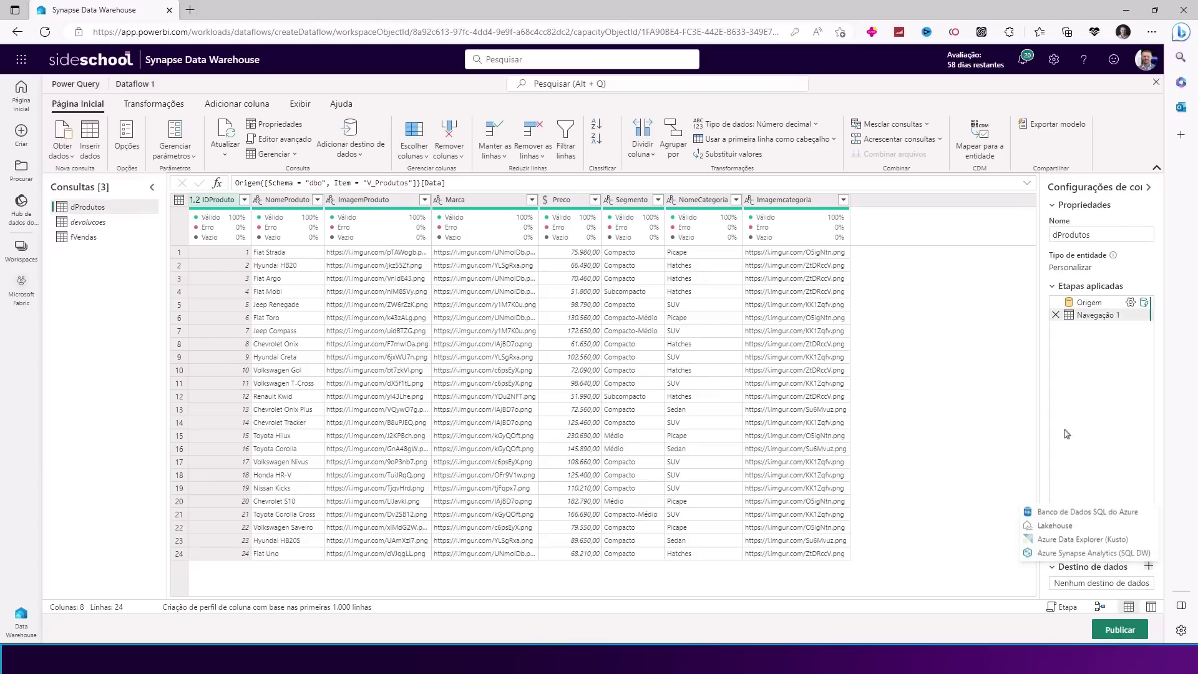
{"action": "left_click", "coordinate": [1072, 527]}
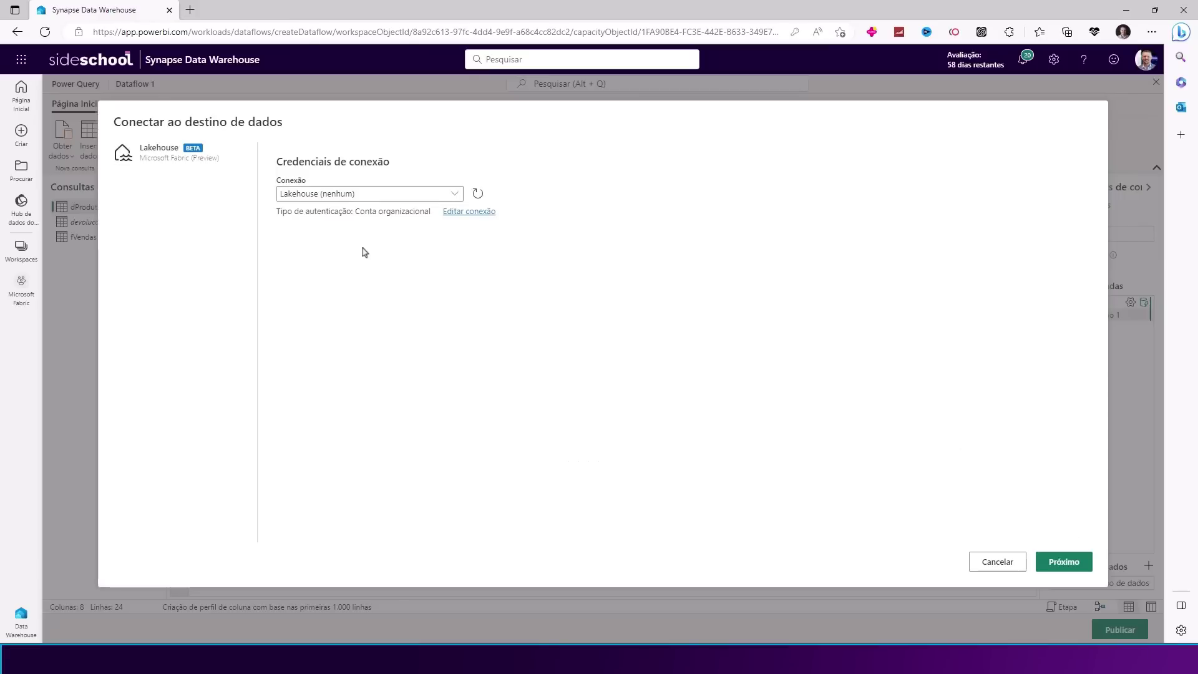
{"action": "left_click", "coordinate": [1079, 565]}
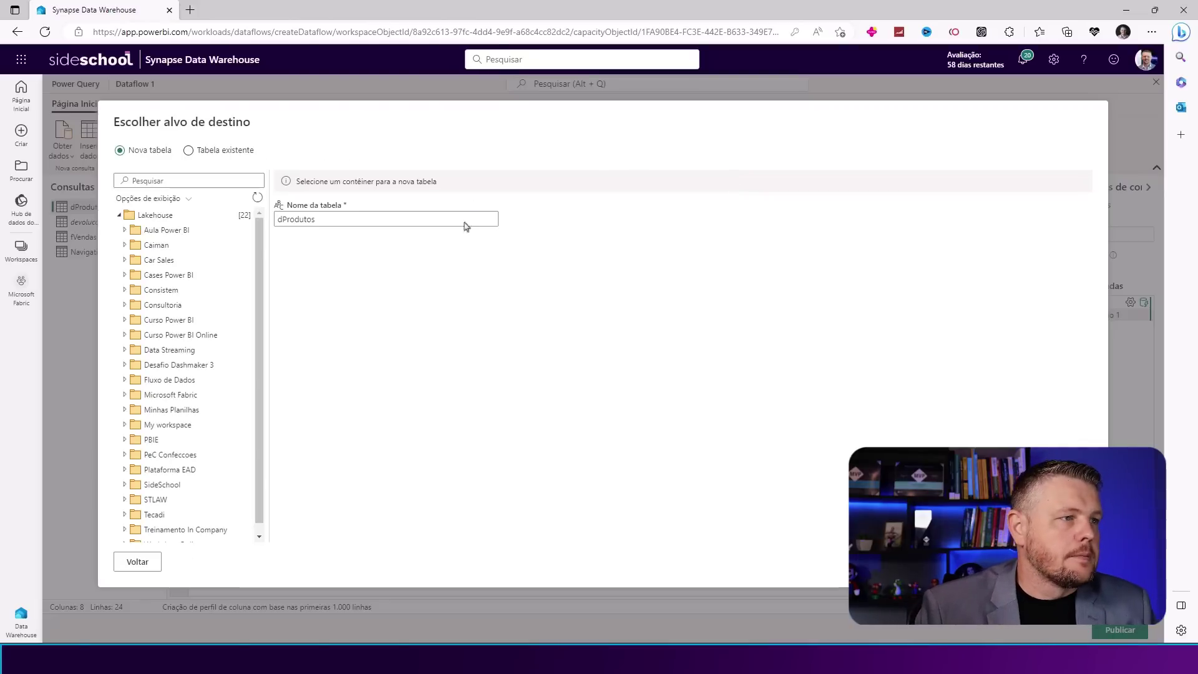
{"action": "left_click", "coordinate": [124, 396]}
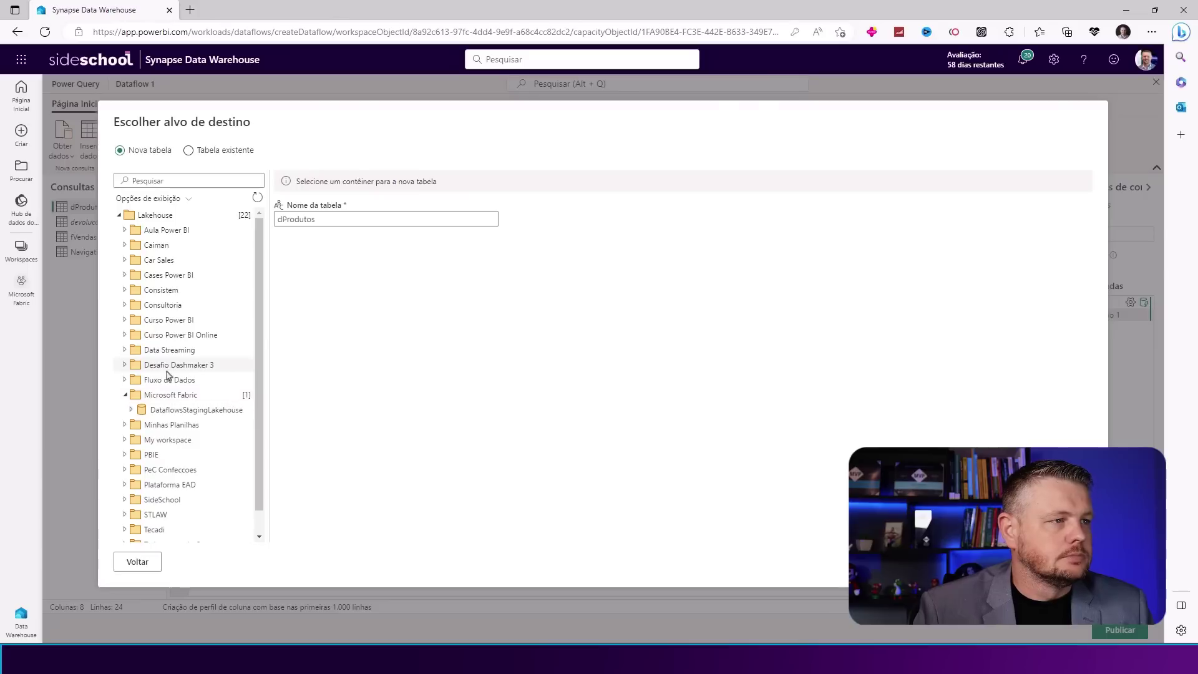
{"action": "left_click", "coordinate": [177, 411]}
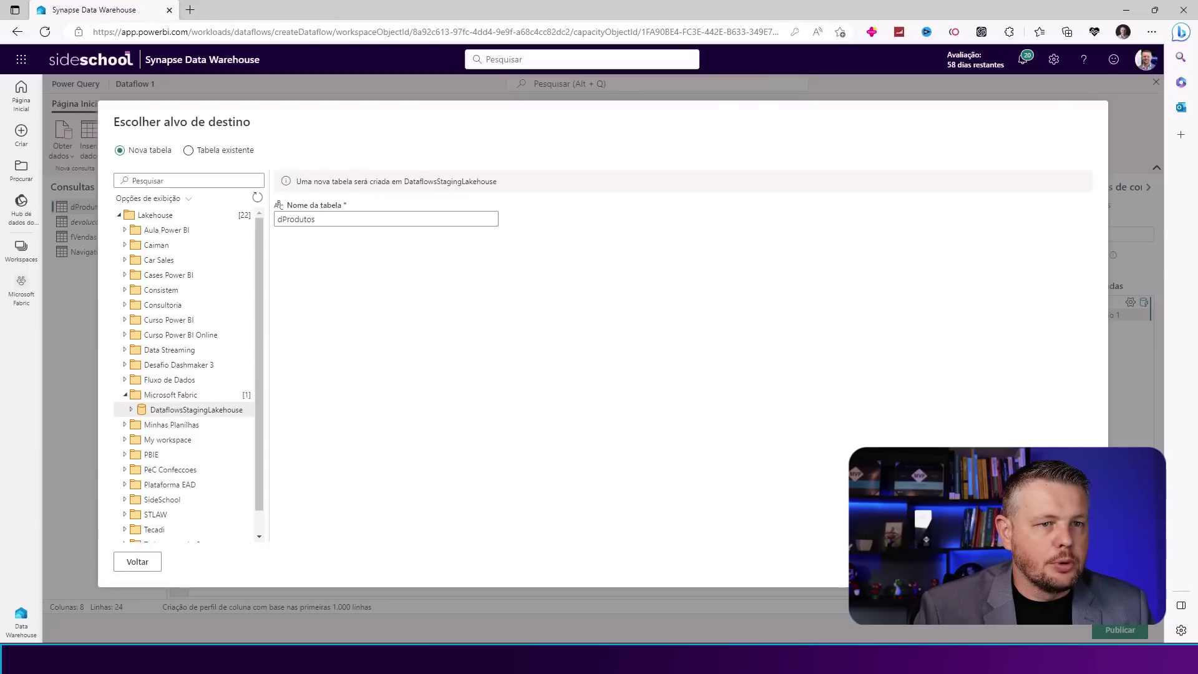
{"action": "left_click", "coordinate": [1061, 561]}
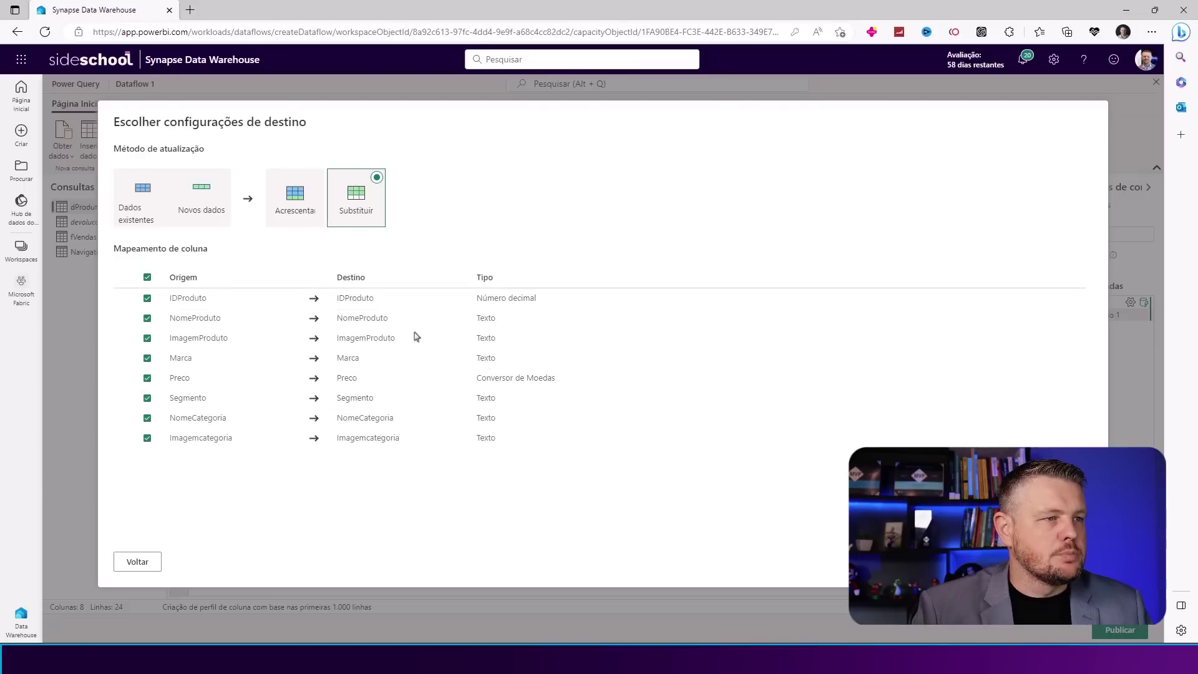
{"action": "left_click", "coordinate": [1055, 561]}
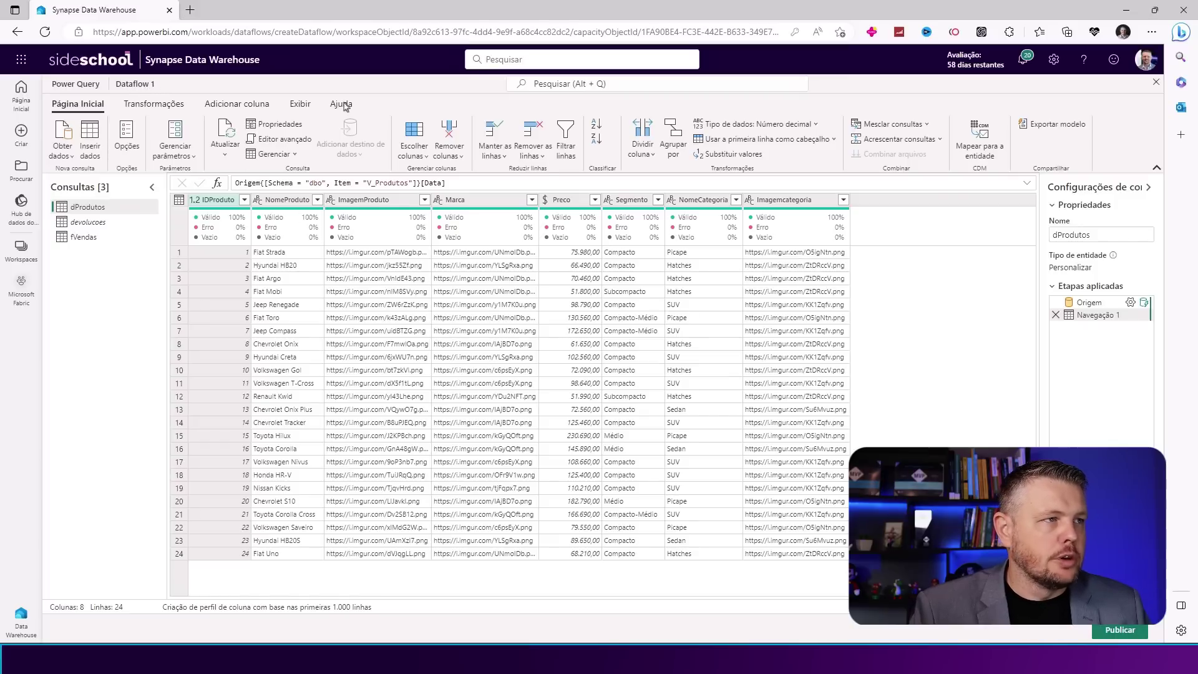
Publish the dataflow to the workspace and slightly widen the Tipo column of the item list
{"action": "left_click", "coordinate": [1125, 635]}
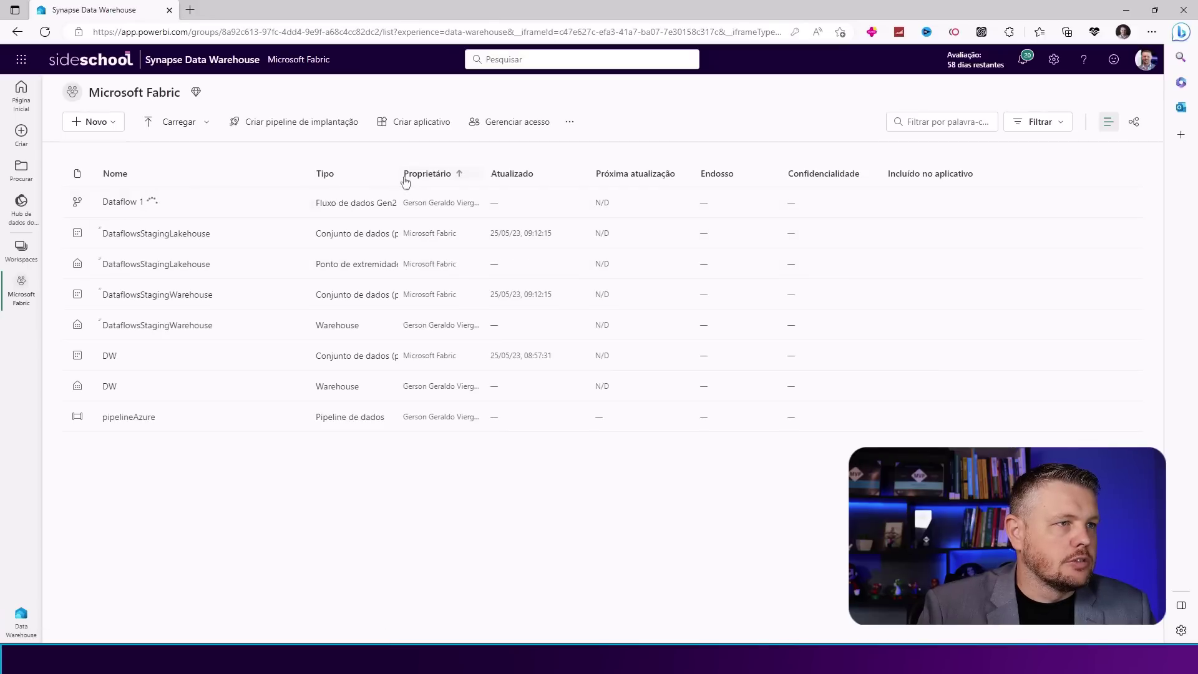
{"action": "left_click_drag", "start_coordinate": [396, 174], "coordinate": [403, 174]}
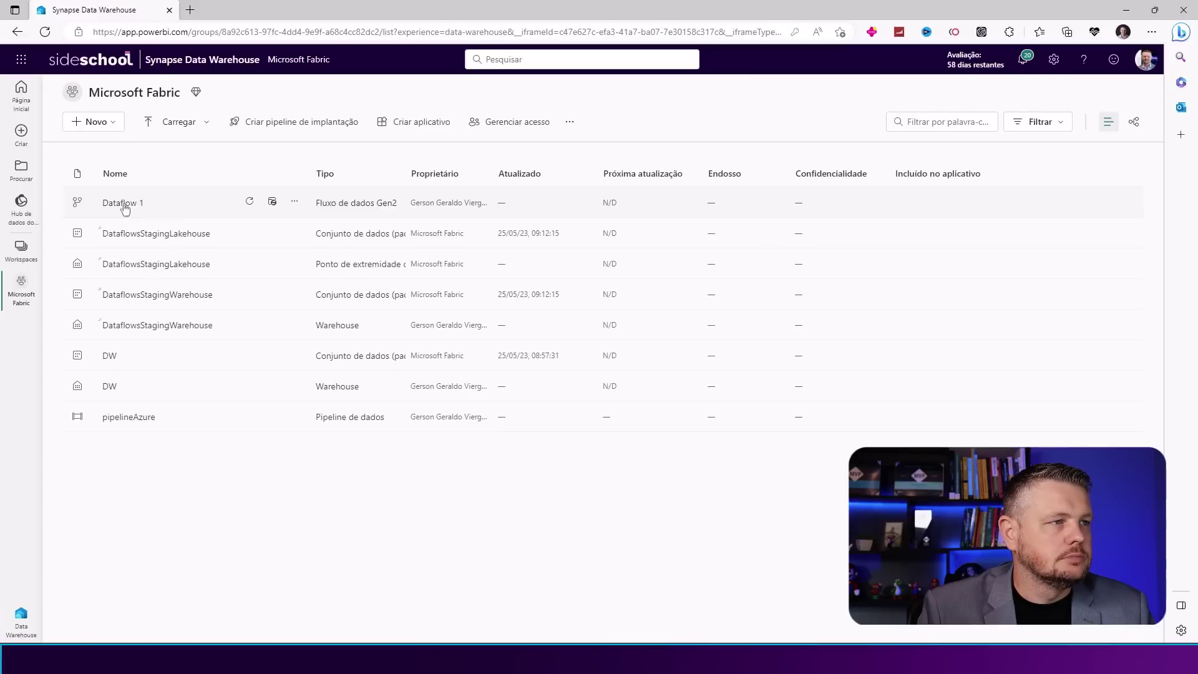
Rename the dataflow Dataflow 1 as DataflowFabric in its properties and refresh it
{"action": "left_click", "coordinate": [295, 202]}
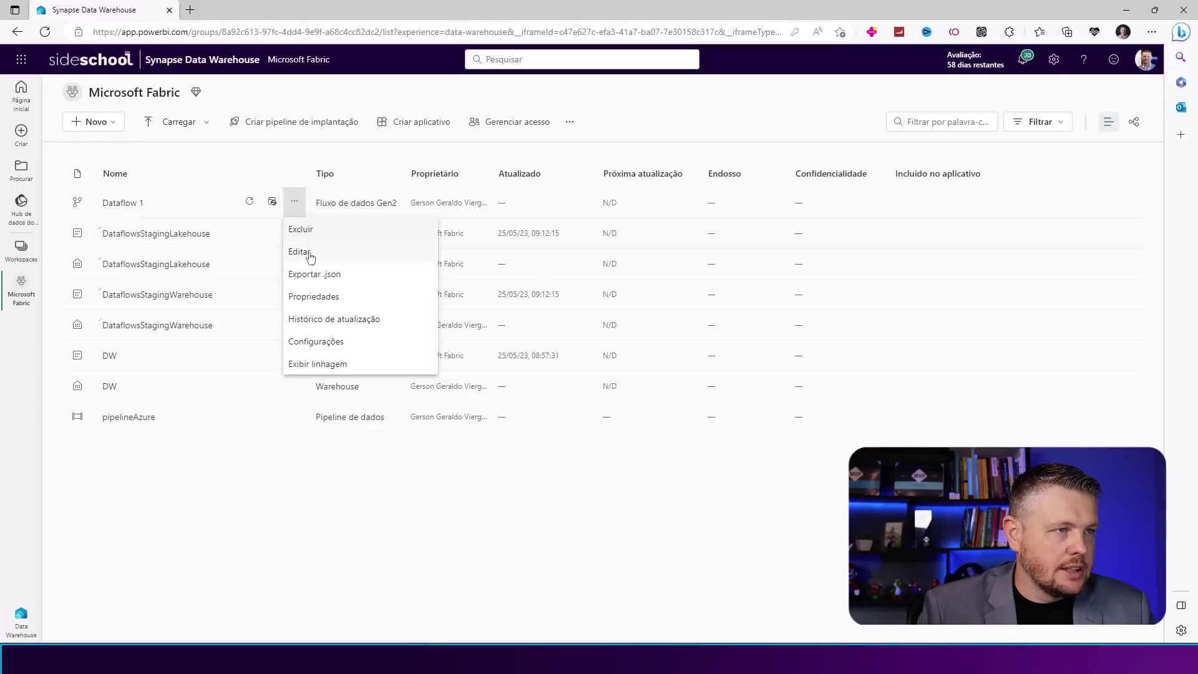
{"action": "left_click", "coordinate": [314, 298]}
{"action": "left_click", "coordinate": [904, 193]}
{"action": "key", "text": "BackSpace"}
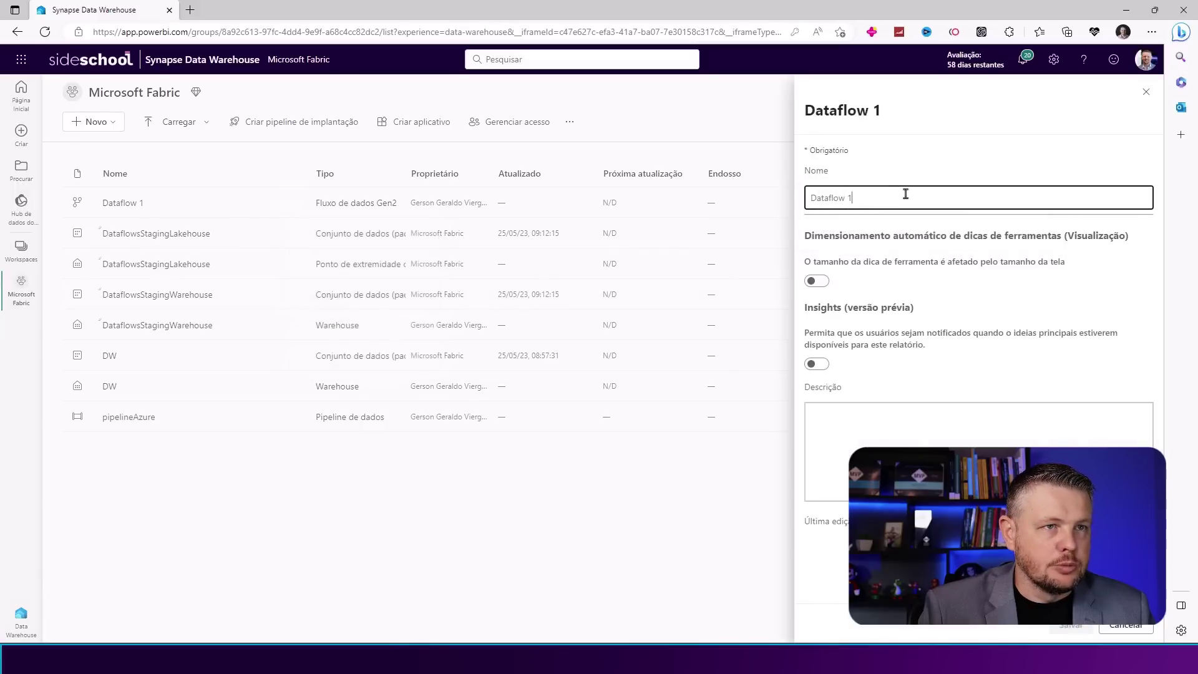
{"action": "key", "text": "BackSpace"}
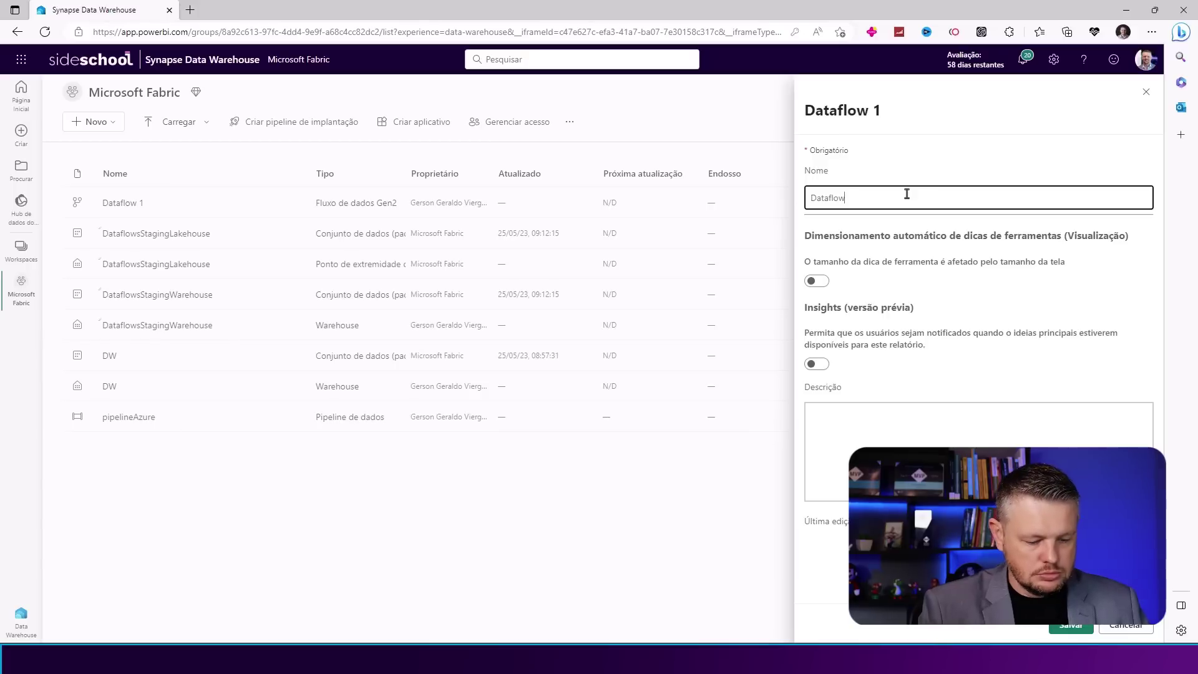
{"action": "type", "text": "Fabric"}
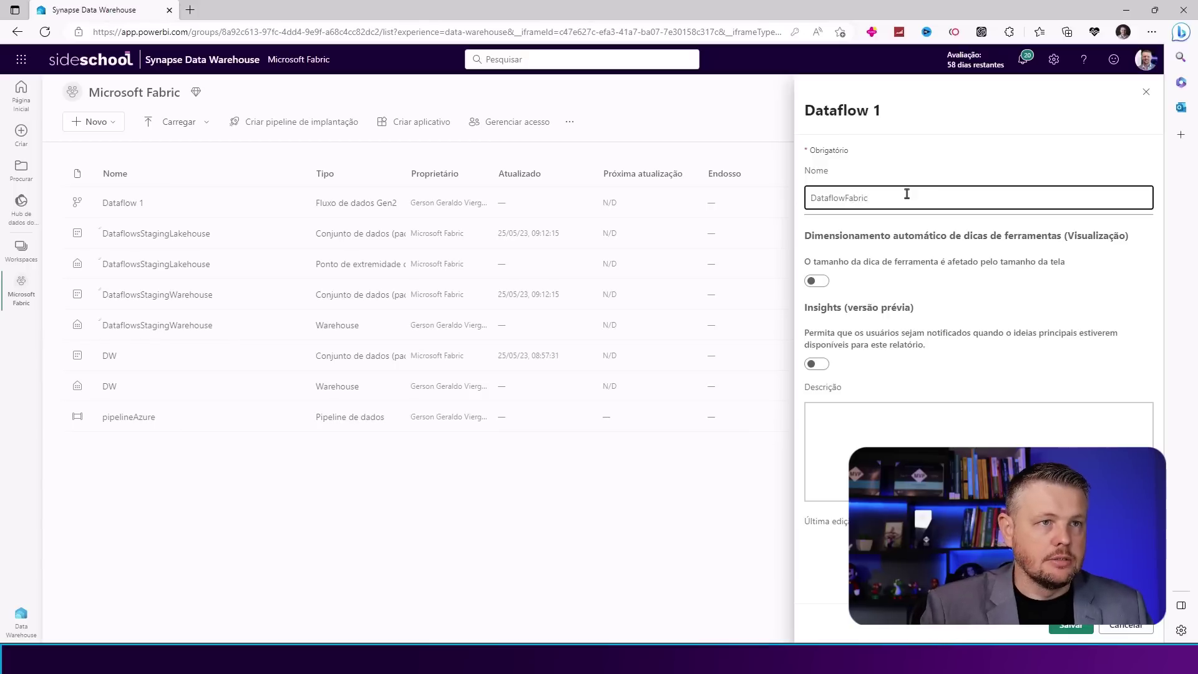
{"action": "left_click", "coordinate": [1069, 626]}
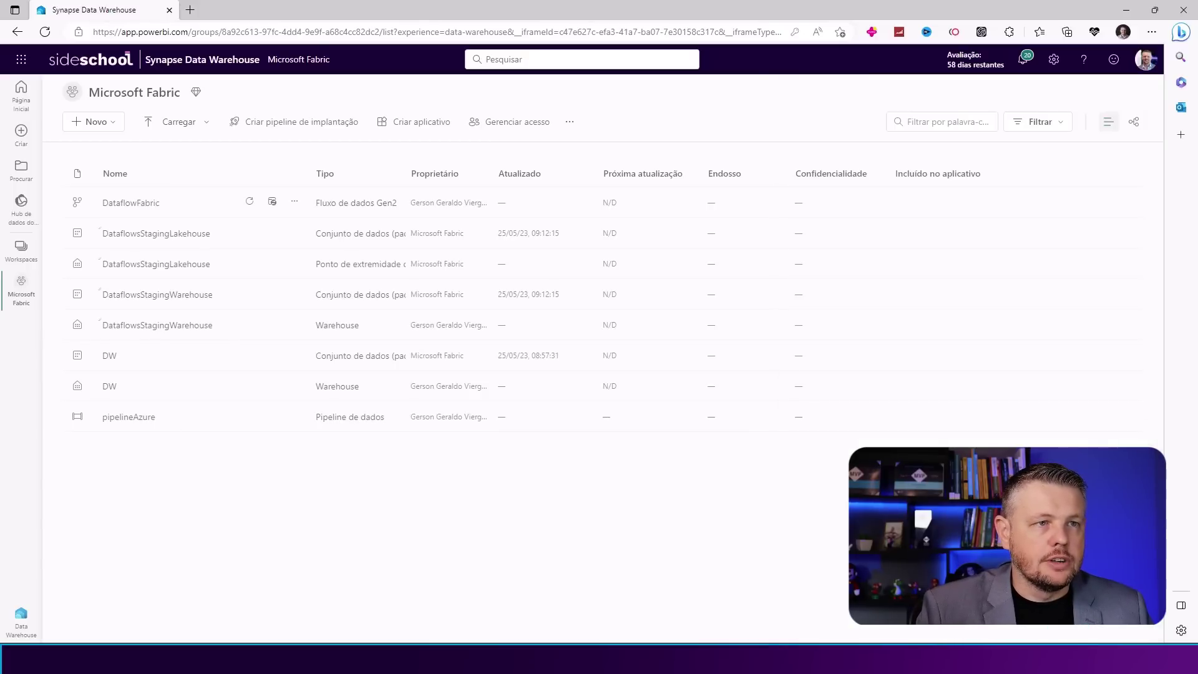
{"action": "left_click", "coordinate": [250, 202]}
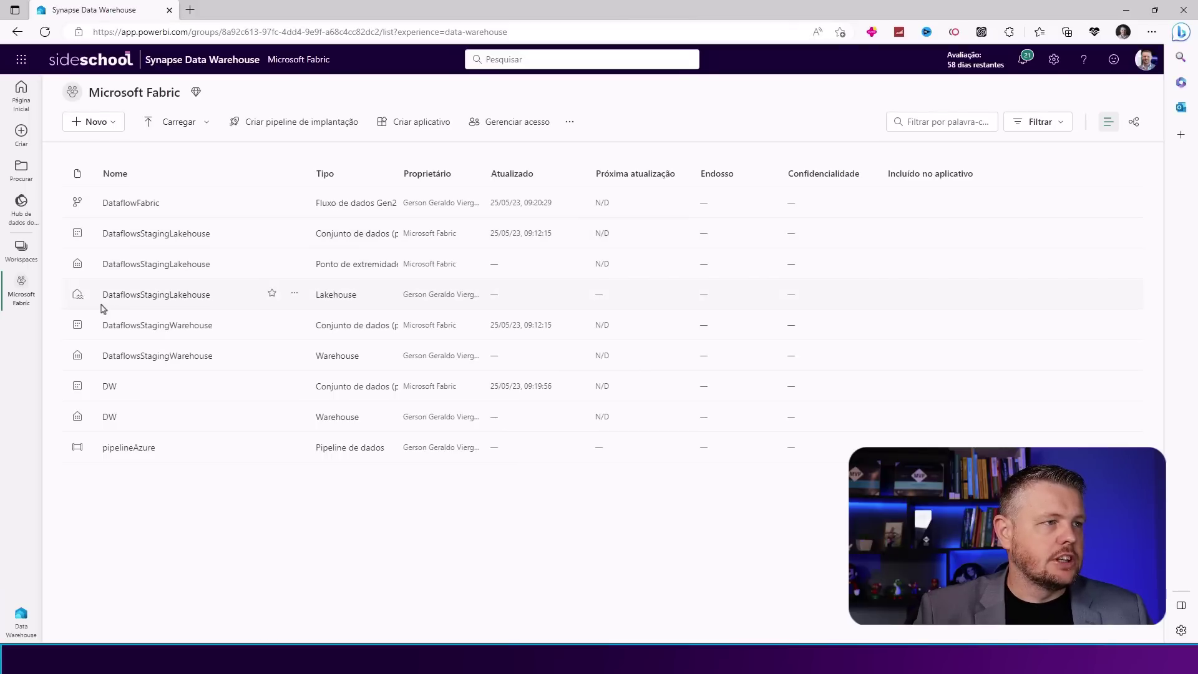
Open the DataflowsStagingLakehouse lakehouse and preview the data of its dProdutos and fVendas tables
{"action": "left_click", "coordinate": [177, 299]}
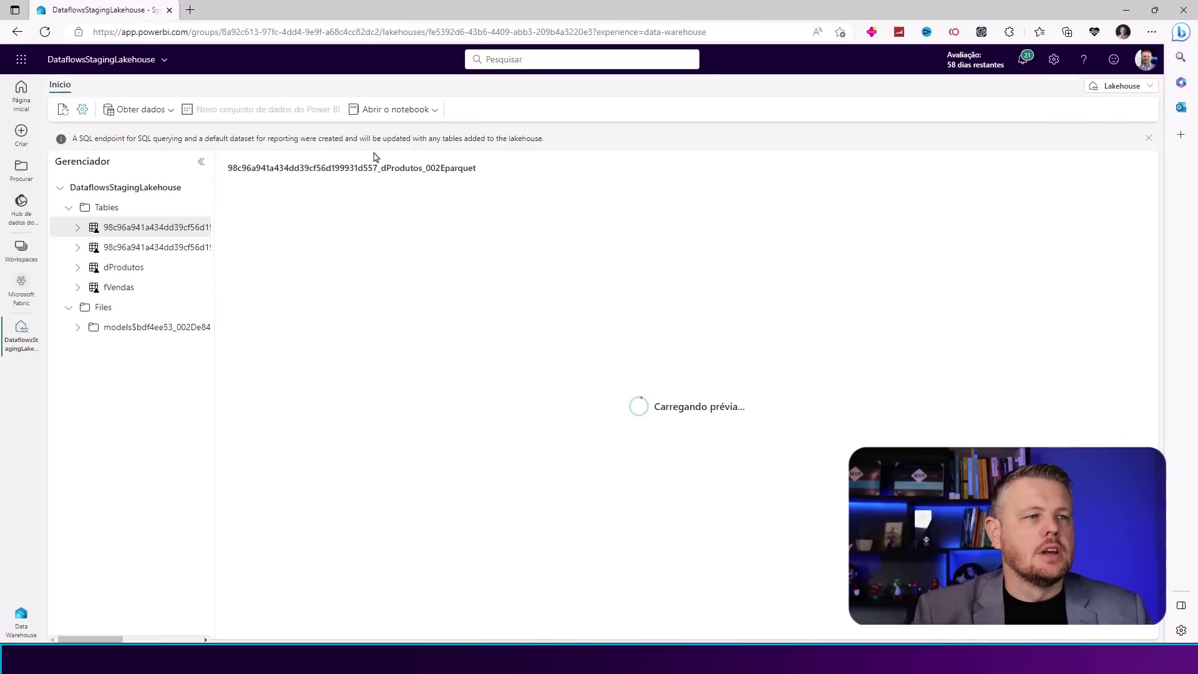
{"action": "left_click", "coordinate": [137, 271]}
{"action": "left_click", "coordinate": [121, 292]}
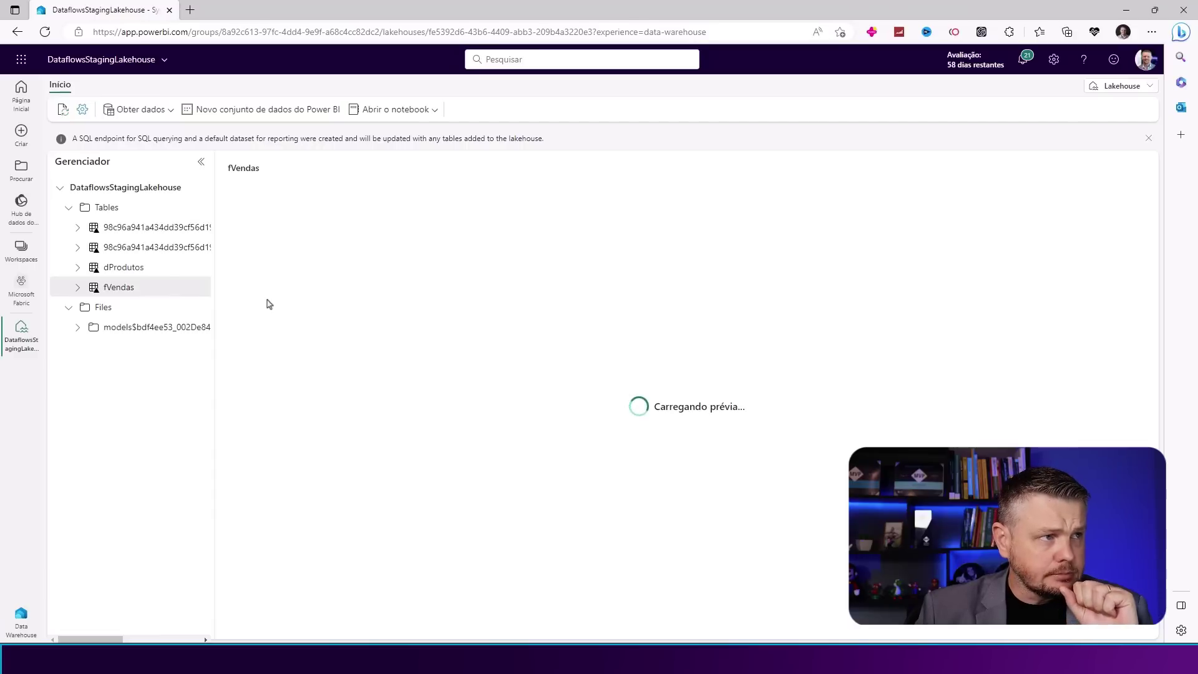
{"action": "left_click", "coordinate": [122, 274]}
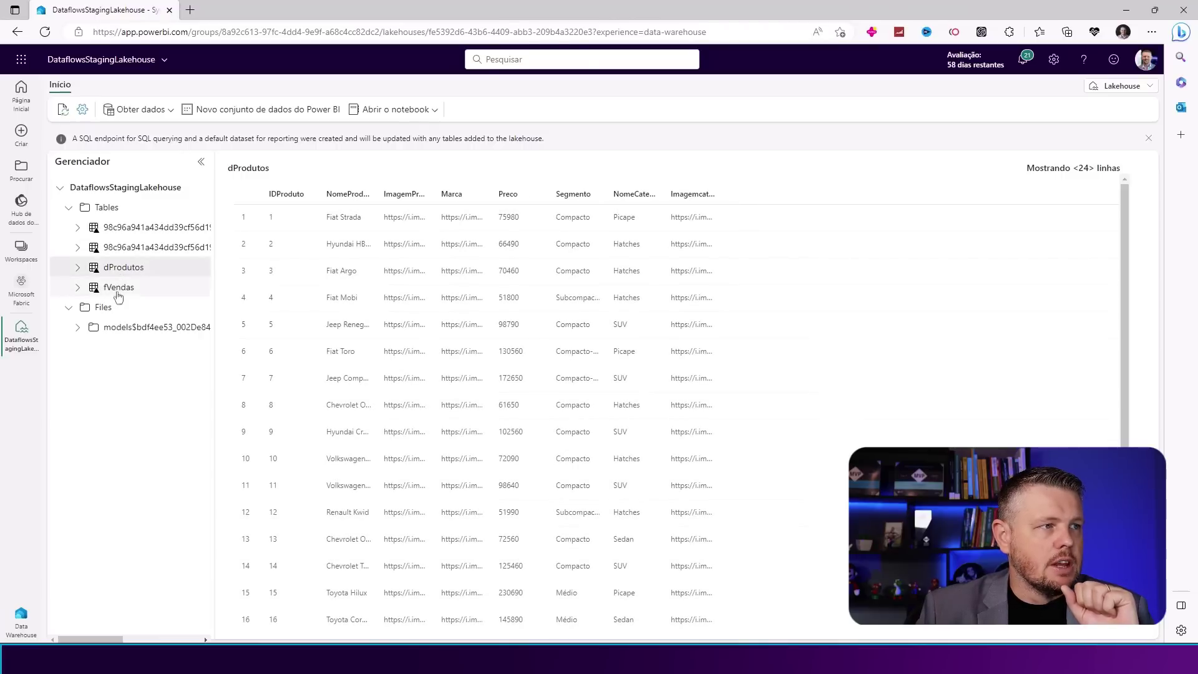
{"action": "left_click", "coordinate": [78, 268]}
{"action": "left_click", "coordinate": [77, 268]}
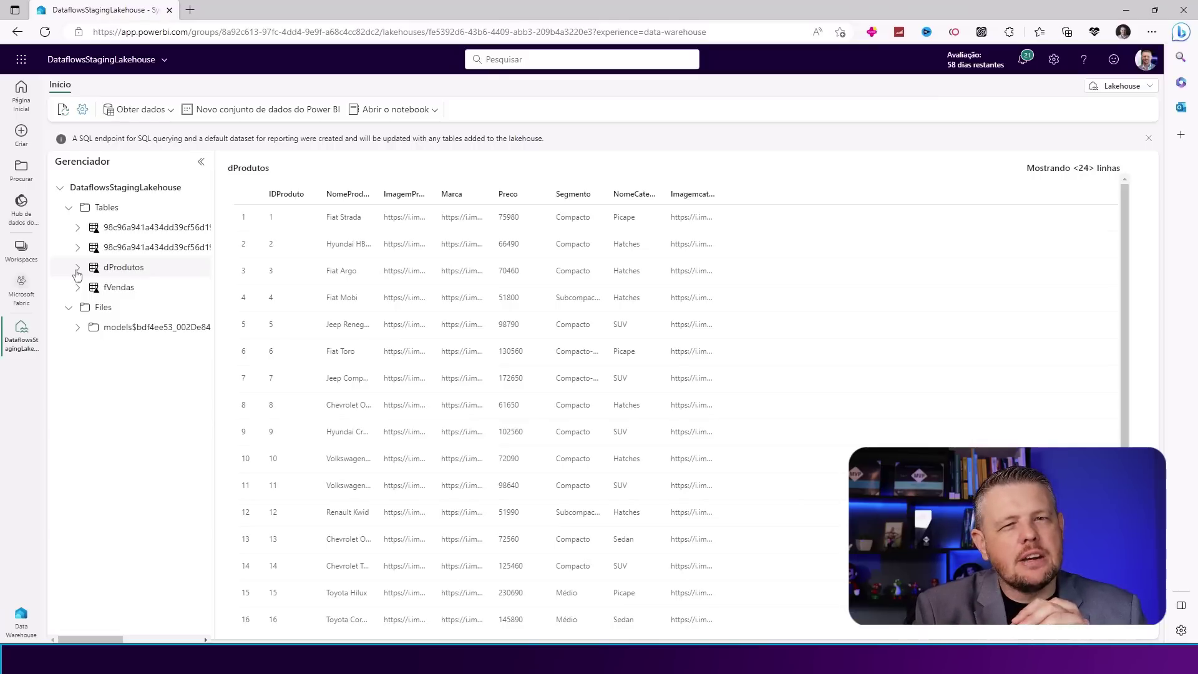
{"action": "left_click", "coordinate": [106, 288]}
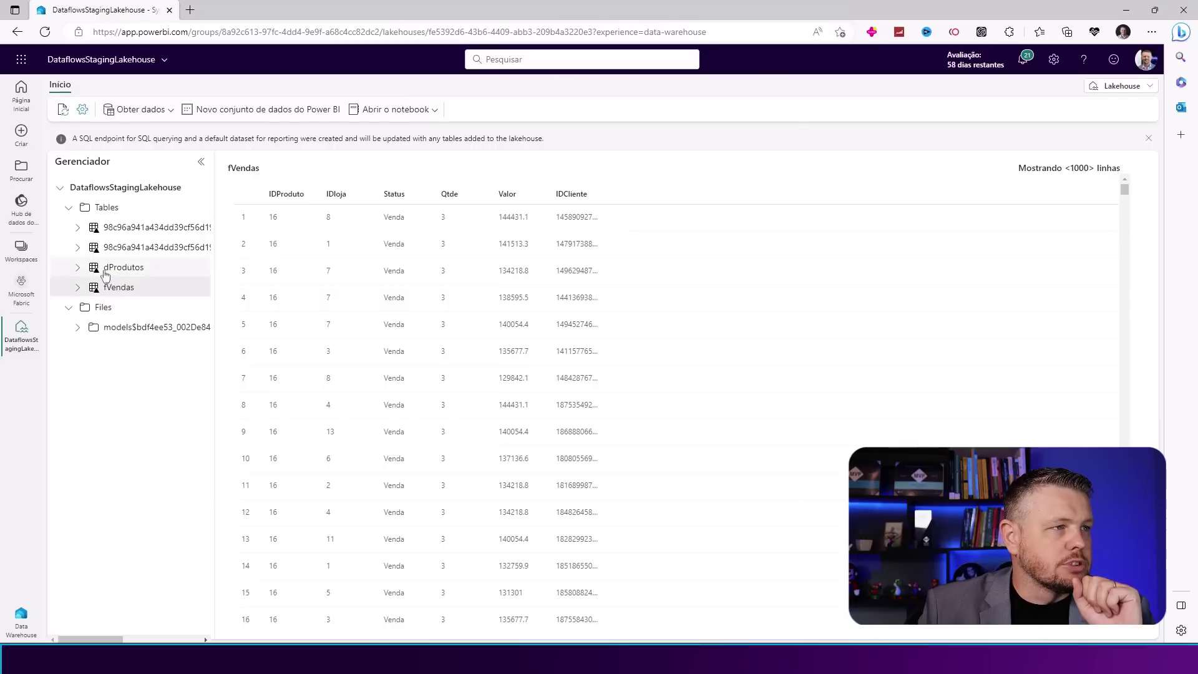
Create a new Power BI dataset from the lakehouse's fVendas and dProdutos tables
{"action": "left_click", "coordinate": [249, 110]}
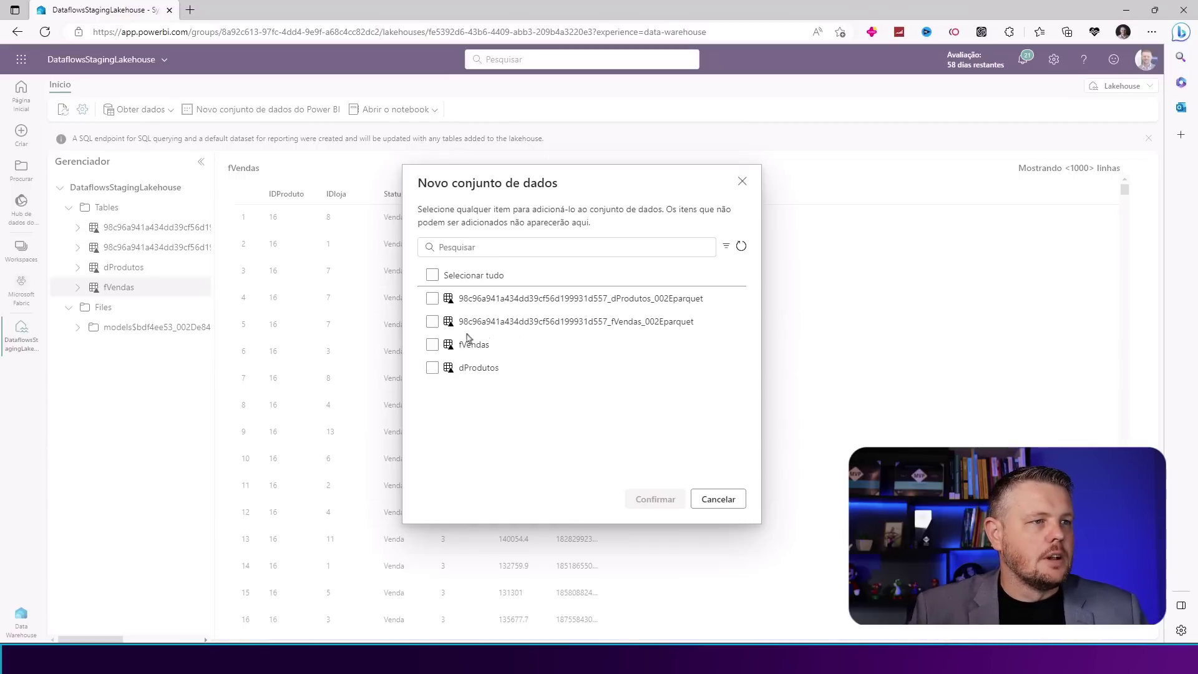
{"action": "left_click", "coordinate": [433, 345]}
{"action": "left_click", "coordinate": [433, 370]}
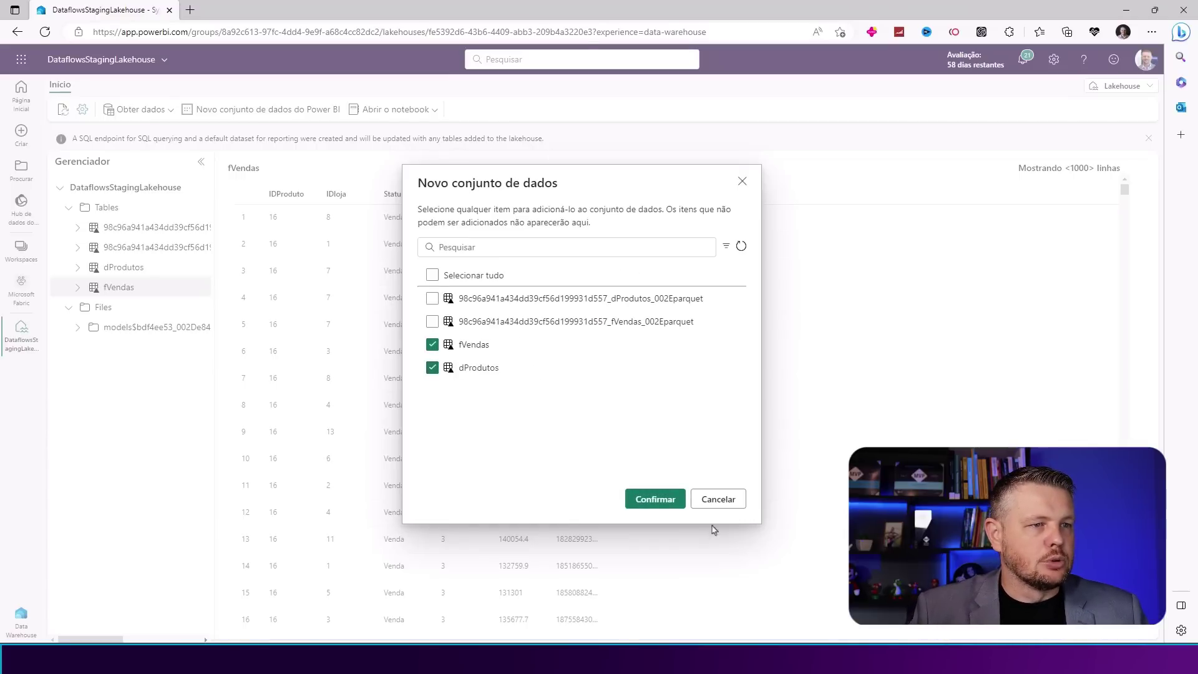
{"action": "left_click", "coordinate": [656, 502]}
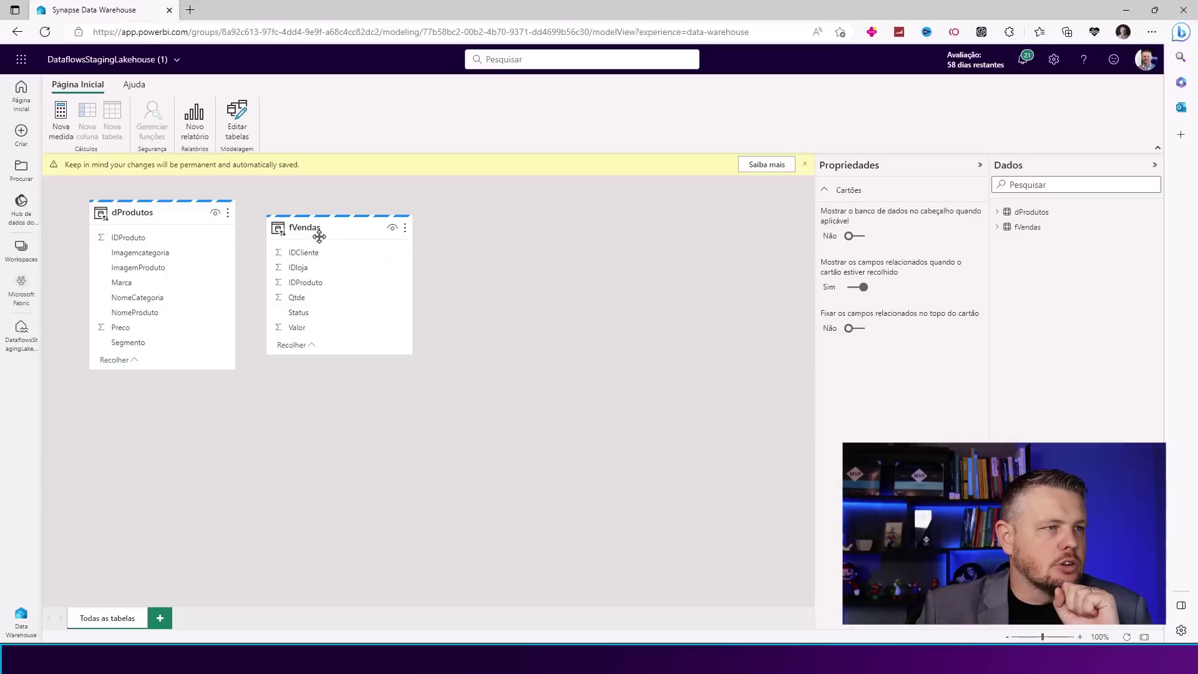
Relate fVendas to dProdutos through IDProduto as an active many-to-one relationship with single filter direction, and place the fVendas table lower in the diagram
{"action": "left_click_drag", "start_coordinate": [319, 236], "coordinate": [343, 236]}
{"action": "left_click_drag", "start_coordinate": [335, 282], "coordinate": [156, 243]}
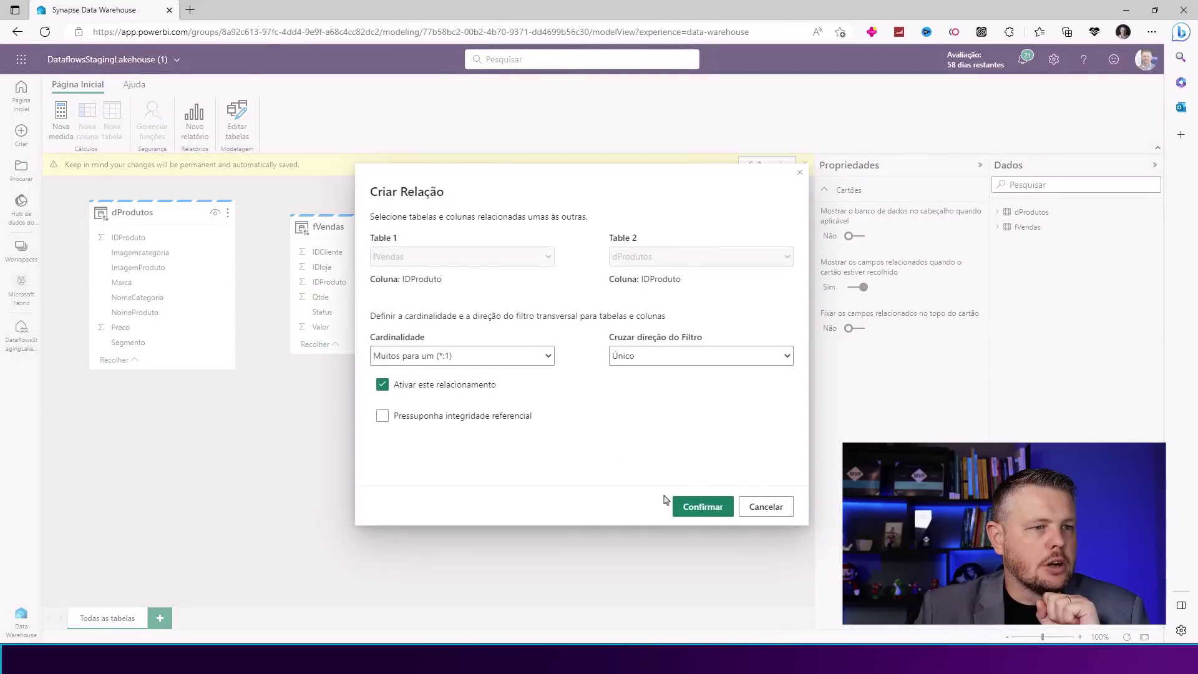
{"action": "left_click", "coordinate": [691, 509]}
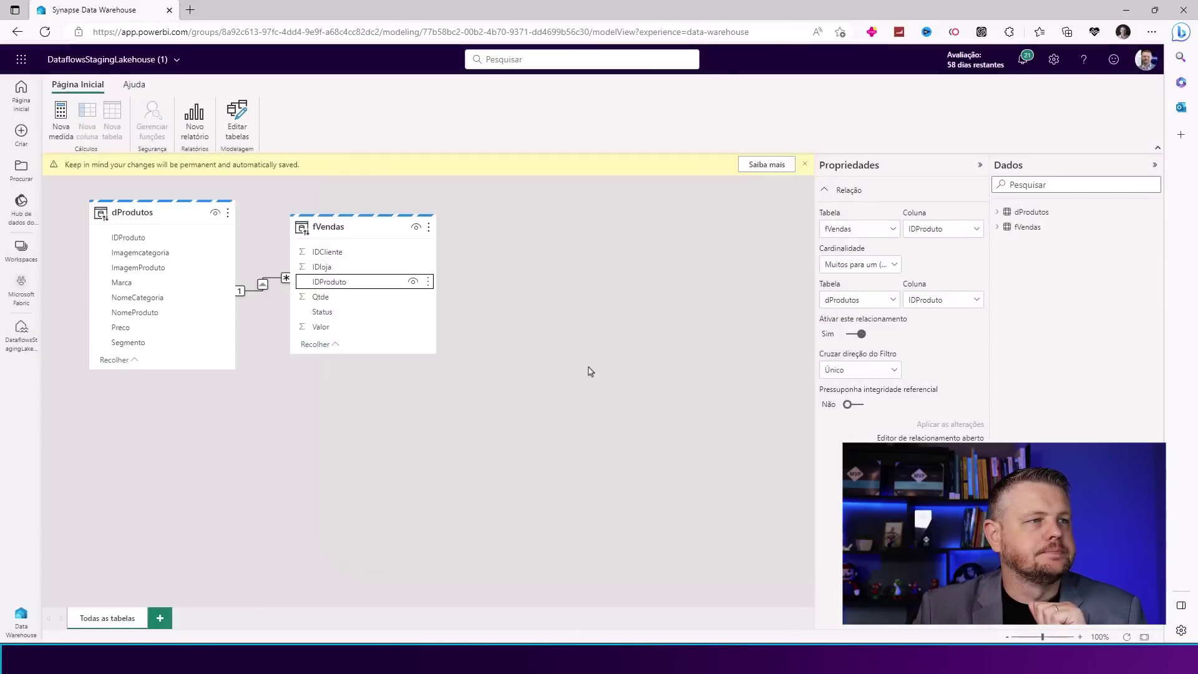
{"action": "left_click_drag", "start_coordinate": [348, 227], "coordinate": [382, 313]}
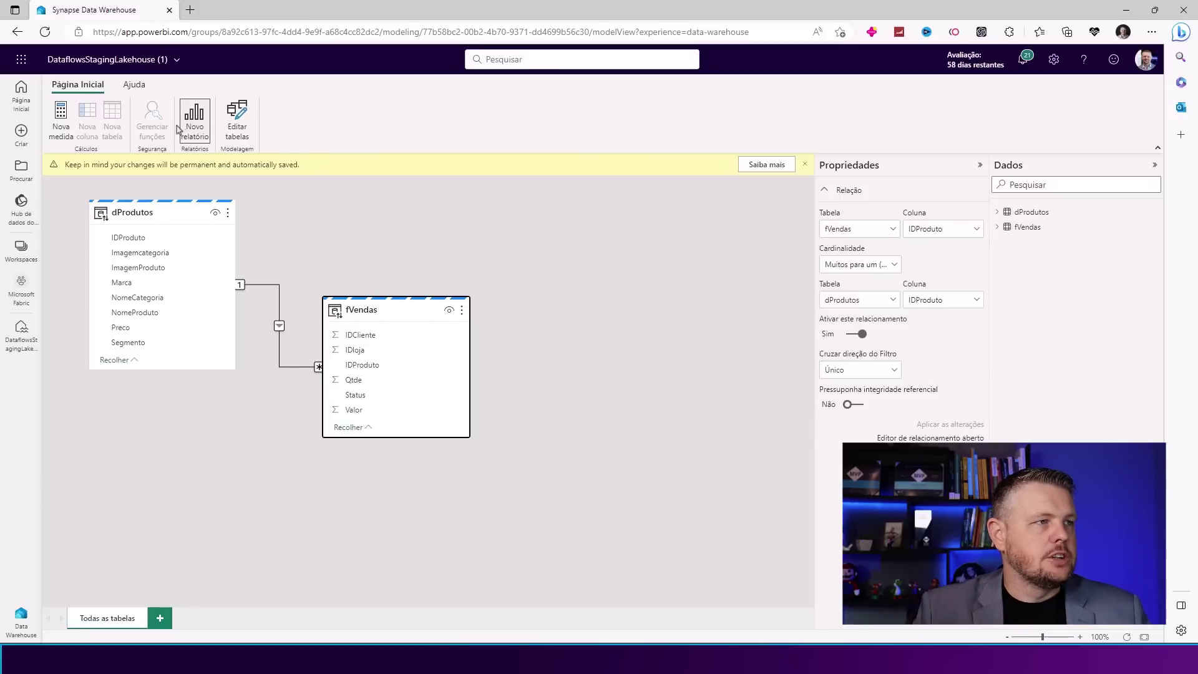
Start a new measure named Vendas in dProdutos with CALCULATE and SUM(fVendas[Valor]) as its expression
{"action": "left_click", "coordinate": [61, 122]}
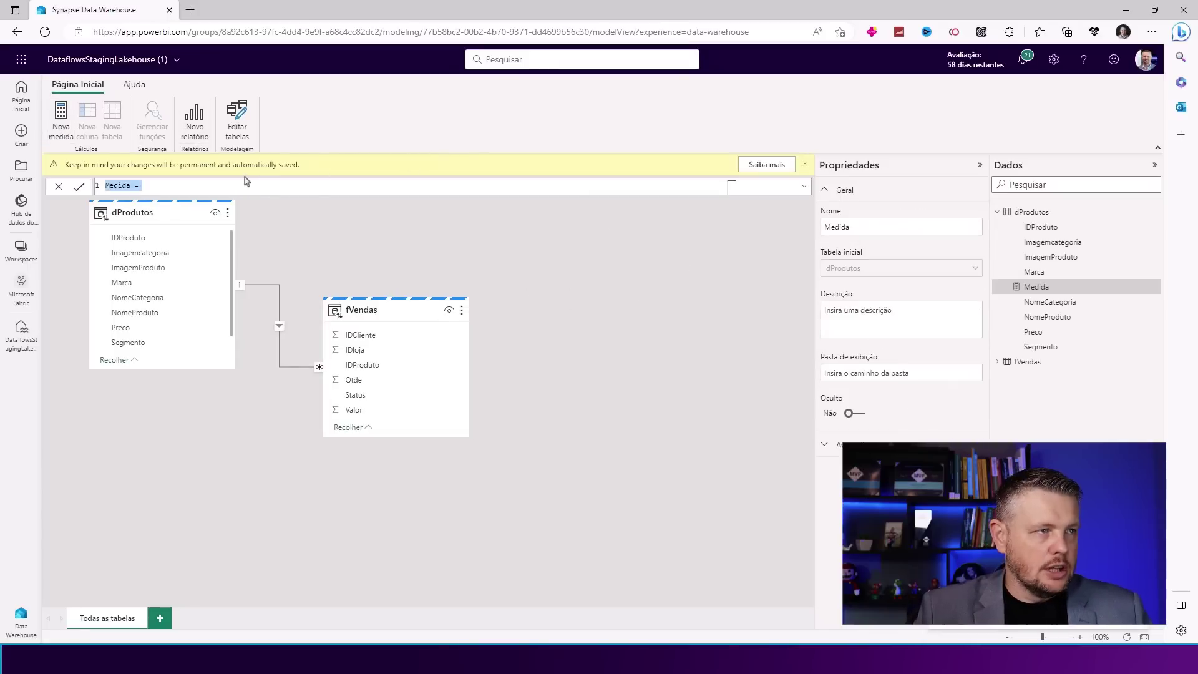
{"action": "key", "text": "ctrl+plus"}
{"action": "key", "text": "ctrl+plus"}
{"action": "key", "text": "ctrl+plus"}
{"action": "key", "text": "ctrl+plus"}
{"action": "key", "text": "ctrl+minus"}
{"action": "key", "text": "ctrl+minus"}
{"action": "key", "text": "ctrl+minus"}
{"action": "key", "text": "ctrl+minus"}
{"action": "key", "text": "ctrl+minus"}
{"action": "key", "text": "ctrl+minus"}
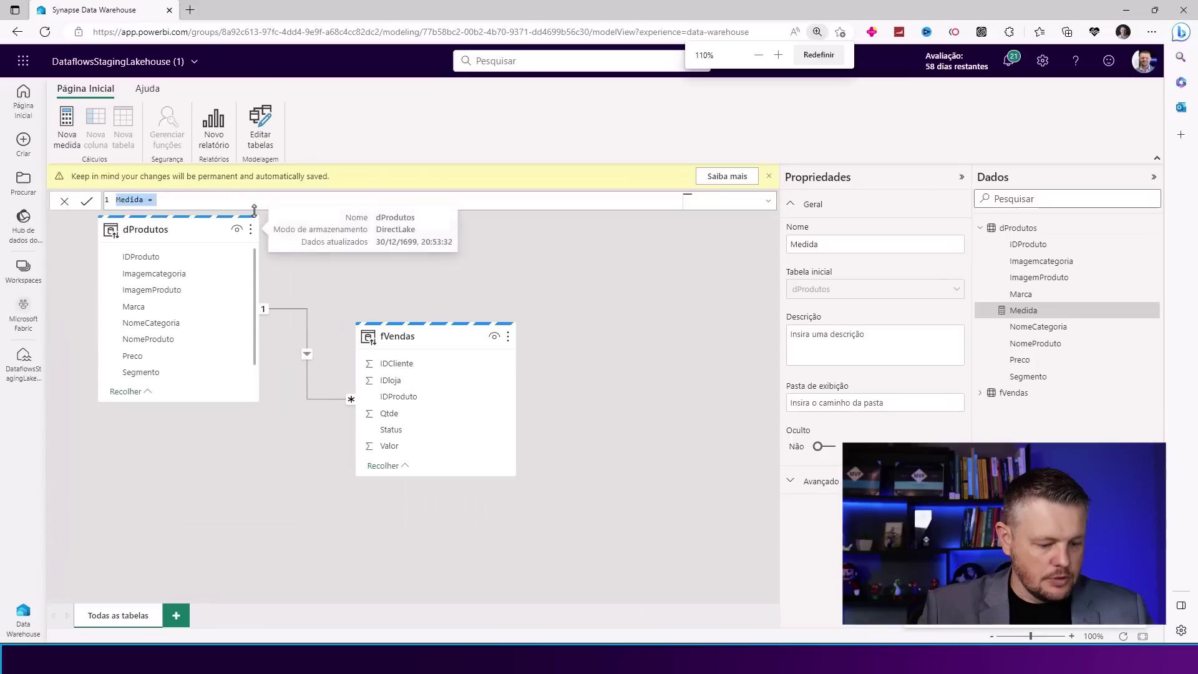
{"action": "type", "text": "Vendas"}
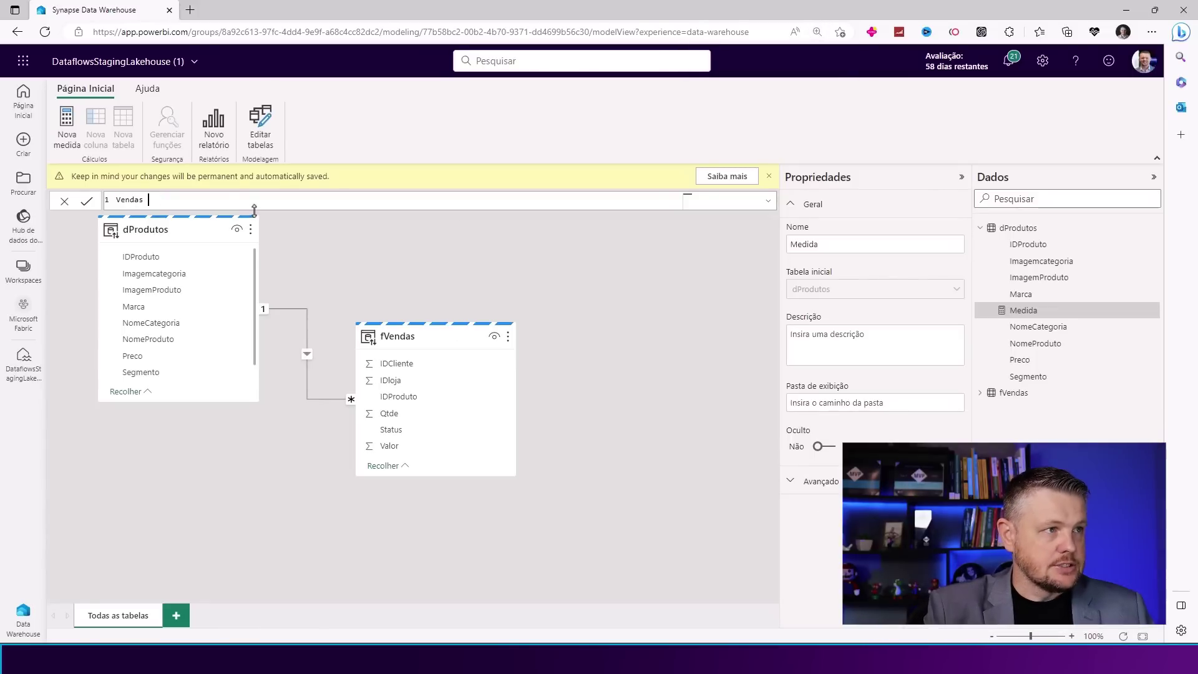
{"action": "type", "text": " ="}
{"action": "key", "text": "shift+Return"}
{"action": "type", "text": "CALCULATE("}
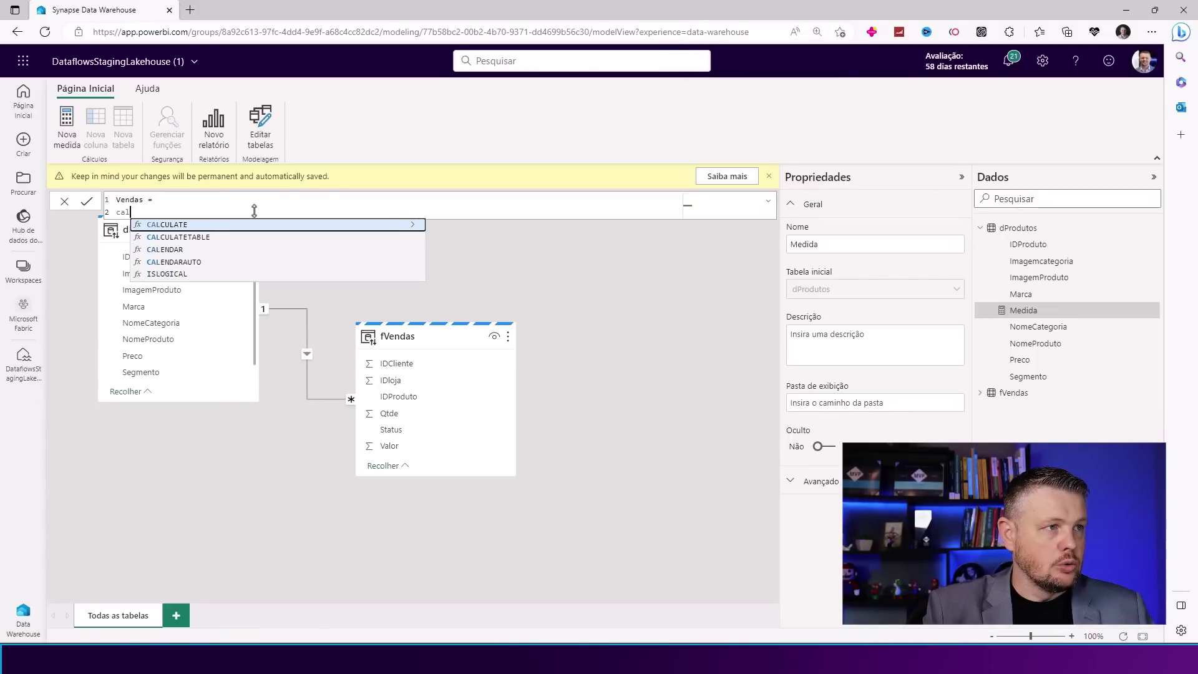
{"action": "key", "text": "shift+Return"}
{"action": "type", "text": "SUM("}
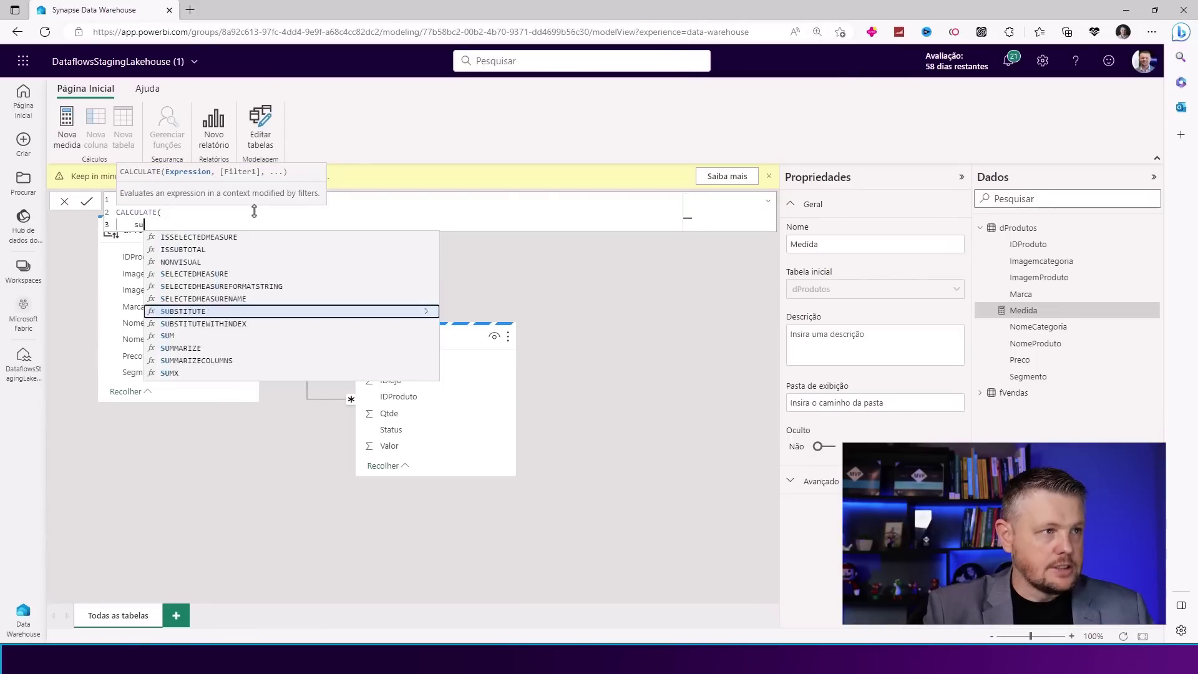
{"action": "type", "text": "fVendas[Valor]"}
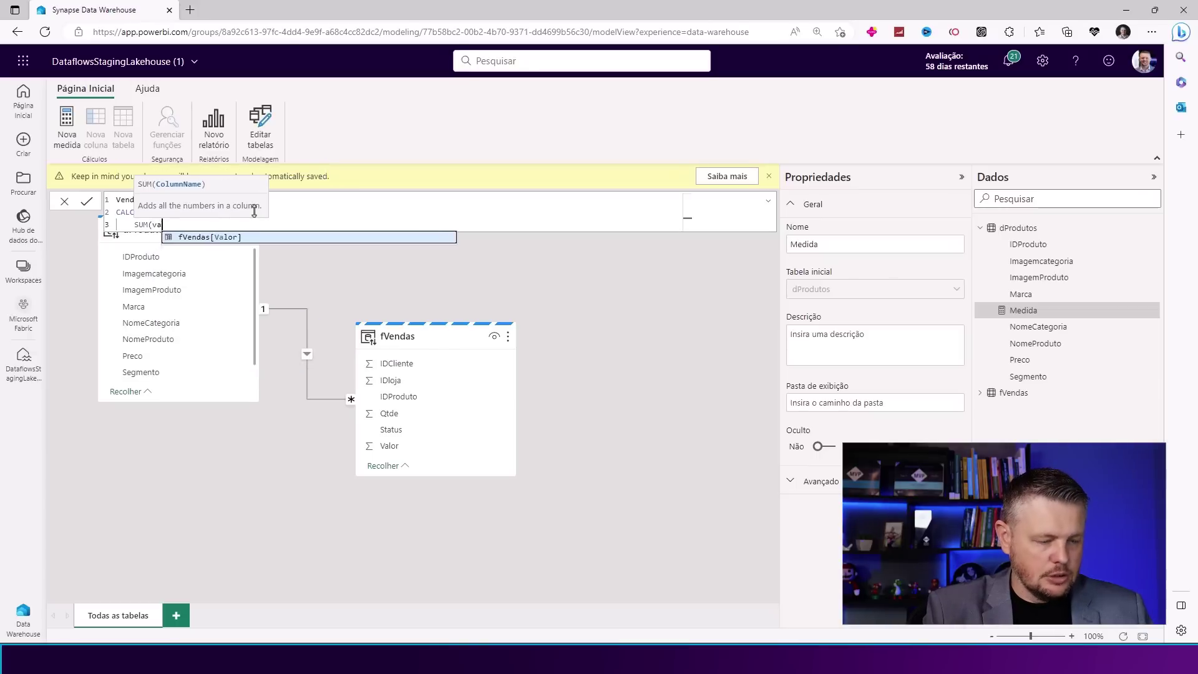
{"action": "type", "text": "),"}
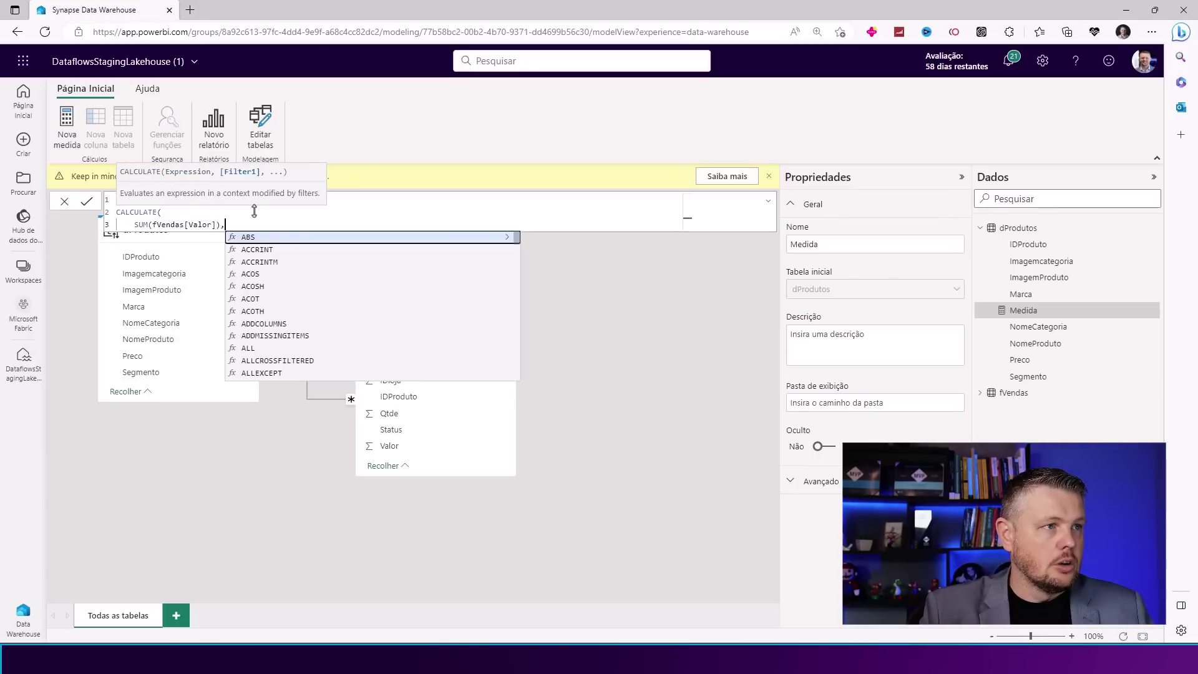
Complete the Vendas measure with the filter fVendas[Status] = "Venda" and commit the formula
{"action": "key", "text": "shift+Return"}
{"action": "type", "text": "sta"}
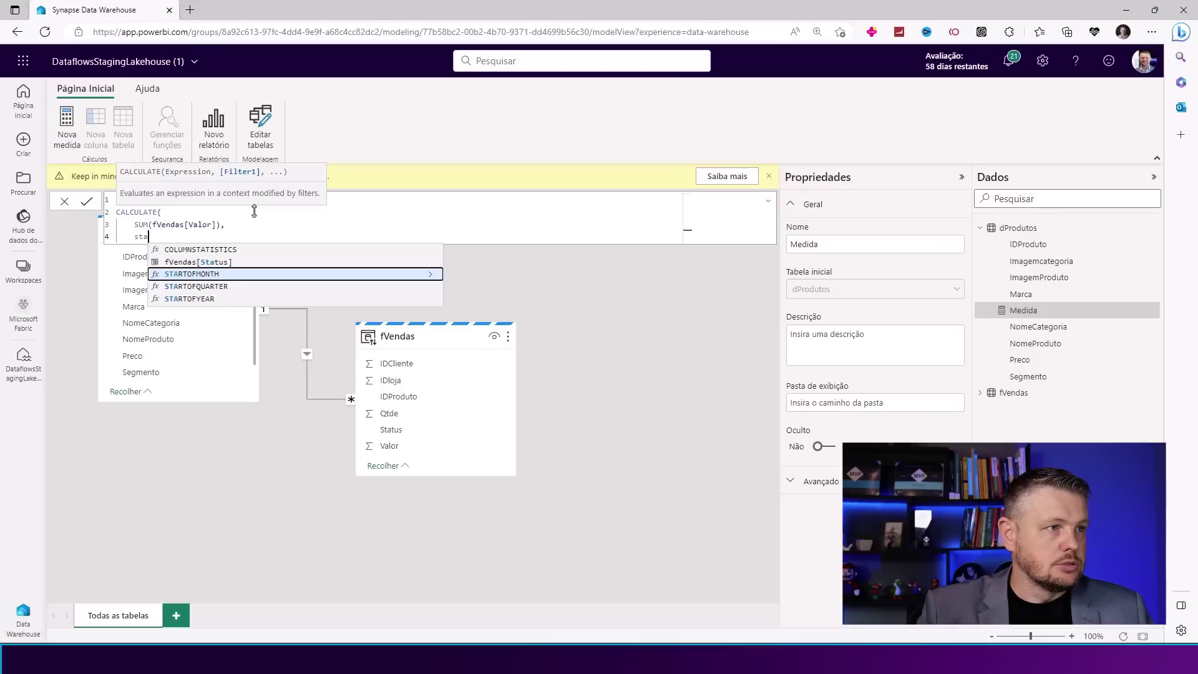
{"action": "key", "text": "Up"}
{"action": "key", "text": "Tab"}
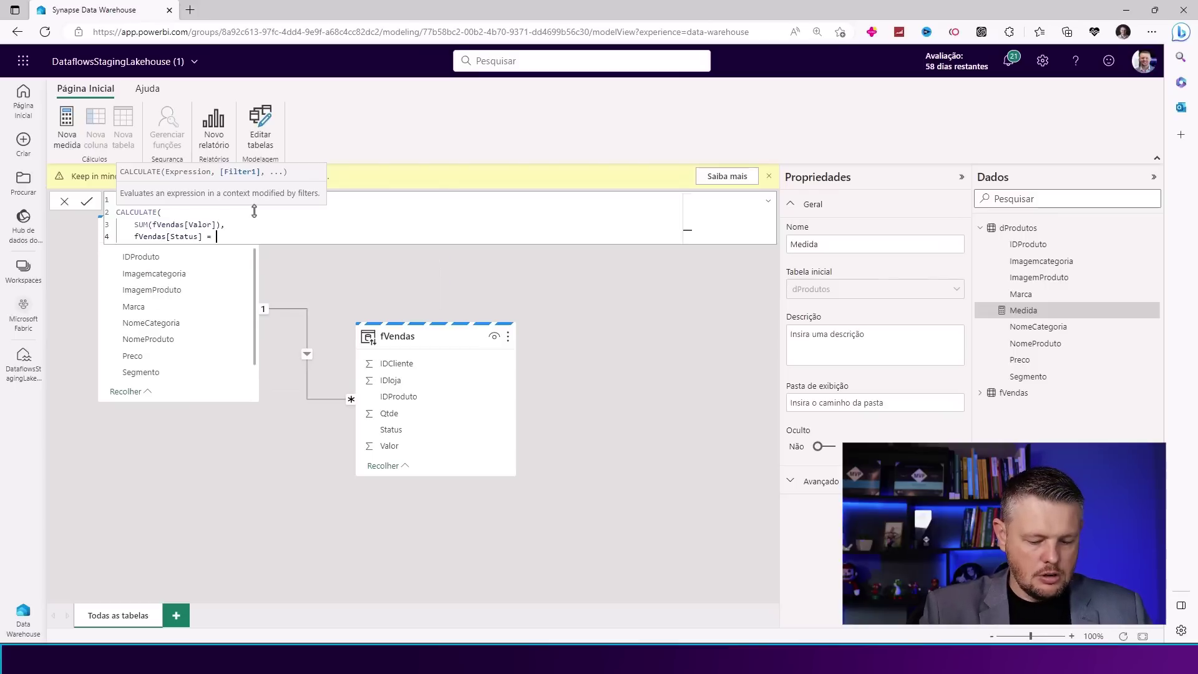
{"action": "type", "text": "="}
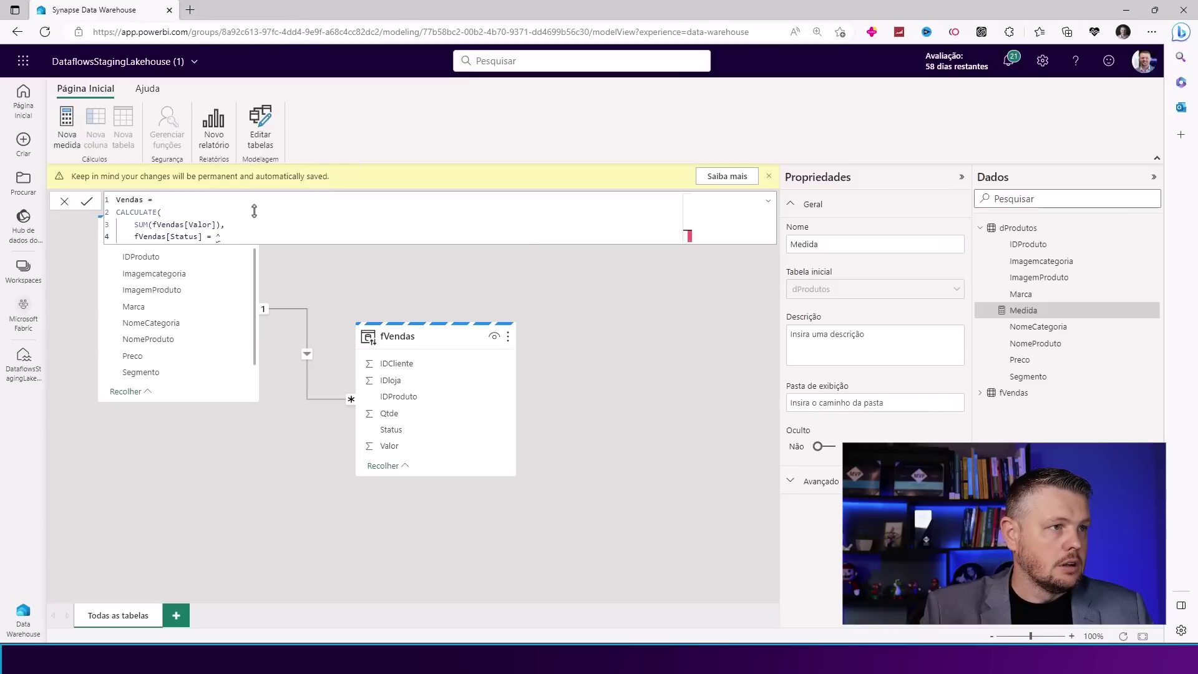
{"action": "key", "text": "BackSpace"}
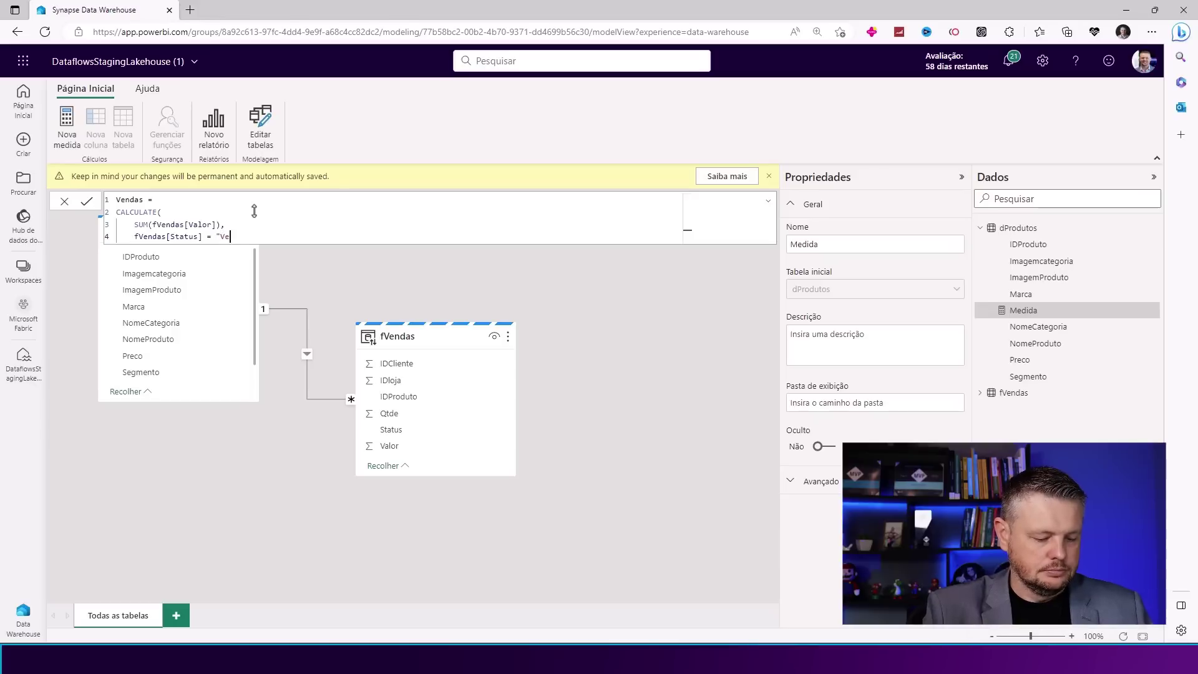
{"action": "type", "text": ")"}
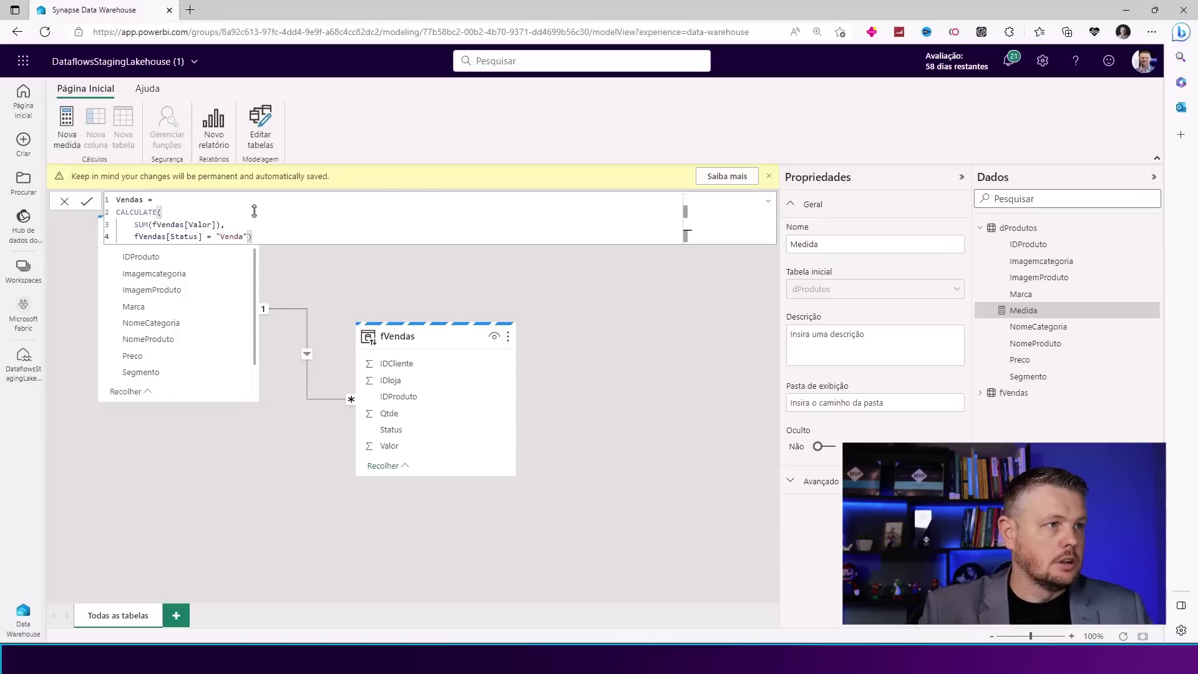
{"action": "key", "text": "Return"}
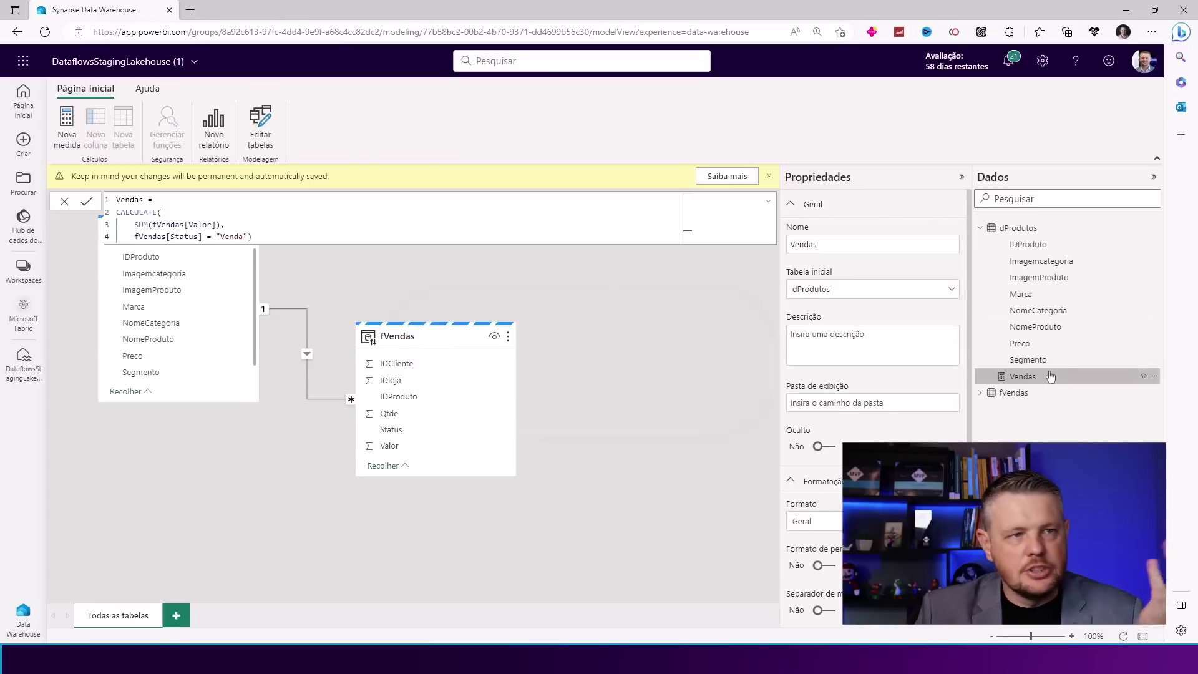
Format the Vendas measure as Moeda with 2 decimal places
{"action": "left_click", "coordinate": [836, 523]}
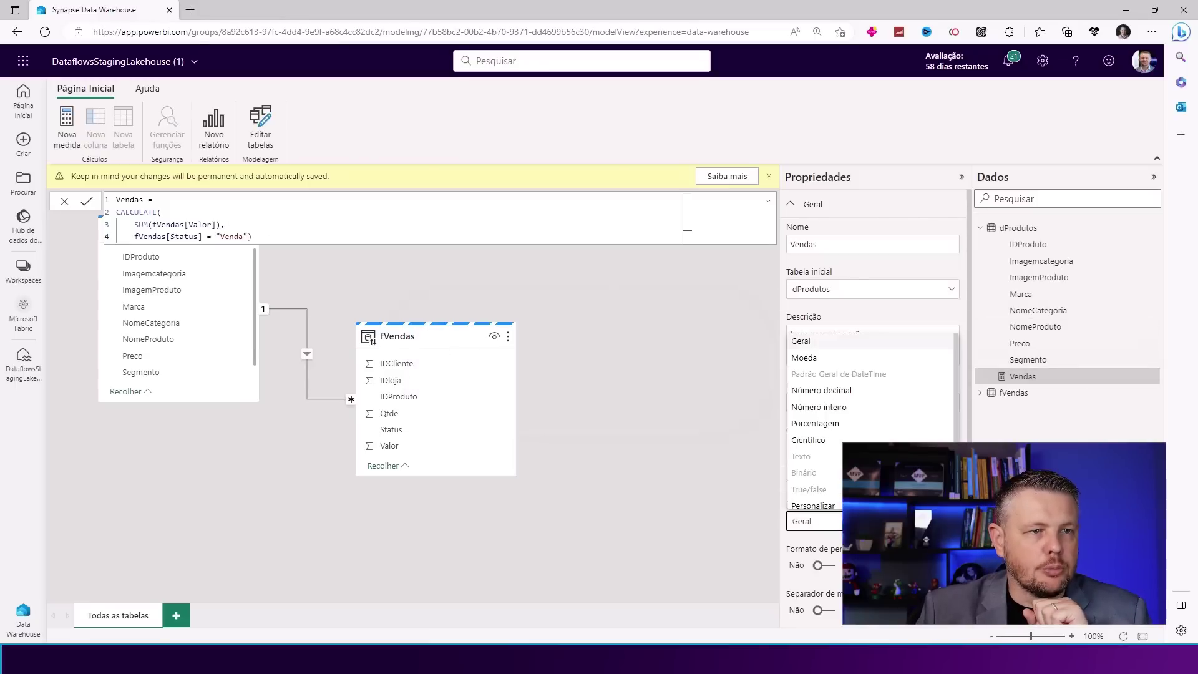
{"action": "left_click", "coordinate": [828, 359]}
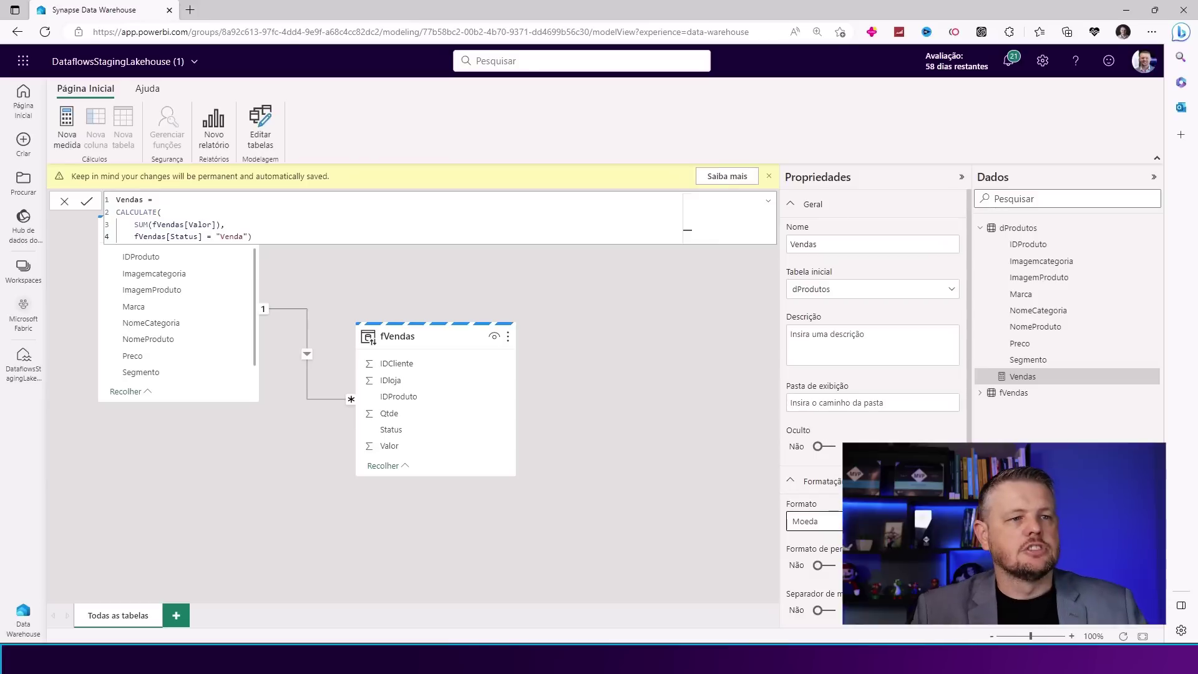
{"action": "scroll", "coordinate": [826, 608], "scroll_direction": "down", "scroll_amount": 1}
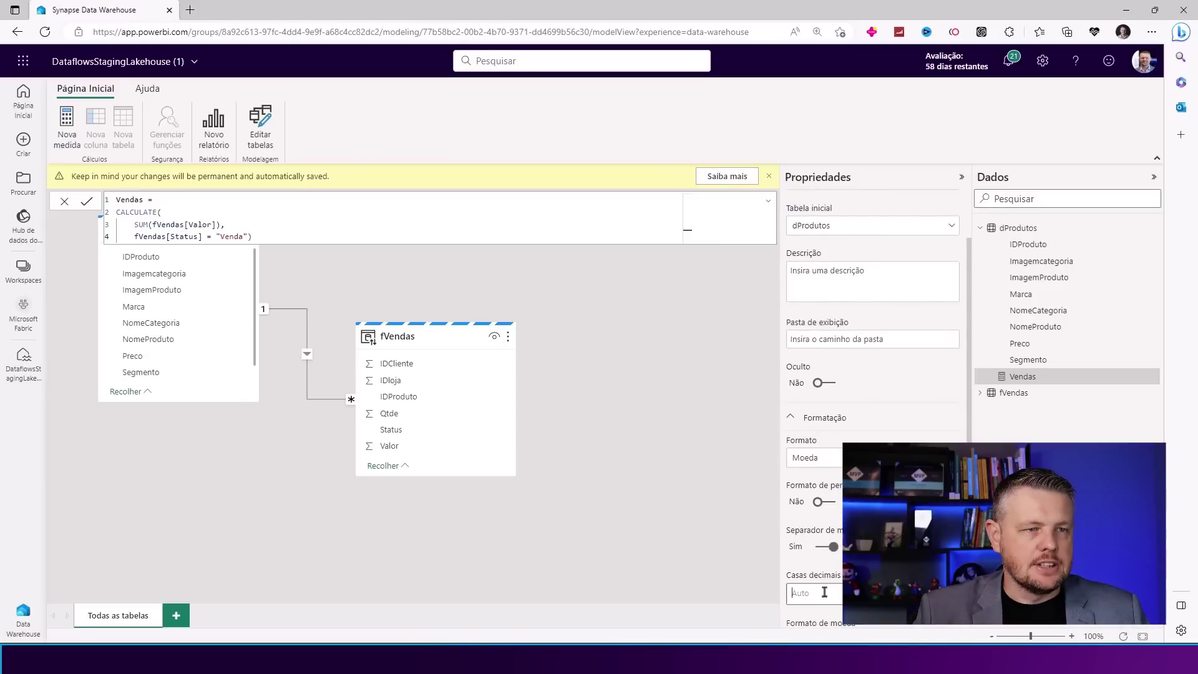
{"action": "type", "text": "2"}
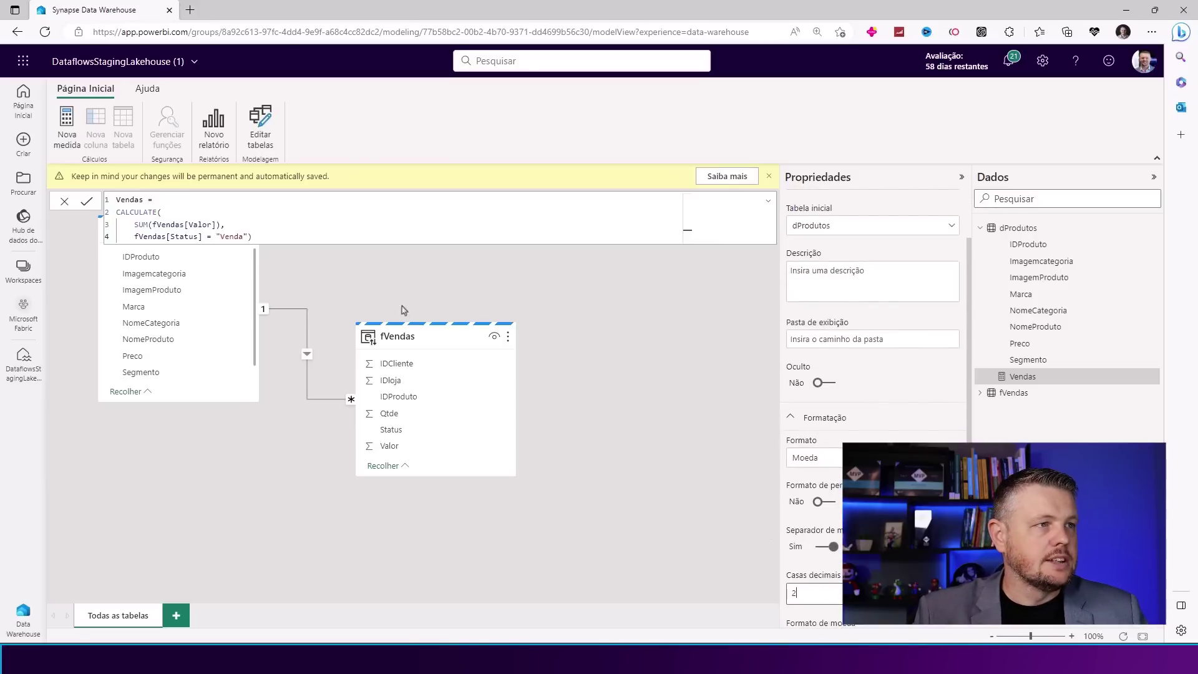
{"action": "left_click", "coordinate": [383, 295]}
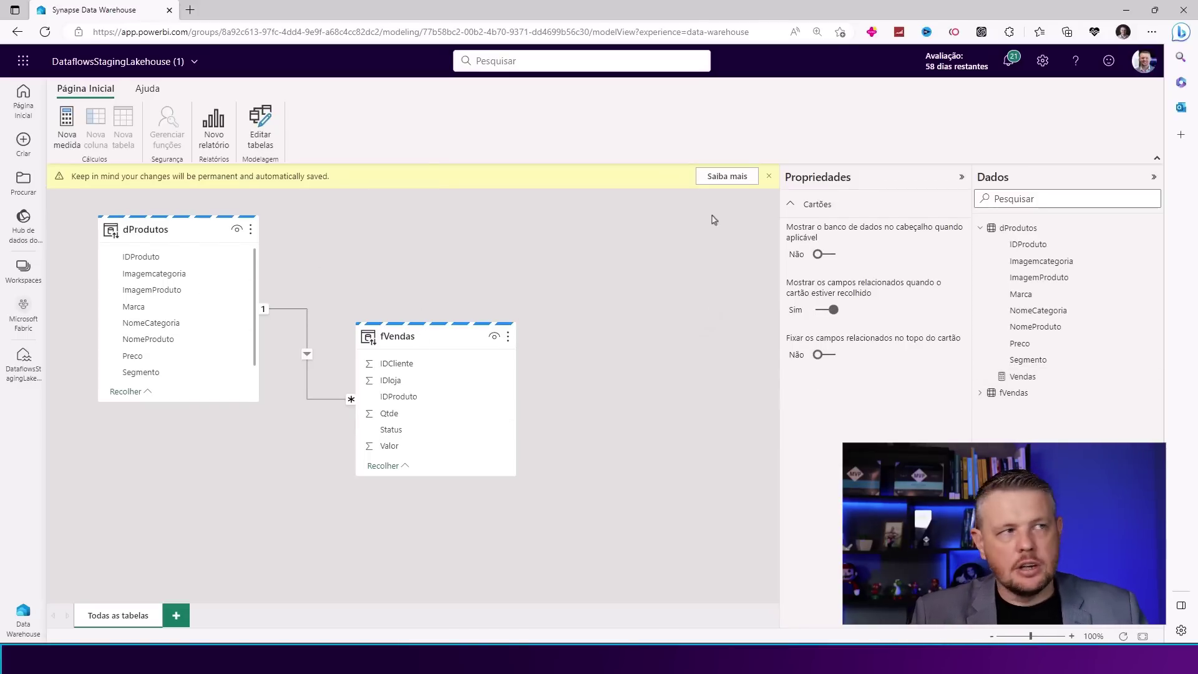
Create a new report from the dataset, signing in with the first listed account, and add the dProdutos Vendas measure to the page as a visual
{"action": "left_click", "coordinate": [214, 125]}
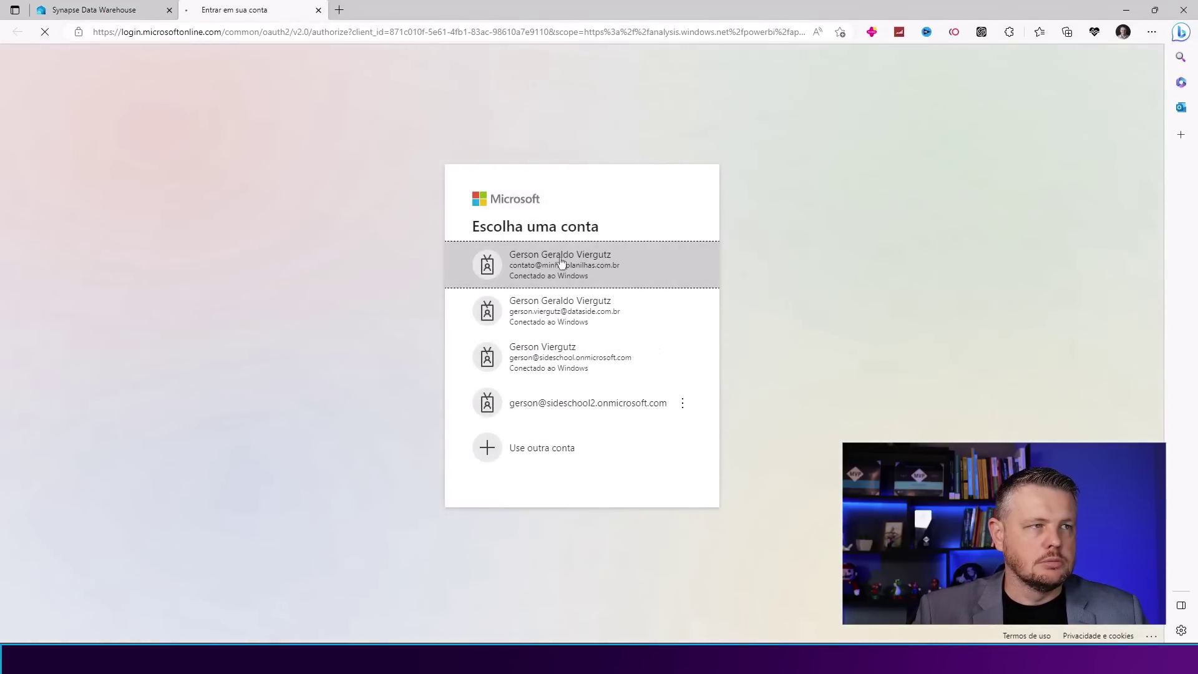
{"action": "left_click", "coordinate": [562, 262]}
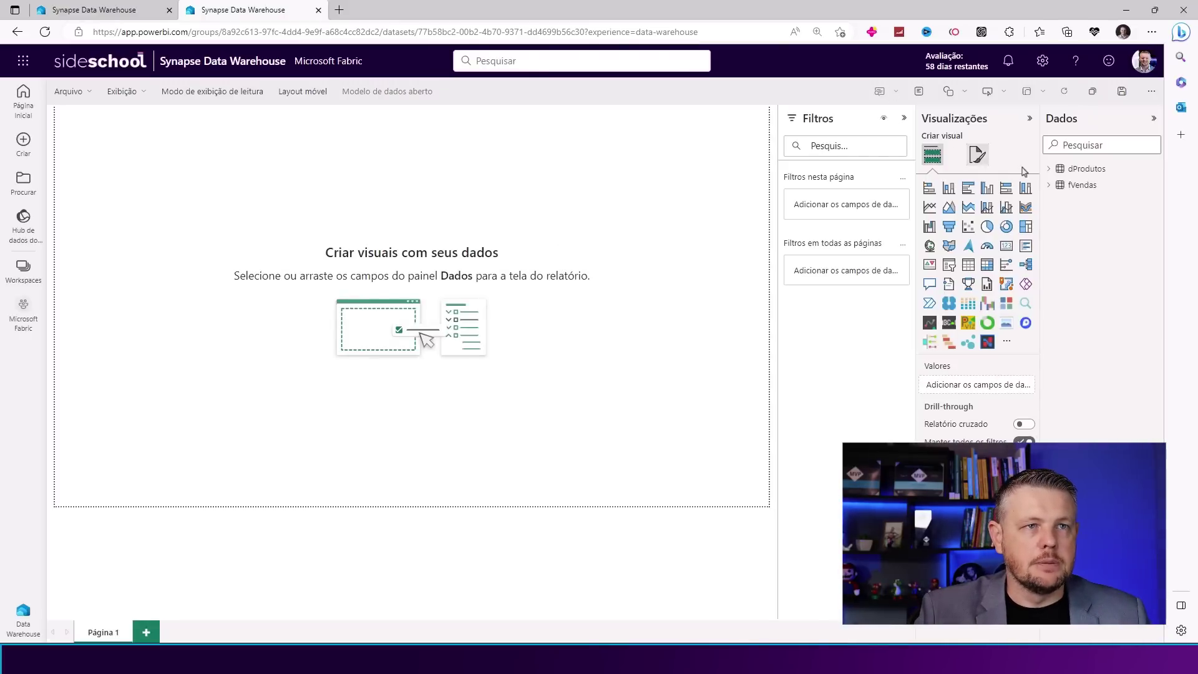
{"action": "left_click", "coordinate": [1049, 169]}
{"action": "left_click_drag", "start_coordinate": [1130, 325], "coordinate": [556, 273]}
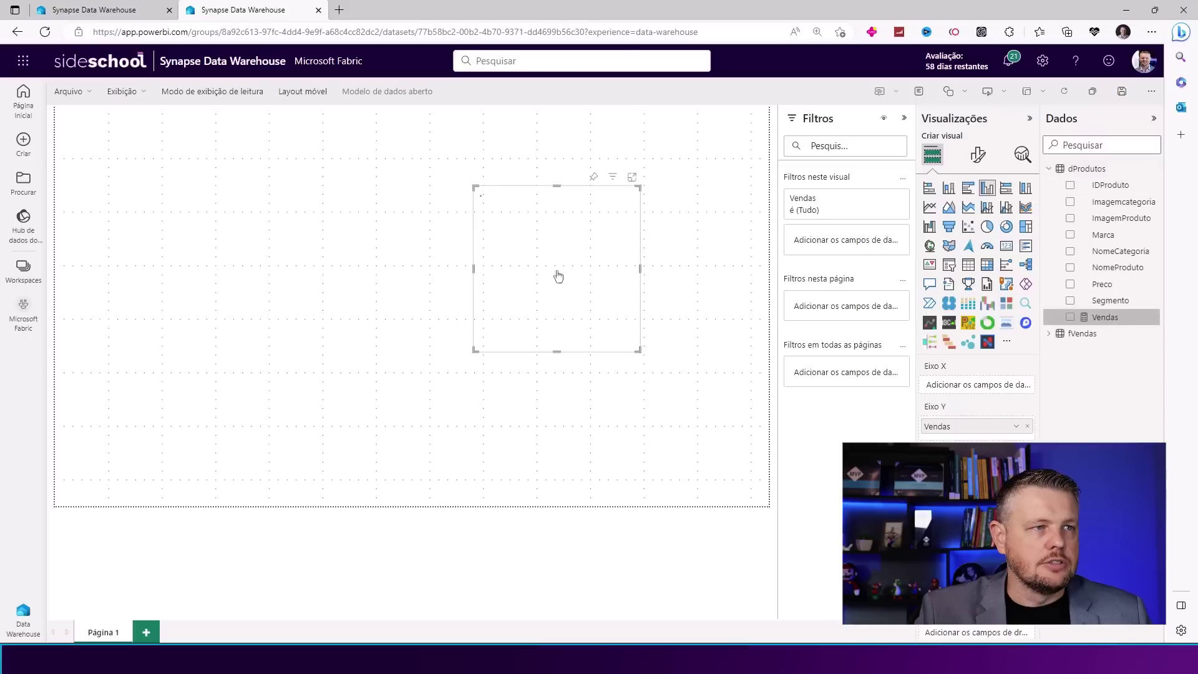
Convert the Vendas visual to a clustered bar chart by Segmento, enlarge it and place it in the upper-left area of the report page
{"action": "left_click", "coordinate": [968, 188]}
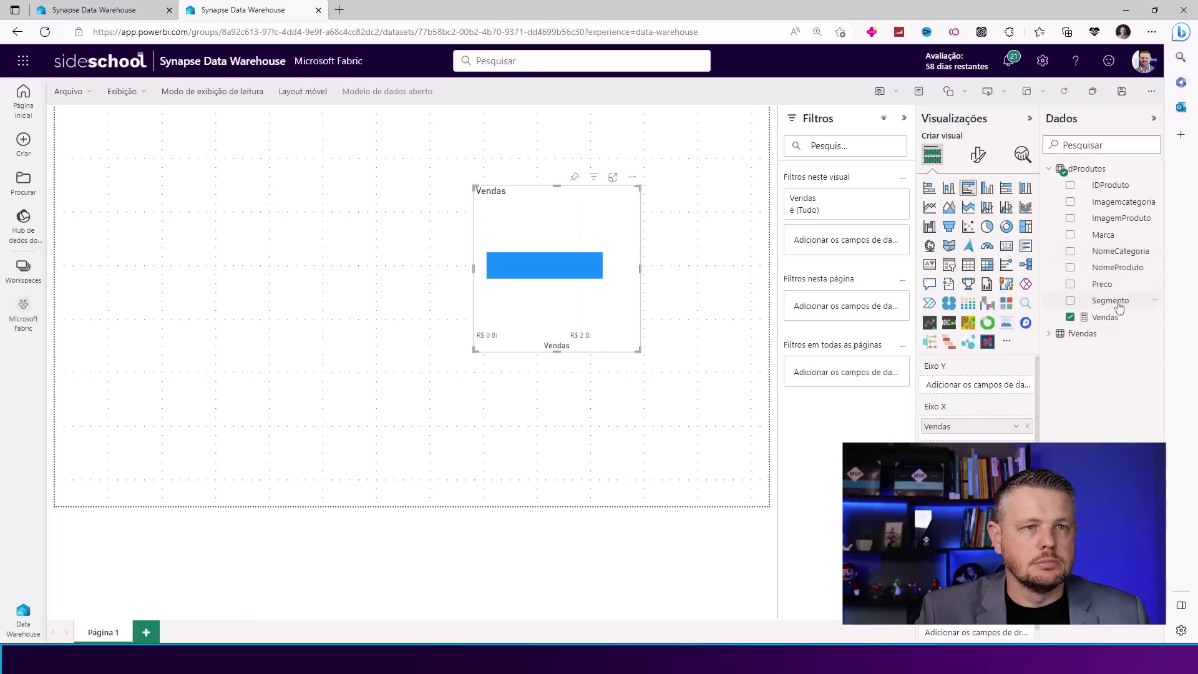
{"action": "left_click_drag", "start_coordinate": [1117, 304], "coordinate": [983, 383]}
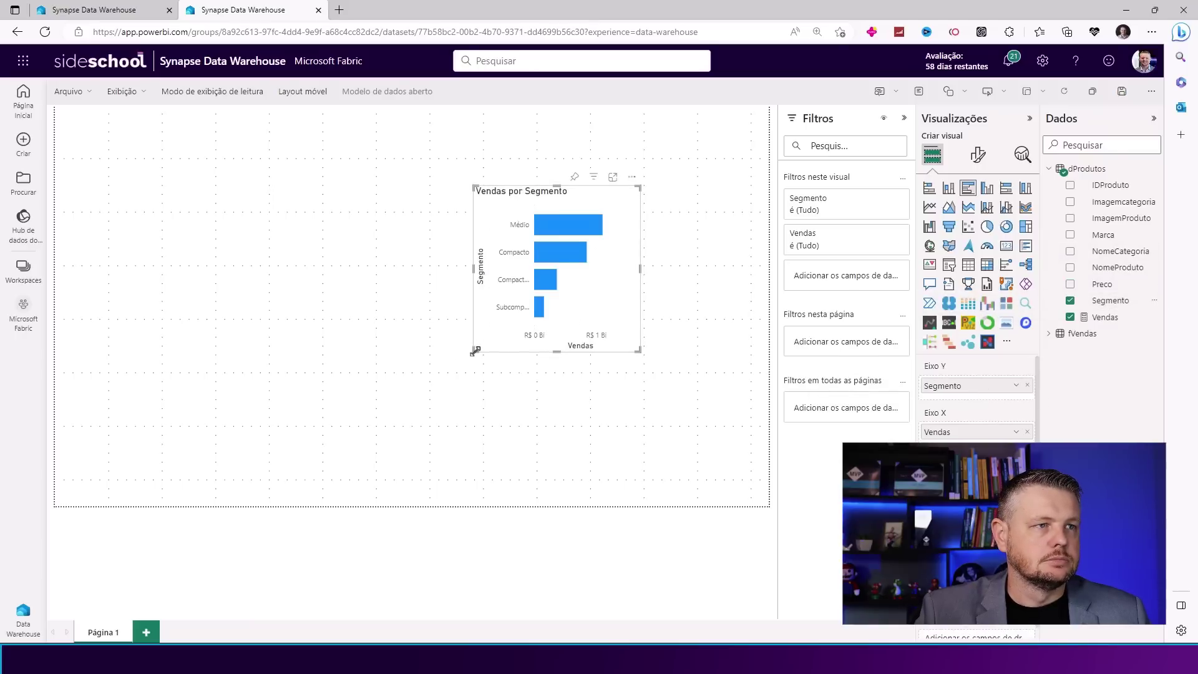
{"action": "left_click_drag", "start_coordinate": [476, 348], "coordinate": [387, 369]}
{"action": "left_click_drag", "start_coordinate": [558, 323], "coordinate": [292, 291]}
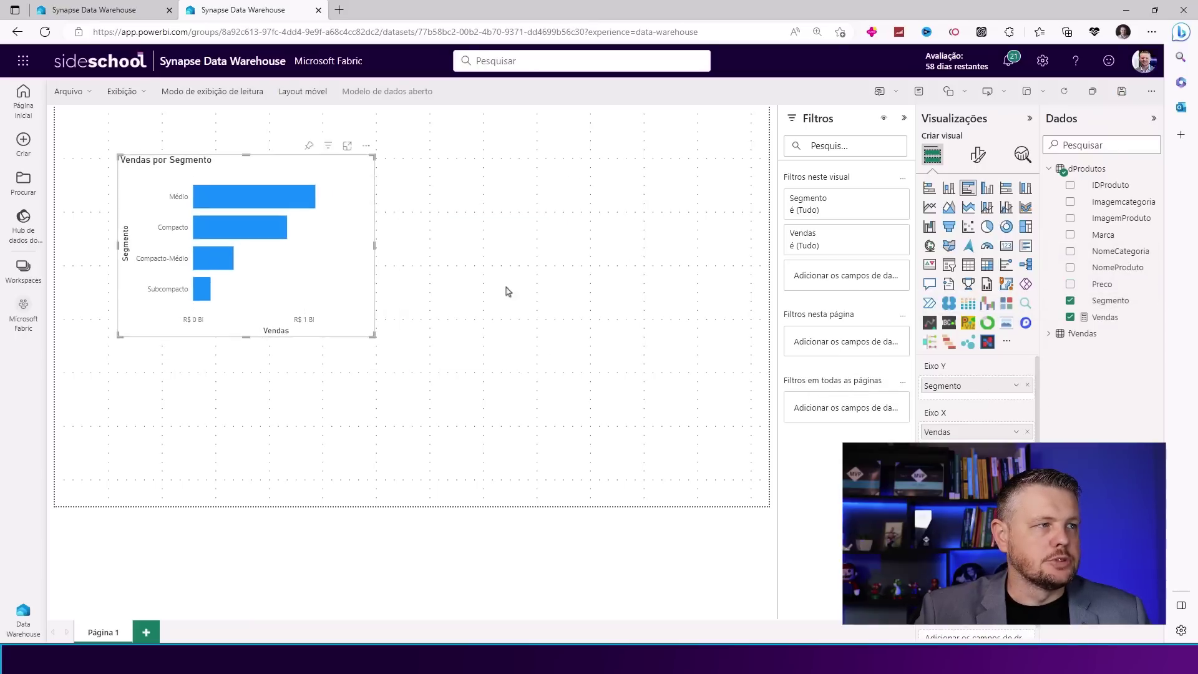
{"action": "left_click", "coordinate": [395, 189]}
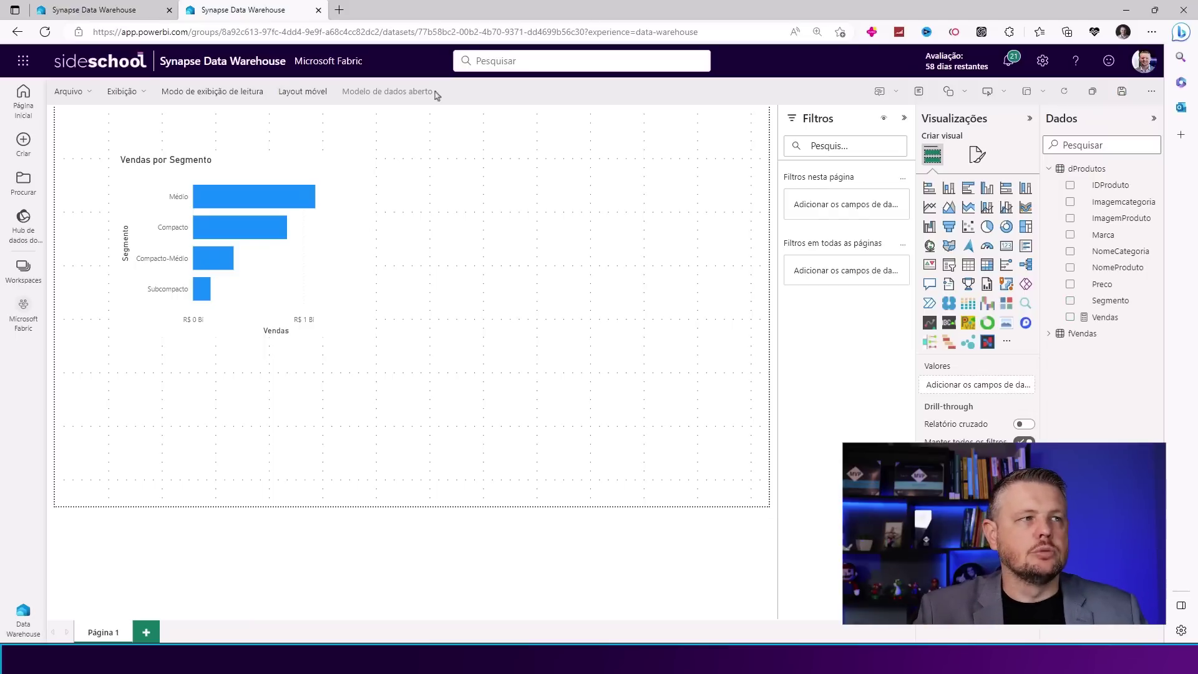
Save the report as Fabric Rel in the Microsoft Fabric workspace and open that workspace's item list
{"action": "left_click", "coordinate": [1121, 91]}
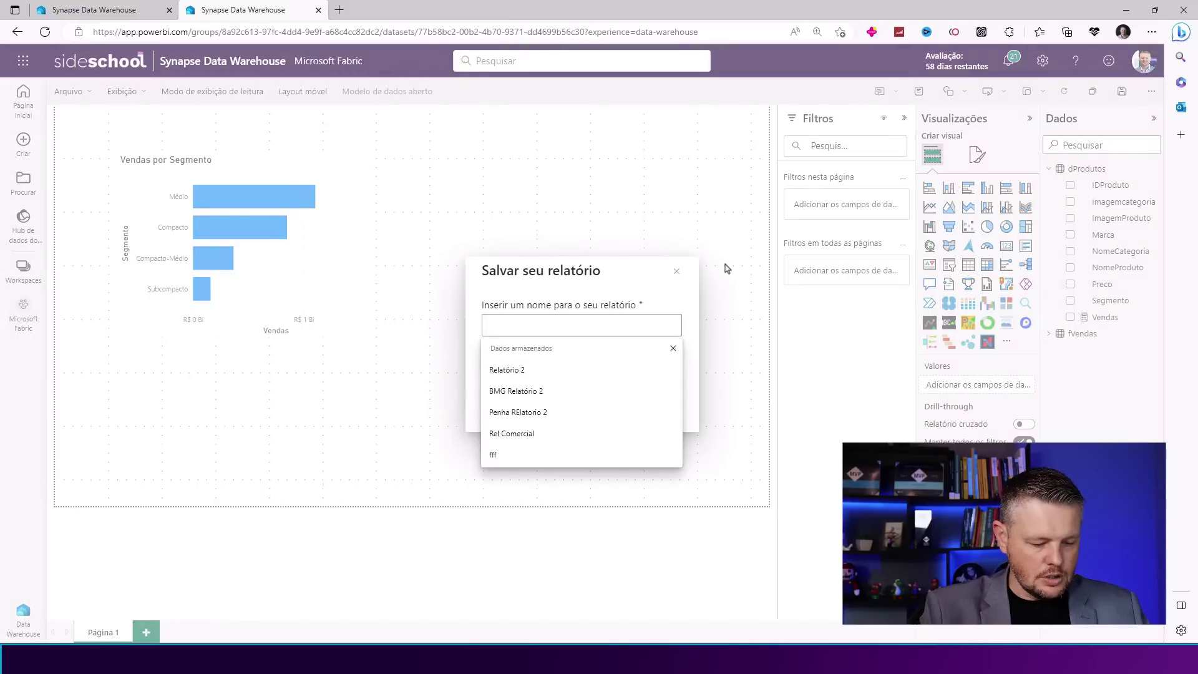
{"action": "type", "text": "FAbruc Re"}
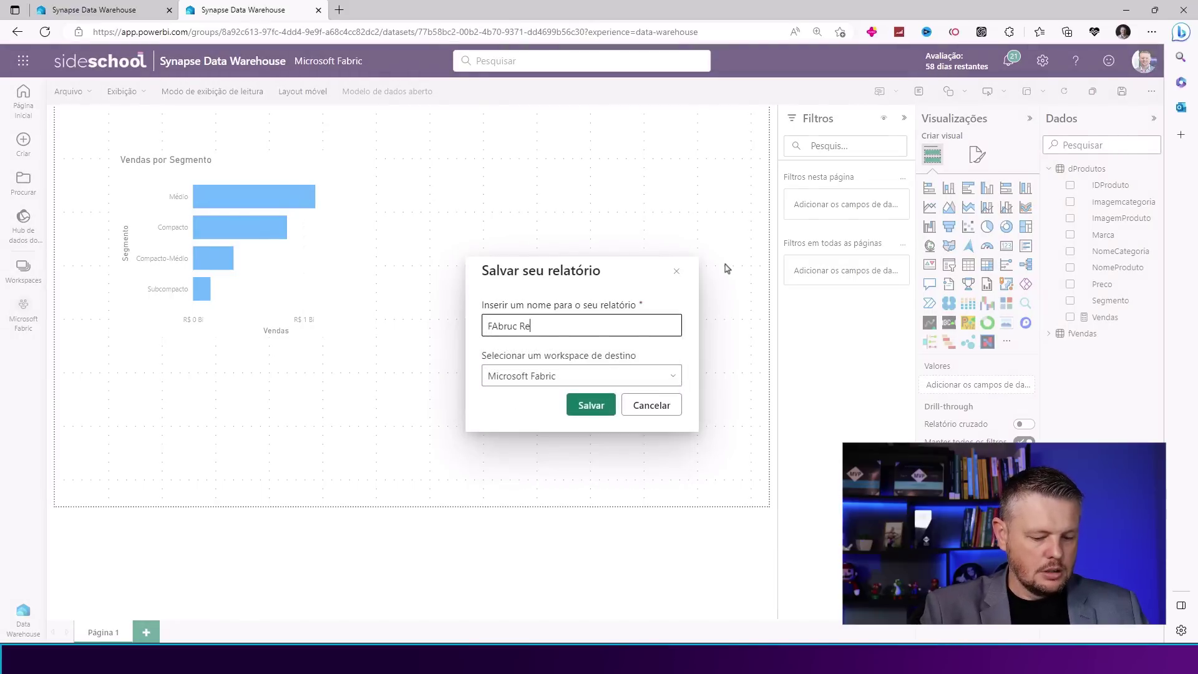
{"action": "type", "text": "l"}
{"action": "key", "text": "Left"}
{"action": "key", "text": "Left"}
{"action": "key", "text": "Left"}
{"action": "key", "text": "Left"}
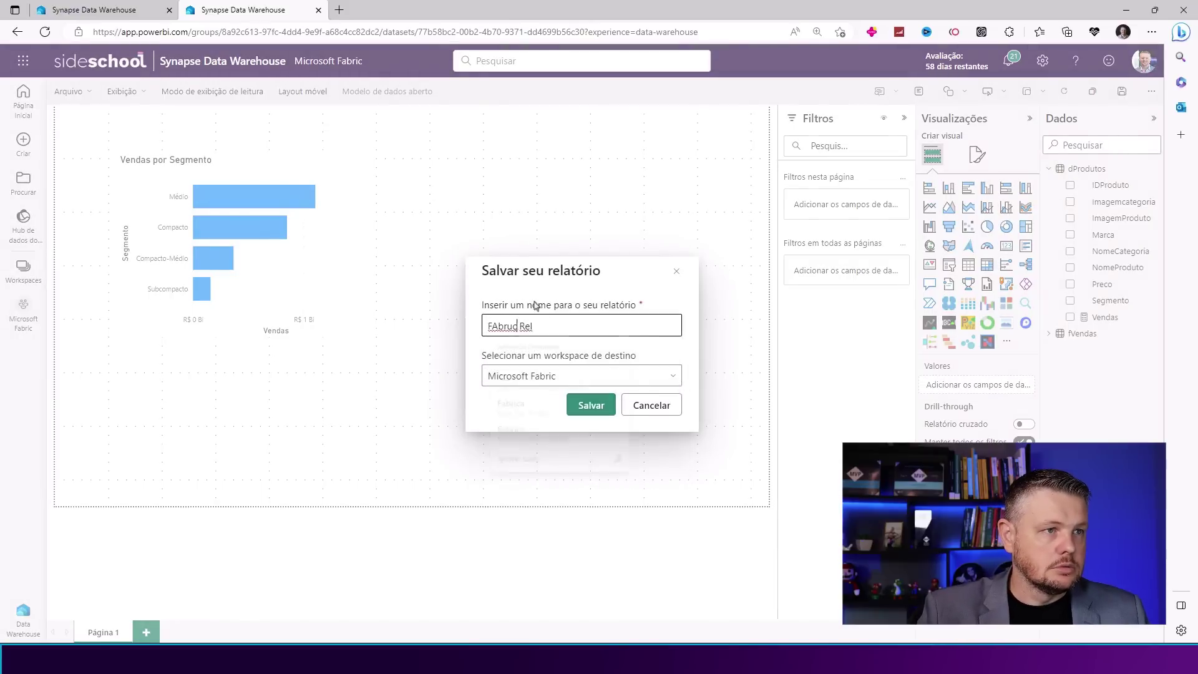
{"action": "key", "text": "BackSpace"}
{"action": "type", "text": "i"}
{"action": "key", "text": "Left"}
{"action": "key", "text": "Left"}
{"action": "key", "text": "Left"}
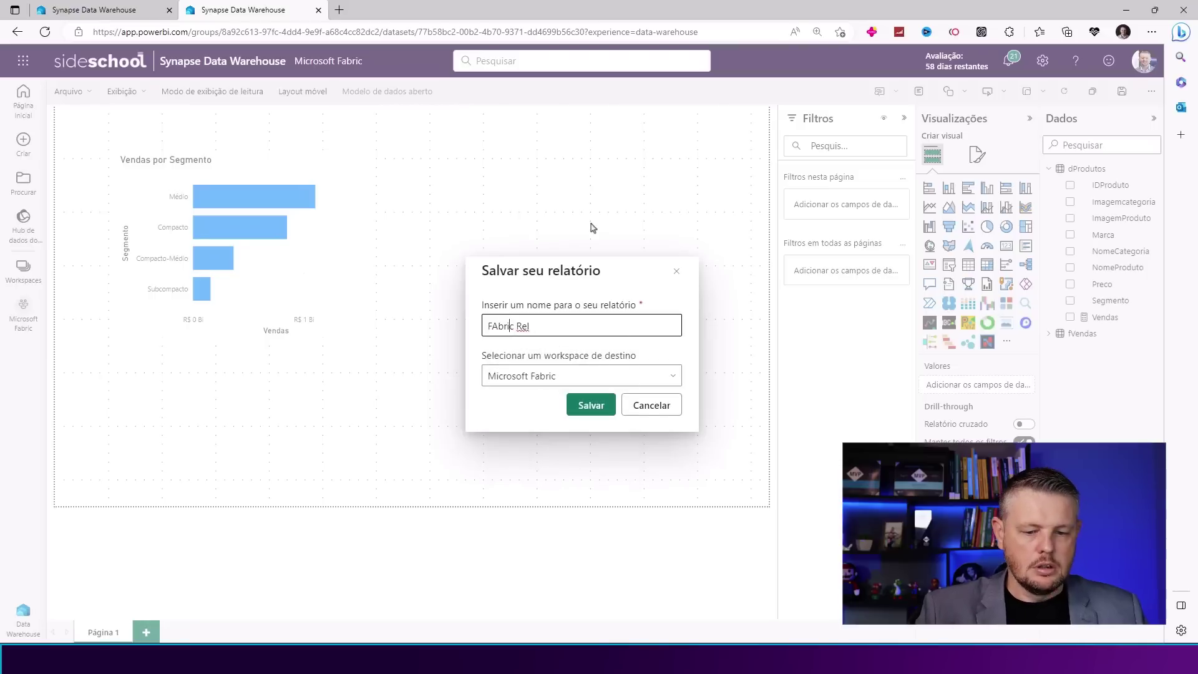
{"action": "key", "text": "Delete"}
{"action": "type", "text": "a"}
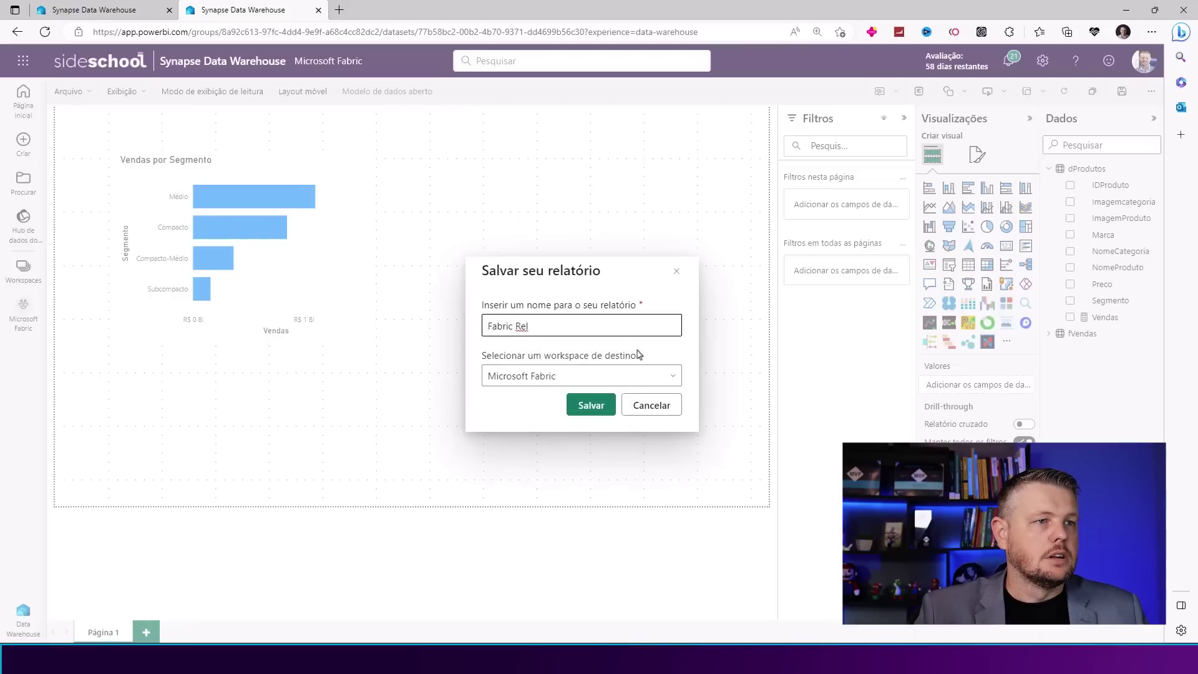
{"action": "left_click", "coordinate": [599, 405]}
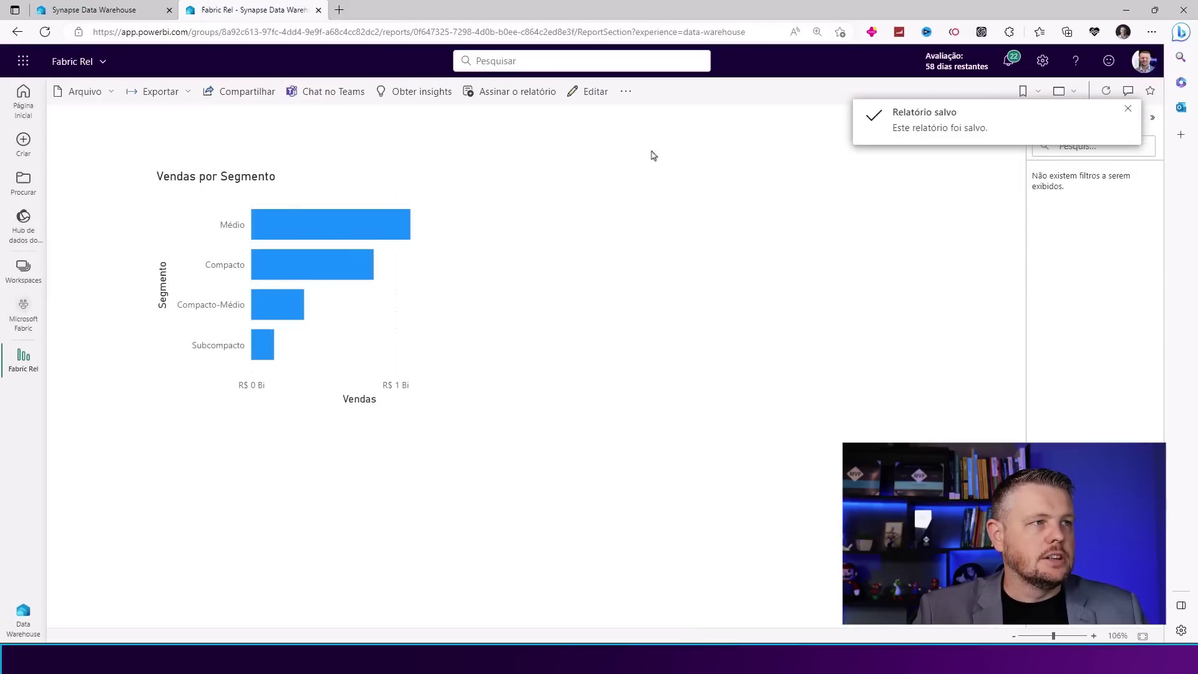
{"action": "left_click", "coordinate": [22, 321]}
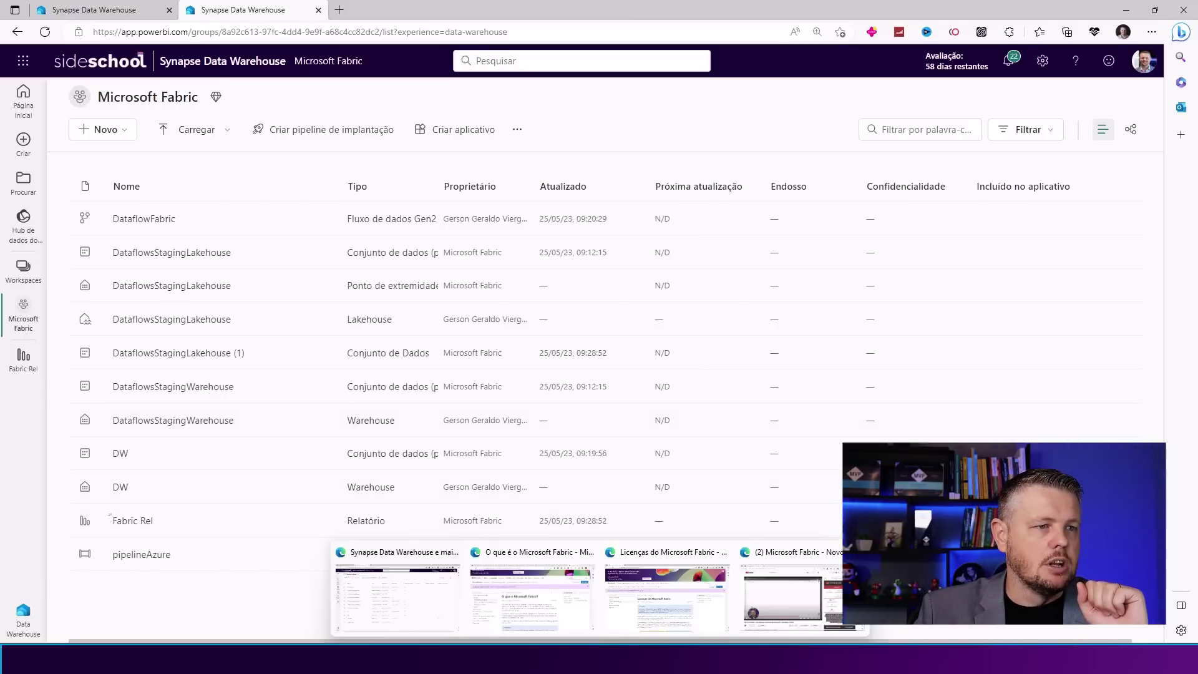
Switch to the Licenças do Microsoft Fabric documentation page and examine its capacity licence support table and the PPU and Capacidade organizational licences
{"action": "left_click", "coordinate": [629, 629]}
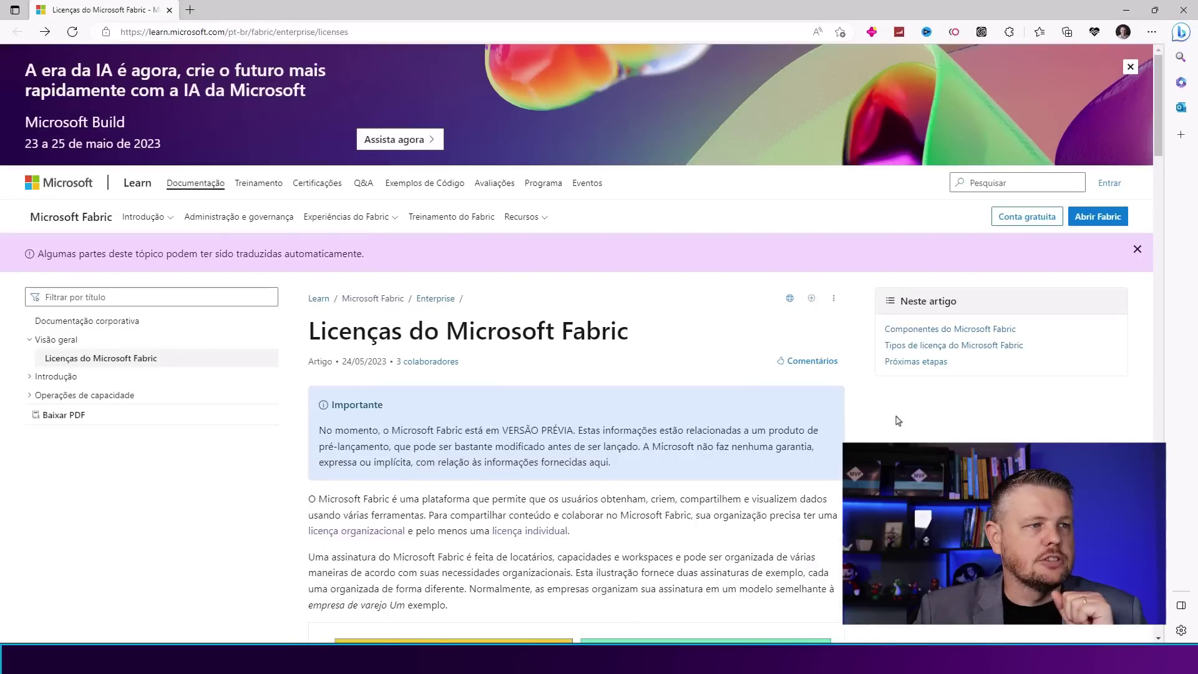
{"action": "scroll", "coordinate": [574, 343], "scroll_direction": "down", "scroll_amount": 12}
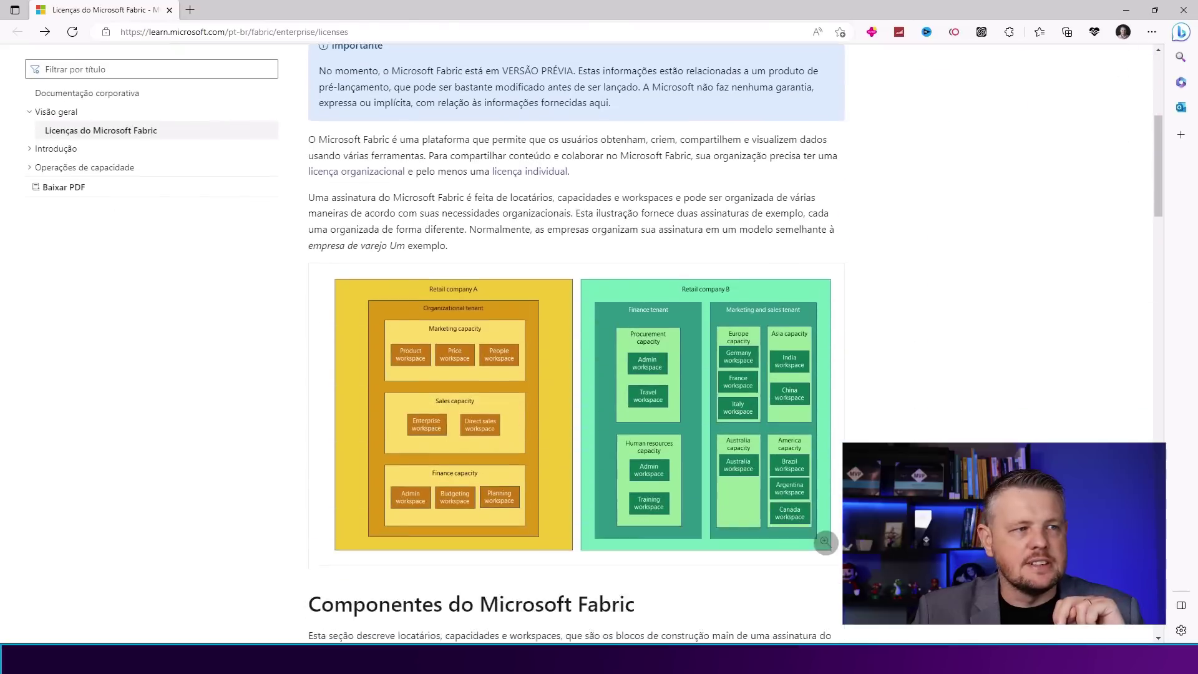
{"action": "scroll", "coordinate": [931, 425], "scroll_direction": "down", "scroll_amount": 9}
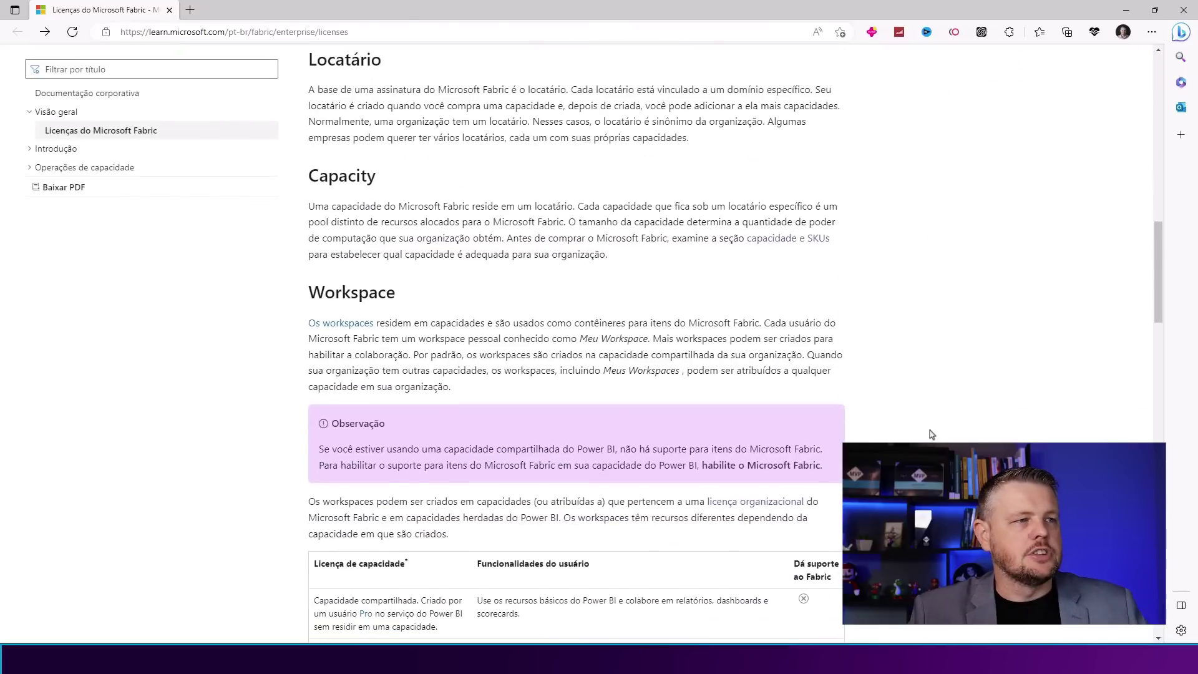
{"action": "scroll", "coordinate": [932, 426], "scroll_direction": "up", "scroll_amount": 7}
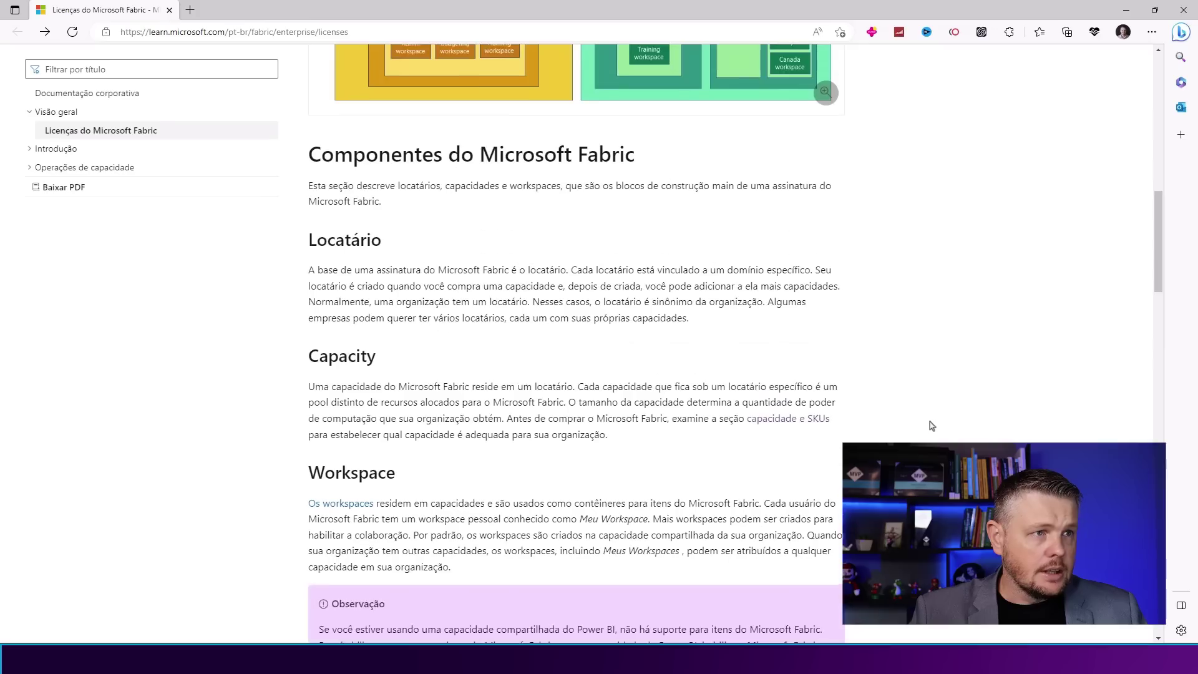
{"action": "scroll", "coordinate": [932, 425], "scroll_direction": "up", "scroll_amount": 9}
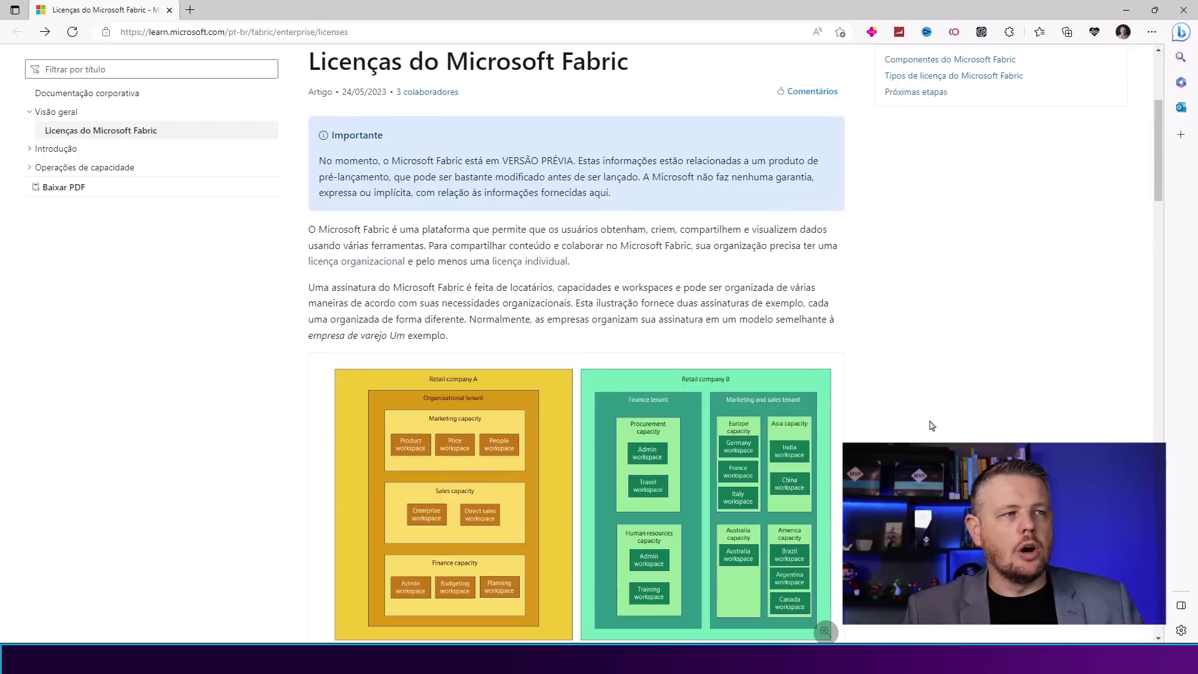
{"action": "scroll", "coordinate": [931, 426], "scroll_direction": "down", "scroll_amount": 15}
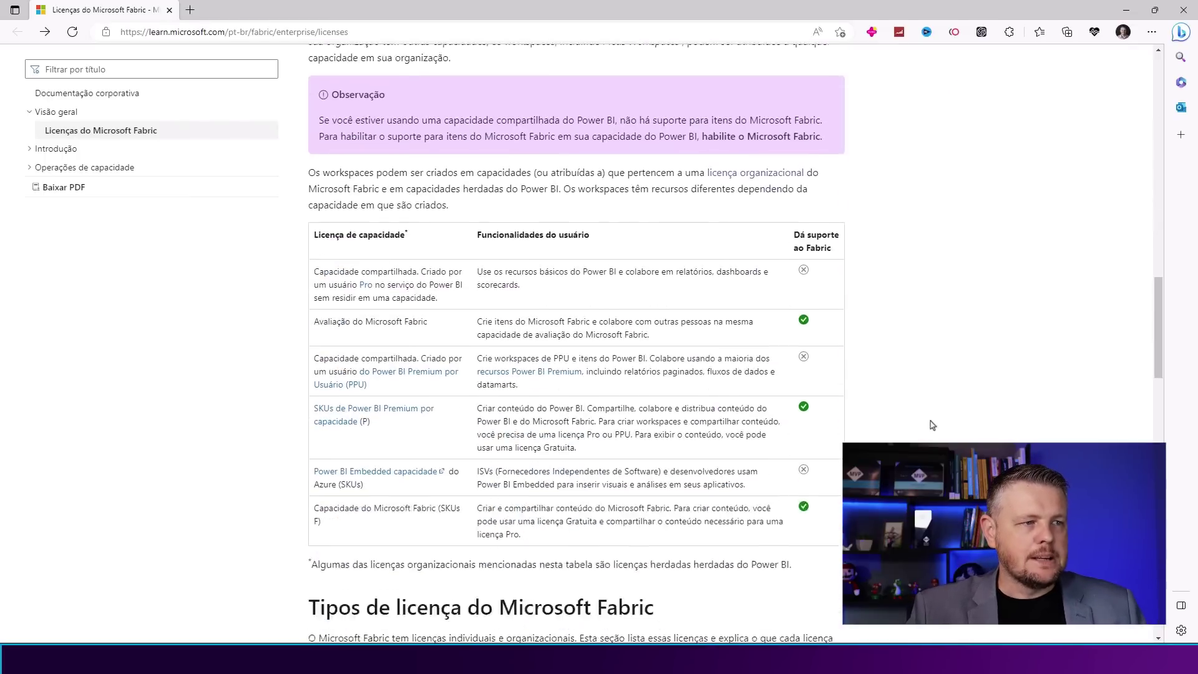
{"action": "scroll", "coordinate": [932, 425], "scroll_direction": "down", "scroll_amount": 8}
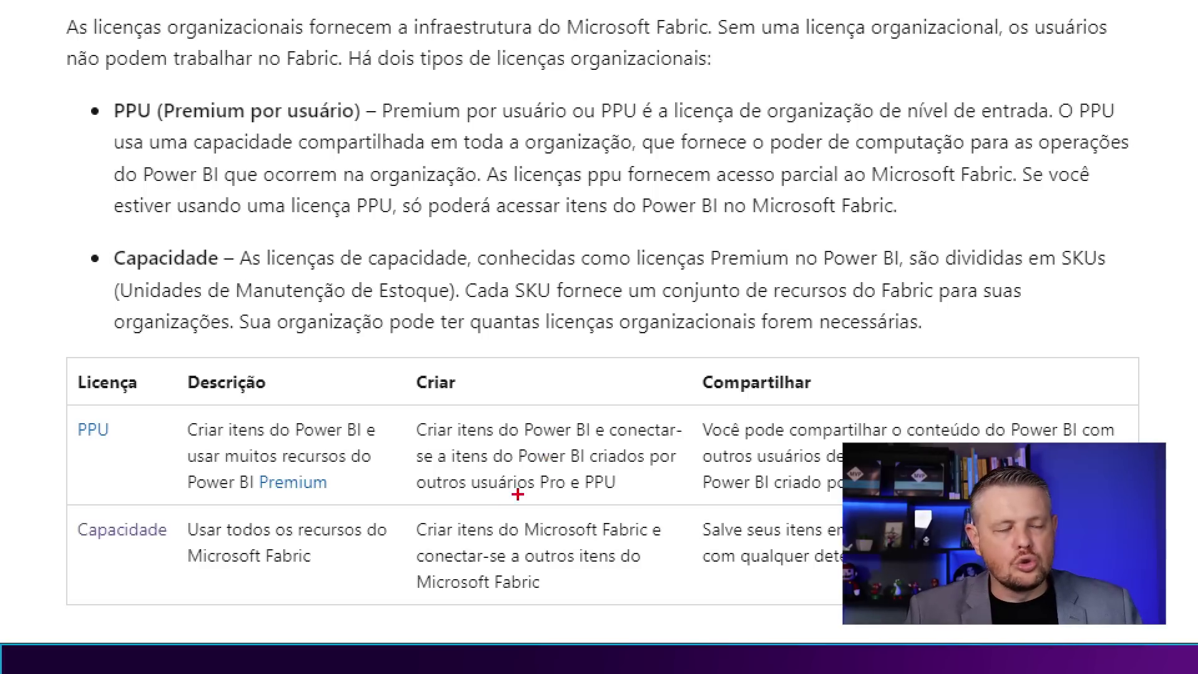
{"action": "mouse_move", "coordinate": [60, 505]}
{"action": "left_mouse_down"}
{"action": "mouse_move", "coordinate": [288, 566]}
{"action": "mouse_move", "coordinate": [1135, 621]}
{"action": "mouse_move", "coordinate": [1136, 603]}
{"action": "left_mouse_up"}
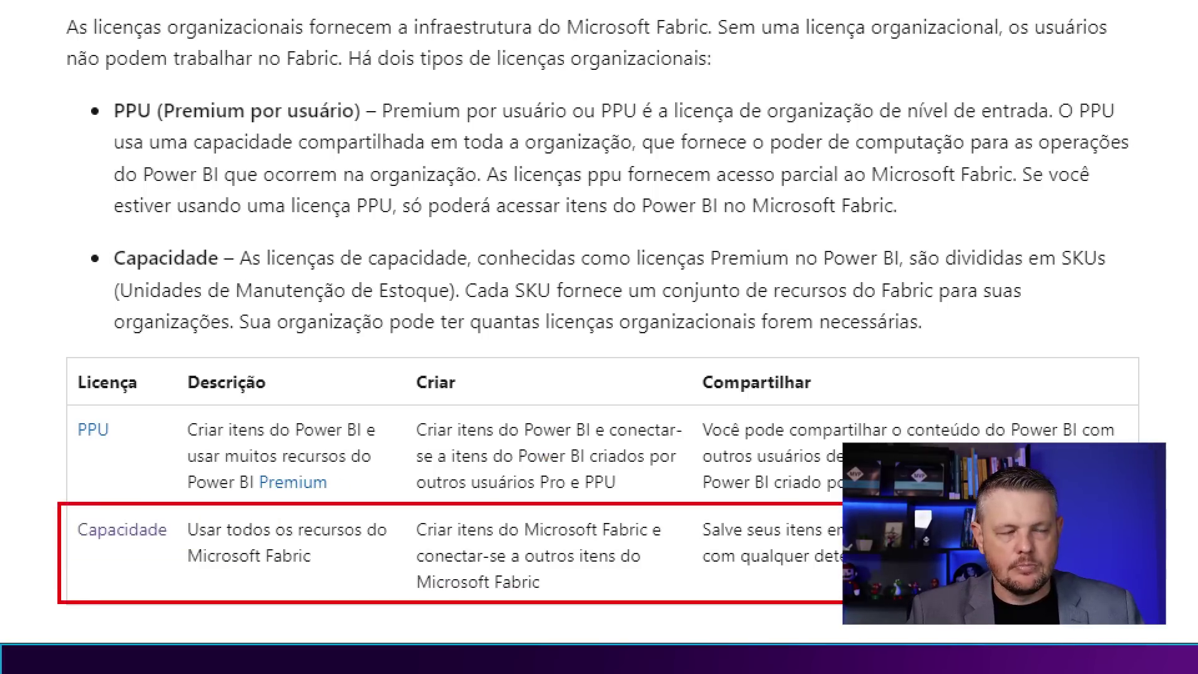
Examine the Capacidade e SKUs table, particularly F2 to F64 and its footnote, and the Grátis versus Pro individual licence comparison
{"action": "scroll", "coordinate": [715, 428], "scroll_direction": "down", "scroll_amount": 7}
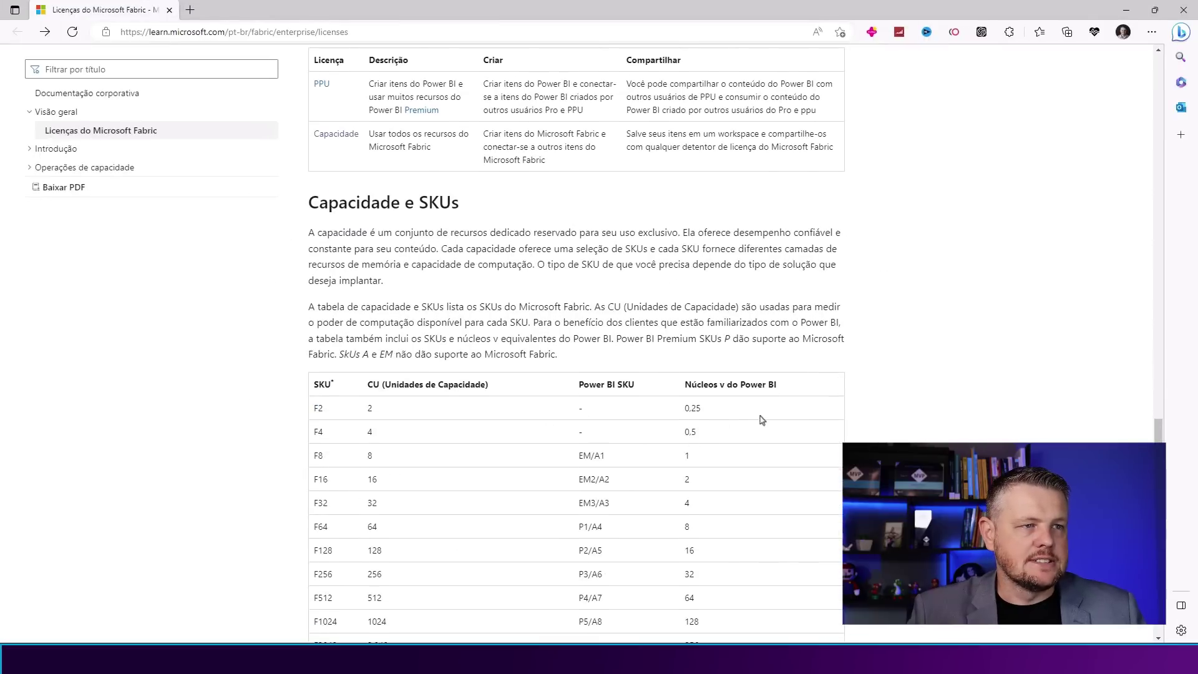
{"action": "scroll", "coordinate": [762, 425], "scroll_direction": "down", "scroll_amount": 5}
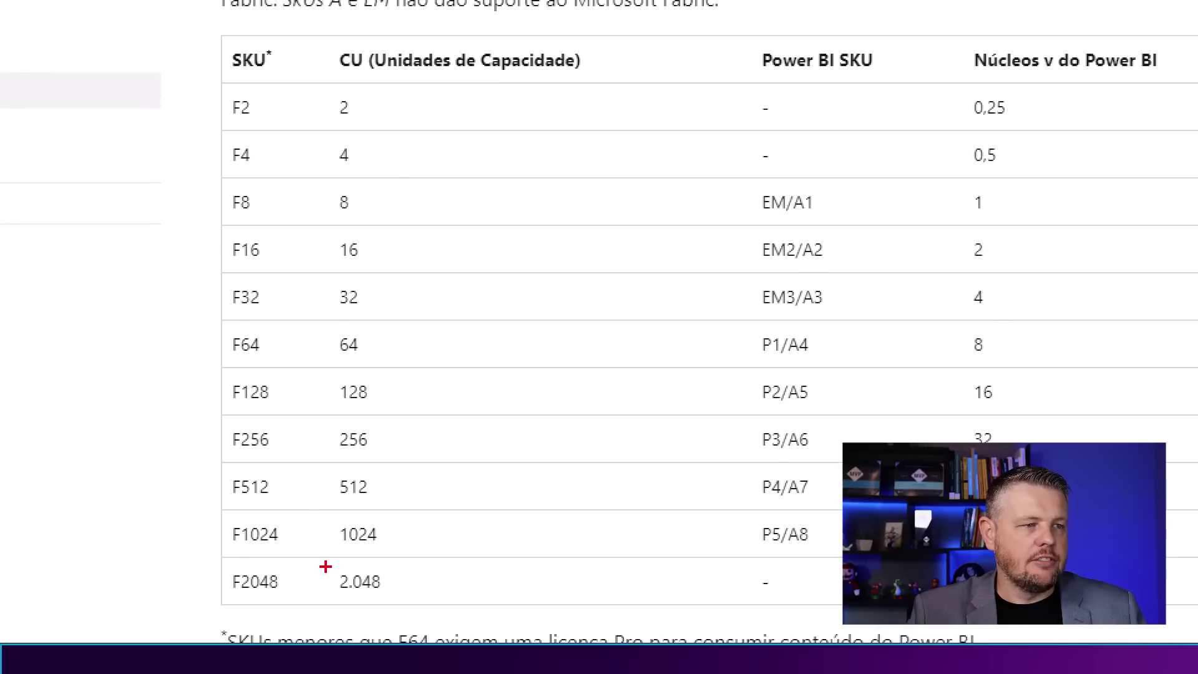
{"action": "left_click_drag", "start_coordinate": [223, 606], "coordinate": [972, 646]}
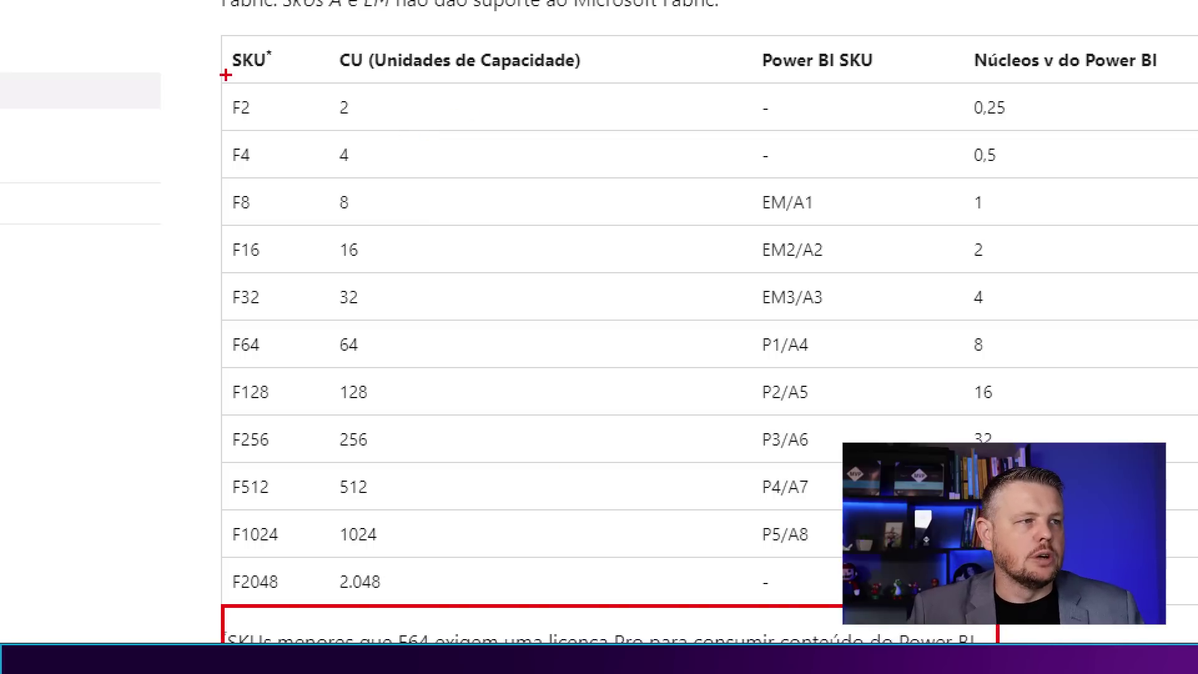
{"action": "mouse_move", "coordinate": [226, 77]}
{"action": "left_mouse_down"}
{"action": "mouse_move", "coordinate": [865, 253]}
{"action": "mouse_move", "coordinate": [997, 320]}
{"action": "mouse_move", "coordinate": [1046, 315]}
{"action": "mouse_move", "coordinate": [1045, 376]}
{"action": "mouse_move", "coordinate": [1044, 365]}
{"action": "left_mouse_up"}
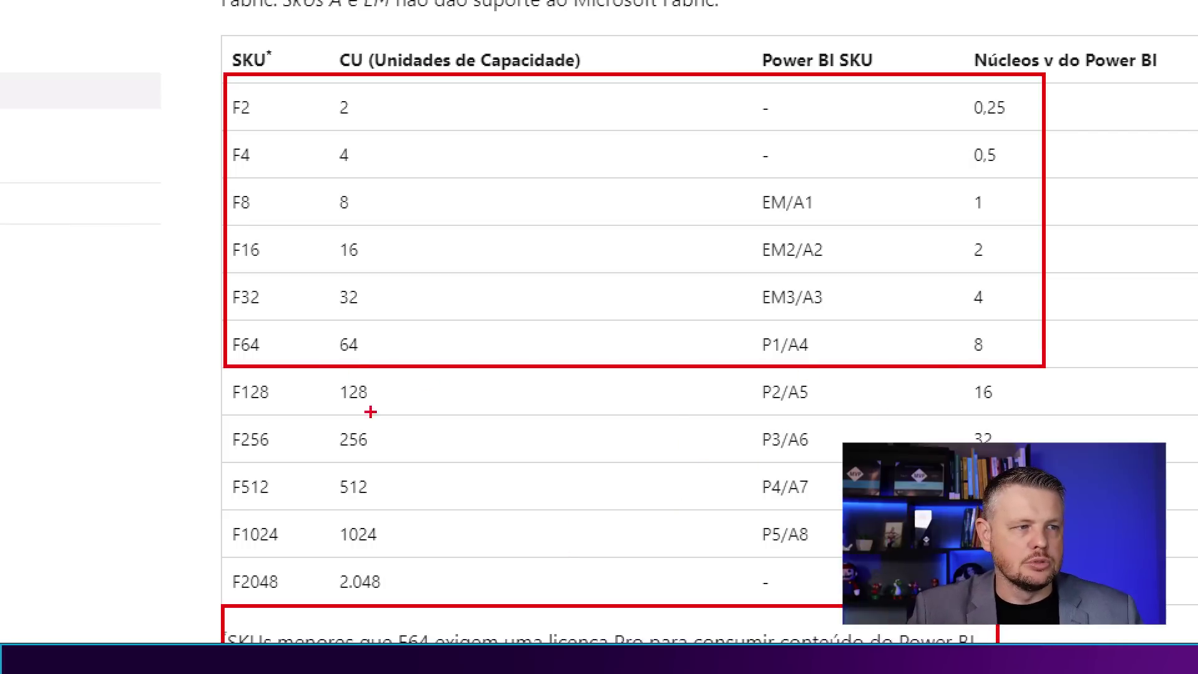
{"action": "scroll", "coordinate": [896, 280], "scroll_direction": "down", "scroll_amount": 3}
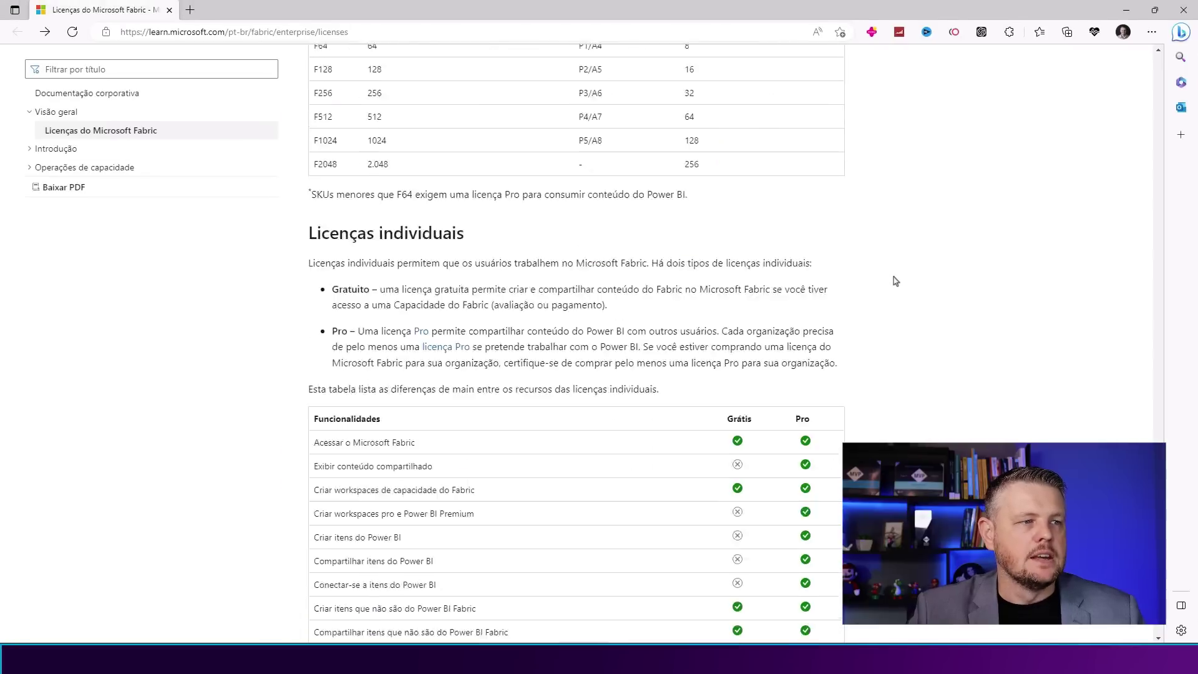
{"action": "scroll", "coordinate": [895, 280], "scroll_direction": "down", "scroll_amount": 3}
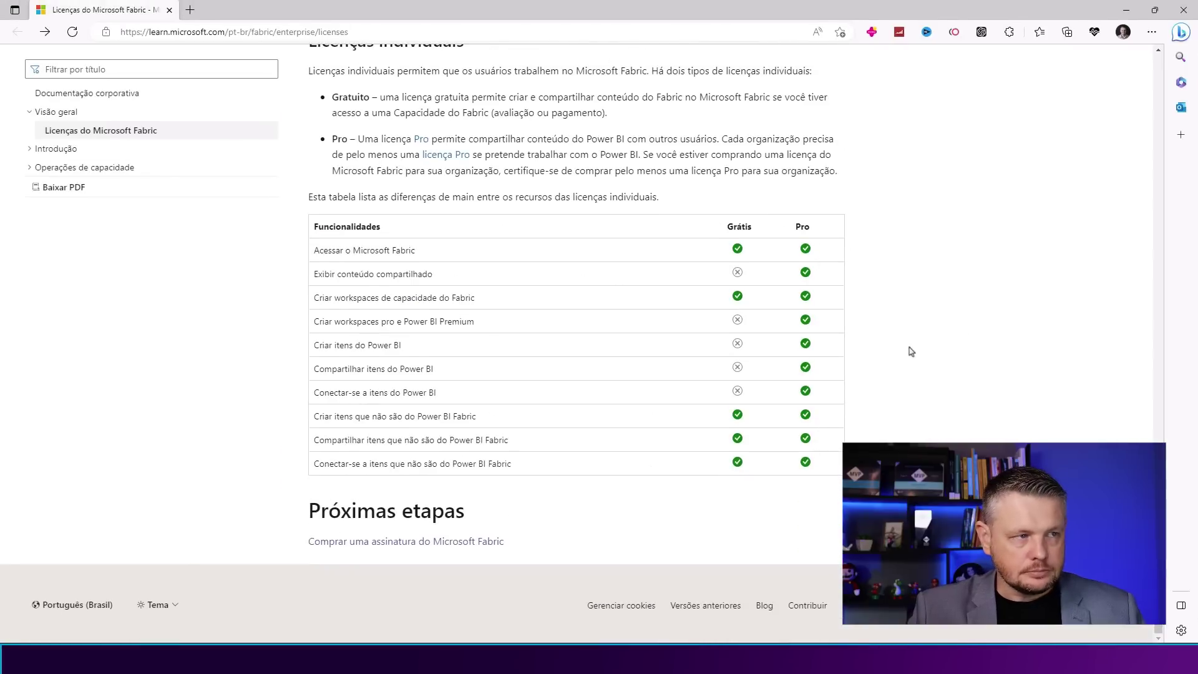